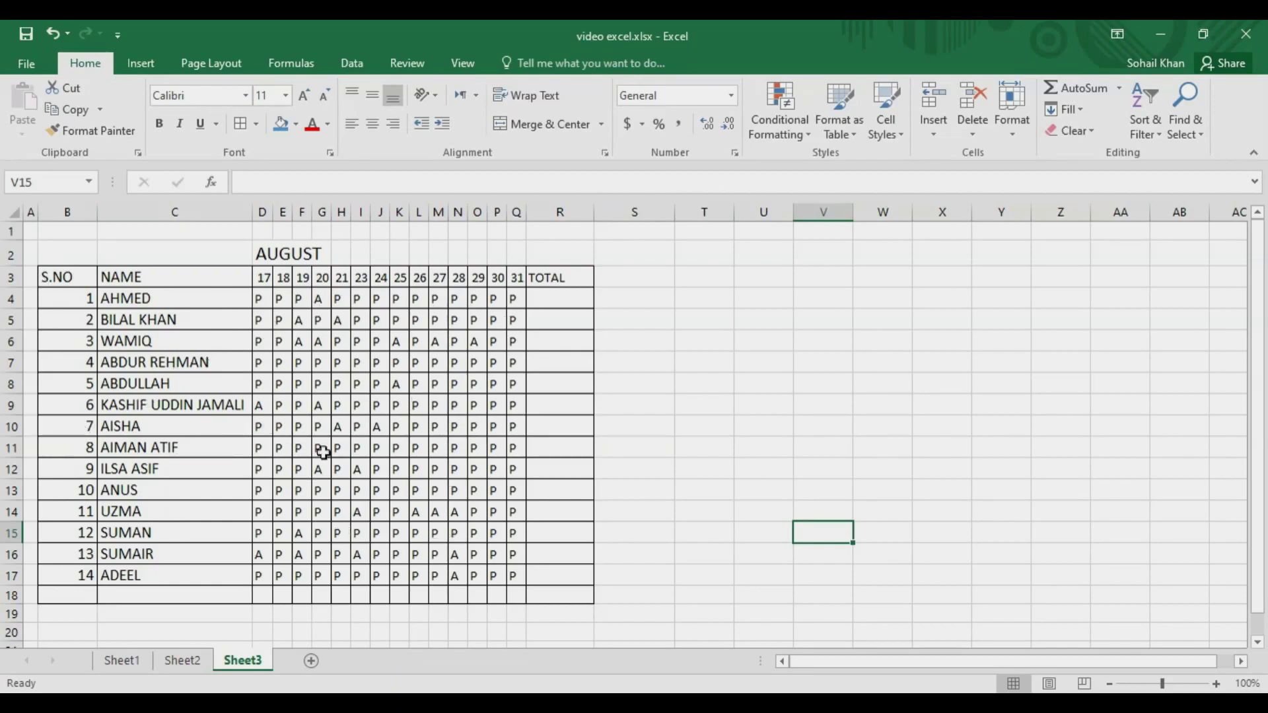
# Step: Count the attendance days by going through the August date headers from 17 to 31 in row 3
pyautogui.click(555, 299)
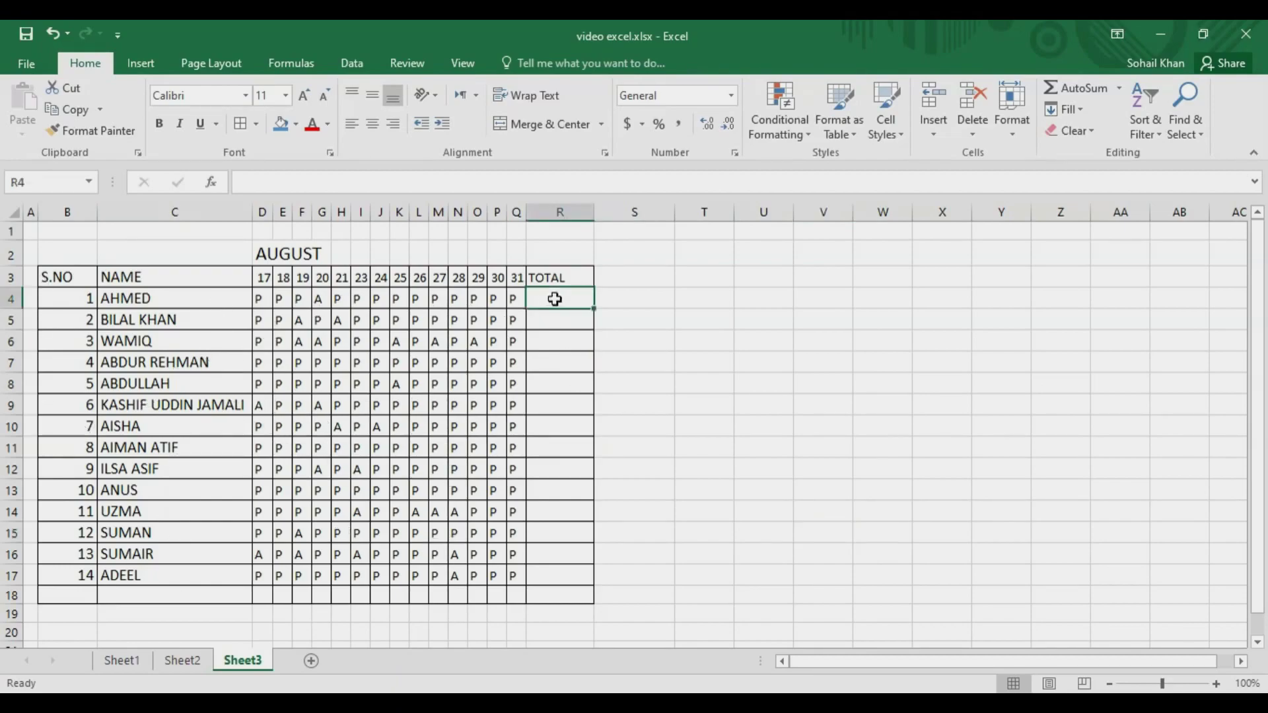
pyautogui.click(261, 281)
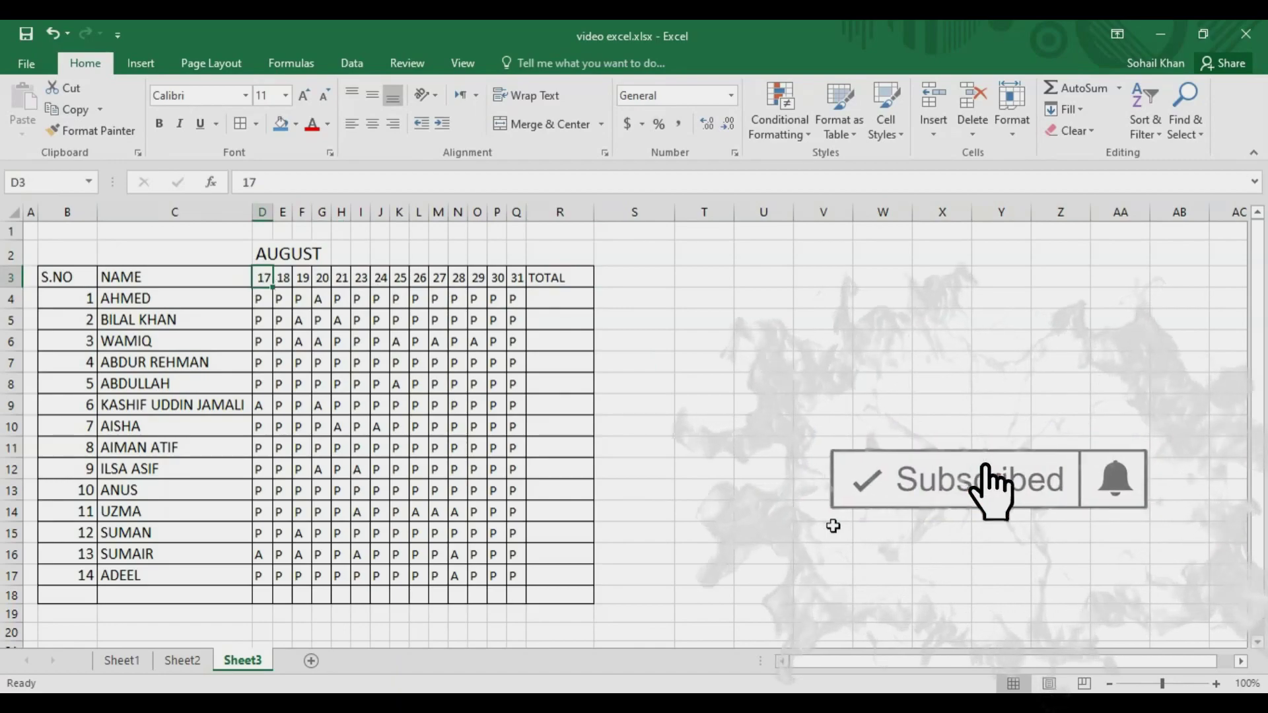
pyautogui.press('Right')
pyautogui.press('Right')
pyautogui.press('Right')
pyautogui.press('Right')
pyautogui.press('Right')
pyautogui.press('Right')
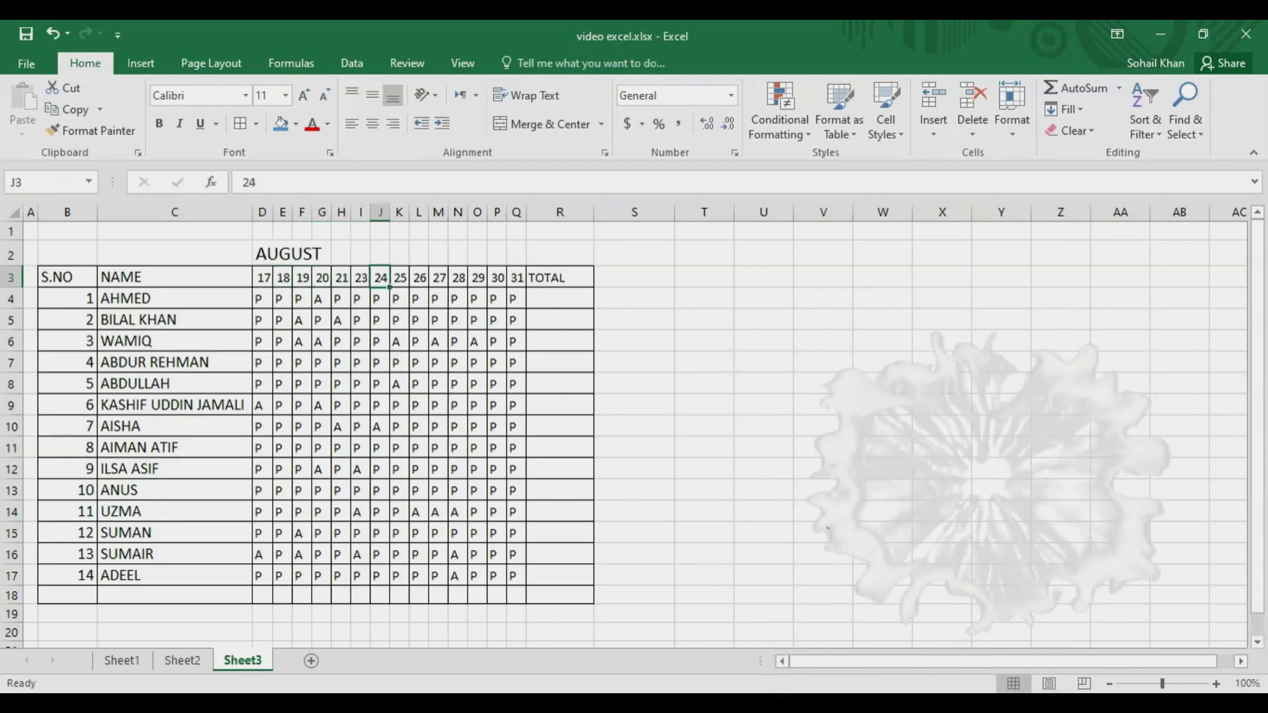
pyautogui.press('Right')
pyautogui.press('Right')
pyautogui.press('Right')
pyautogui.press('Right')
pyautogui.press('Right')
pyautogui.press('Right')
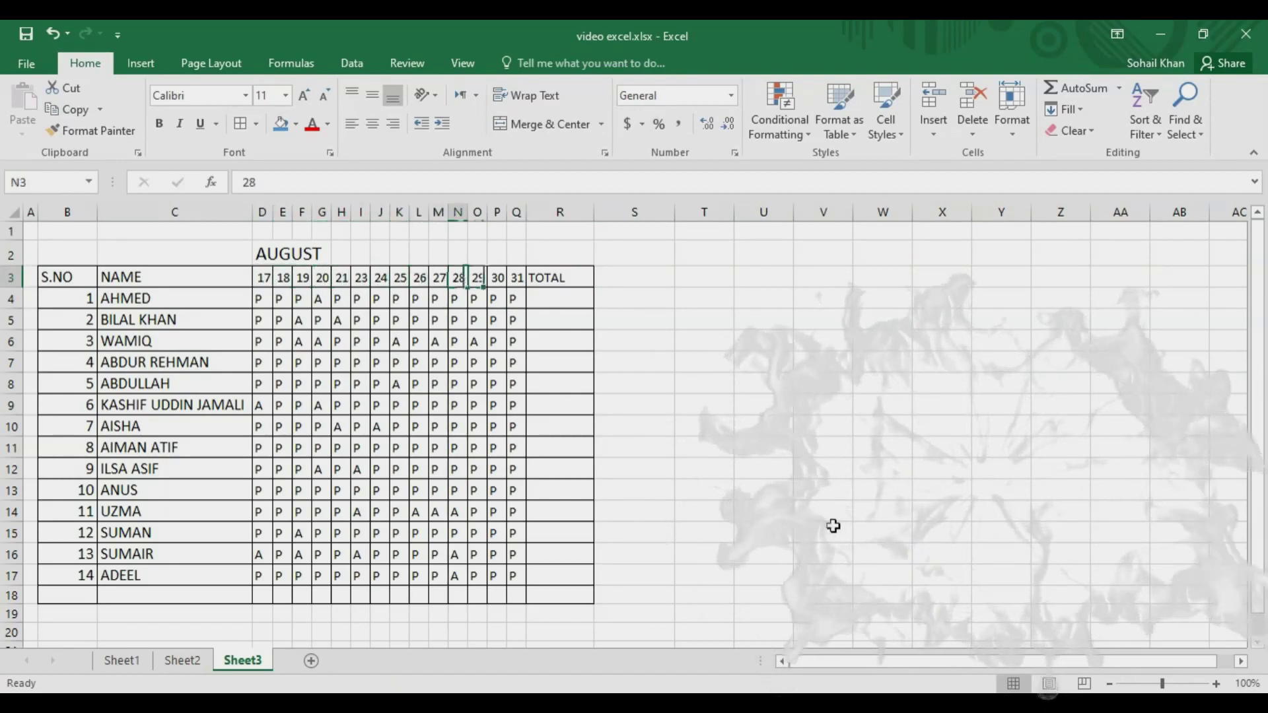
pyautogui.press('Right')
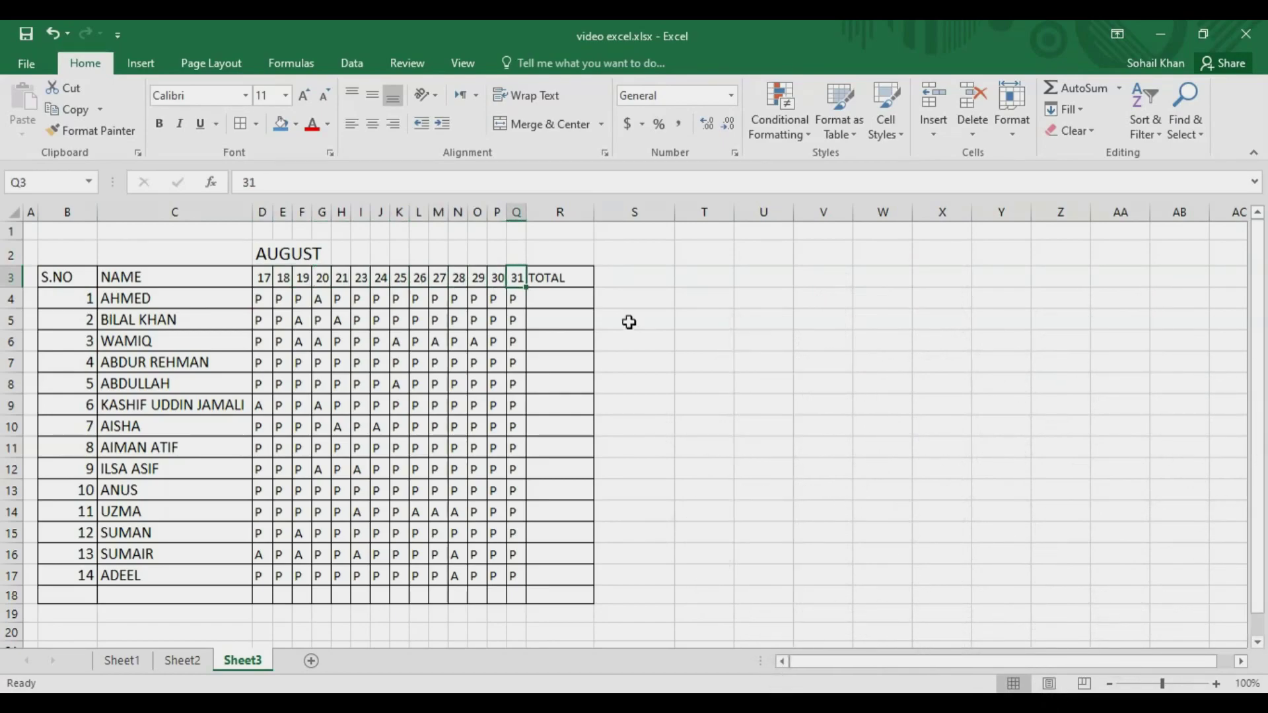
# Step: Change the TOTAL header in R3 to "TOTAL (14)"
pyautogui.doubleClick(578, 273)
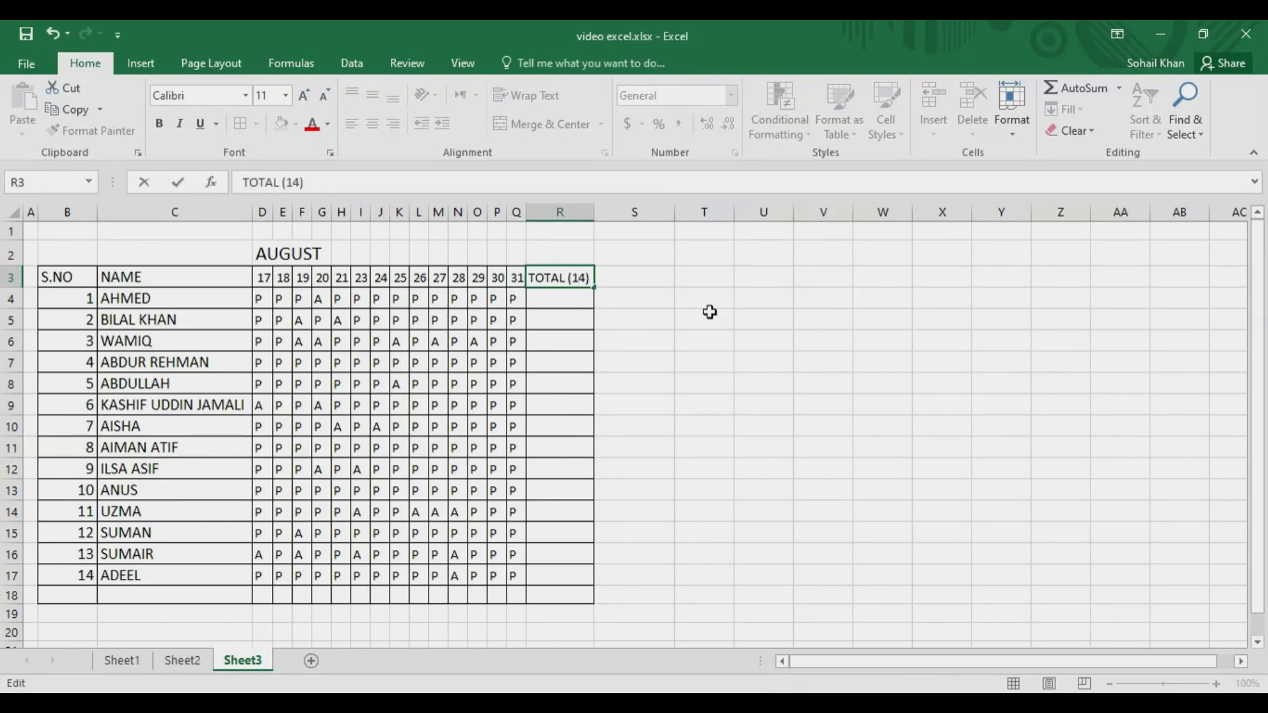
pyautogui.click(571, 302)
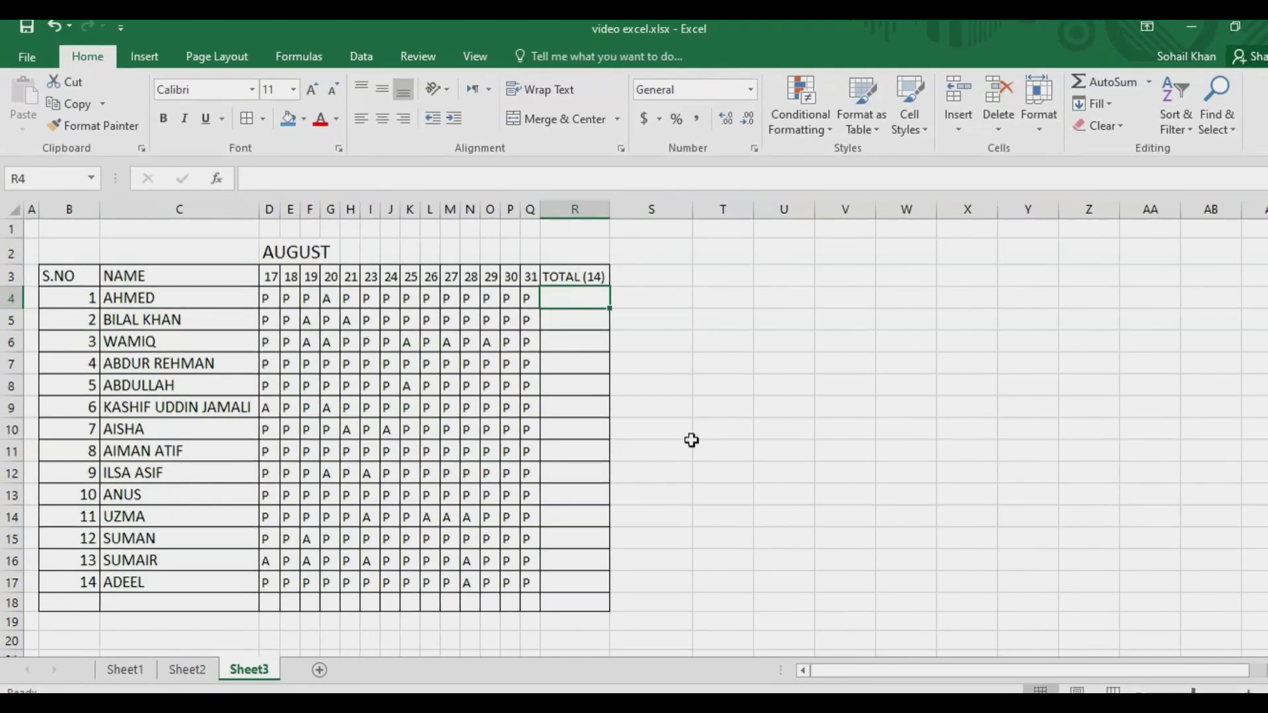
# Step: Start a COUNTIF formula in R4, the first student's total cell, using the suggested function
pyautogui.write('=')
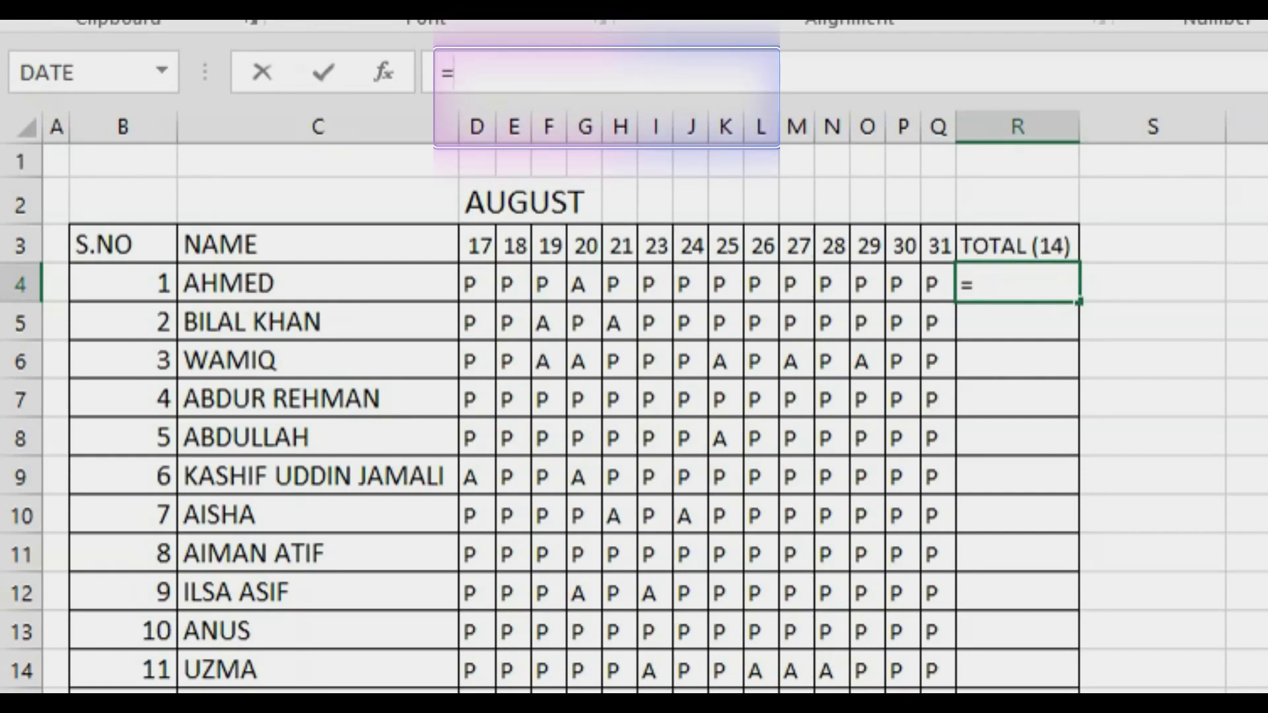
pyautogui.write('COUNT')
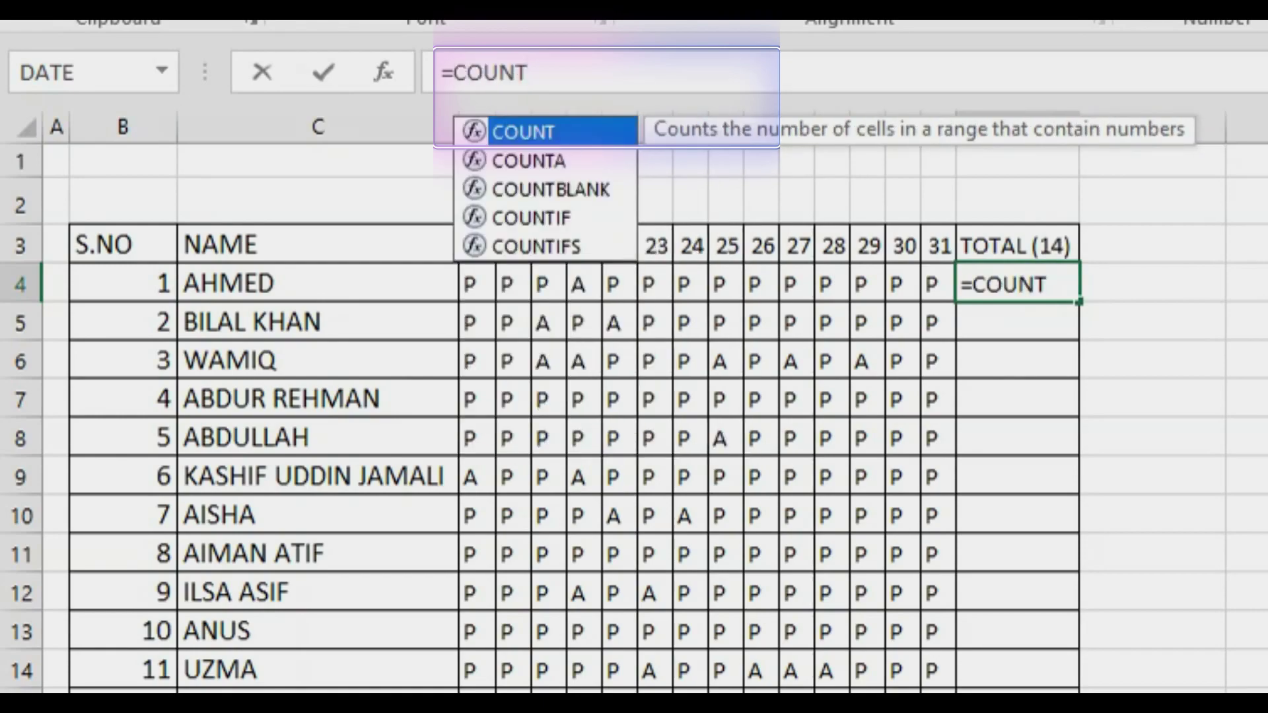
pyautogui.write('I')
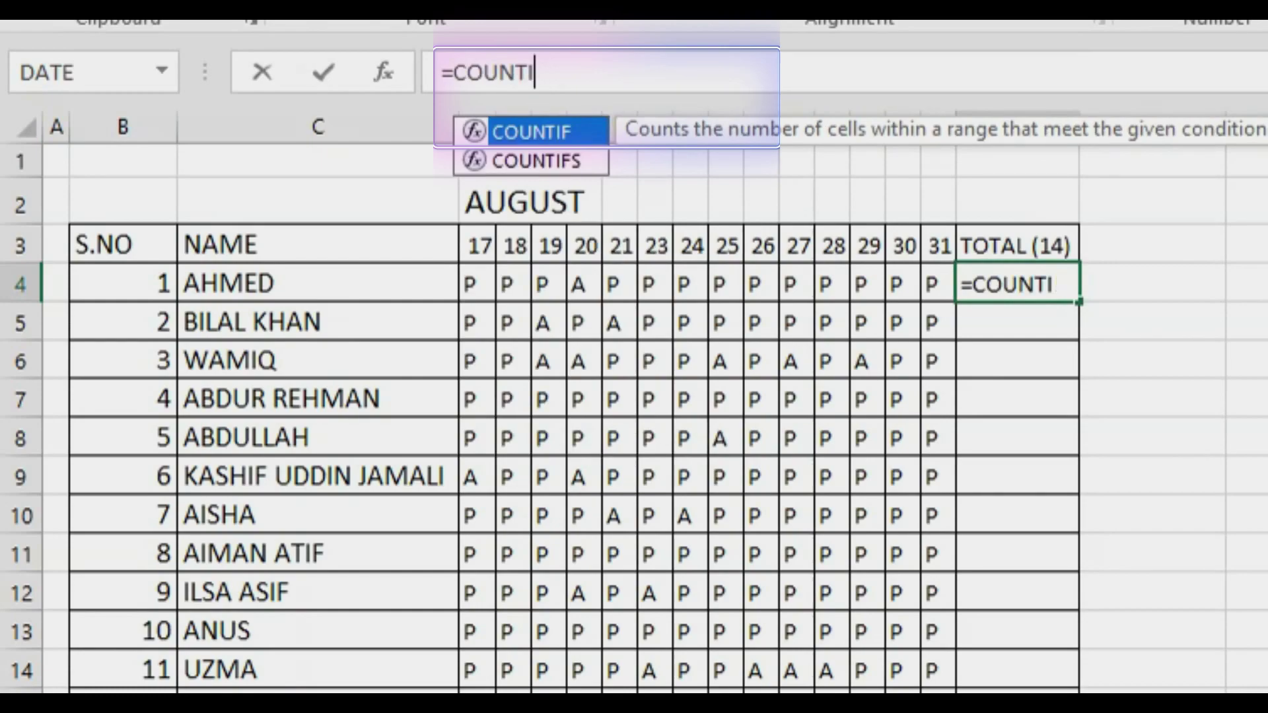
pyautogui.press('BackSpace')
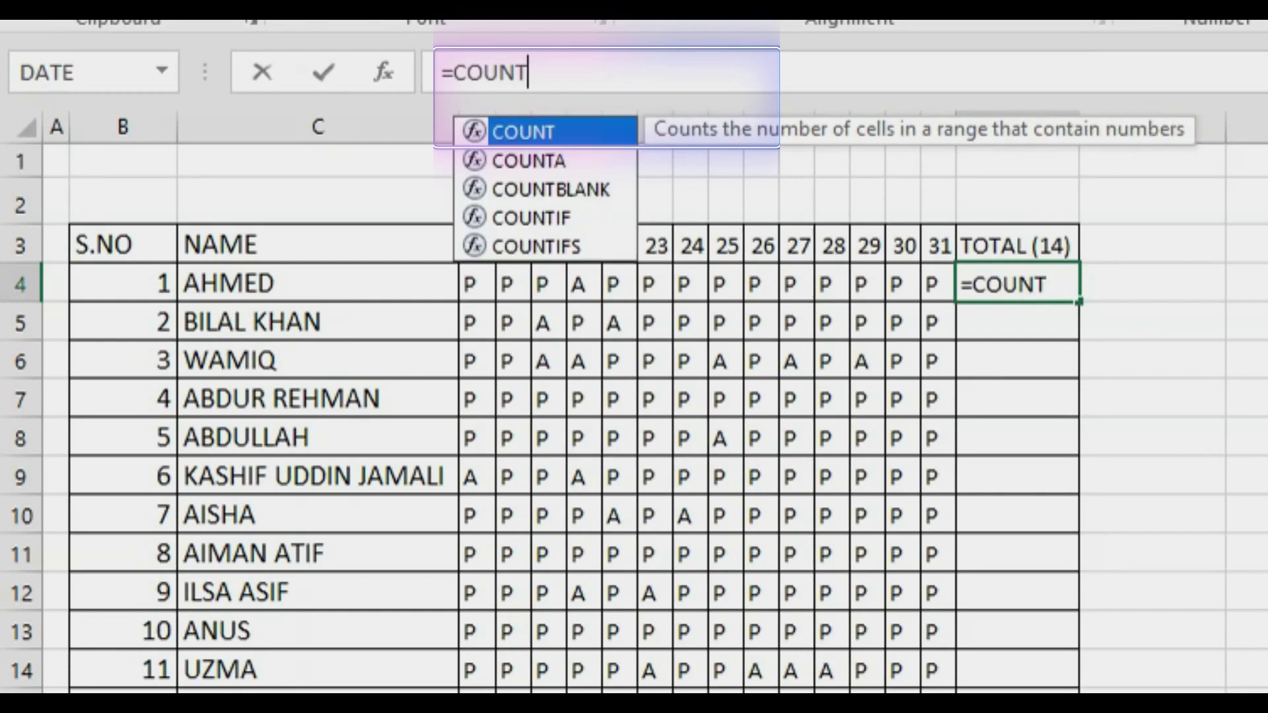
pyautogui.click(558, 220)
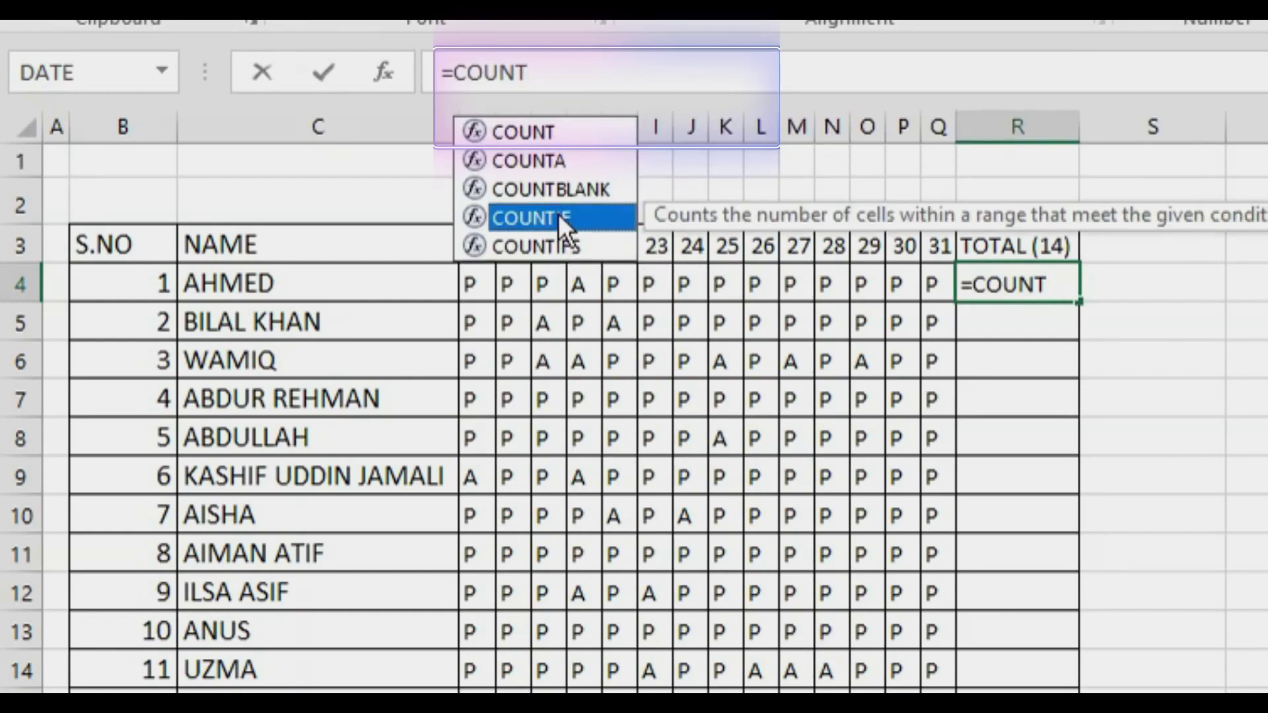
pyautogui.doubleClick(557, 212)
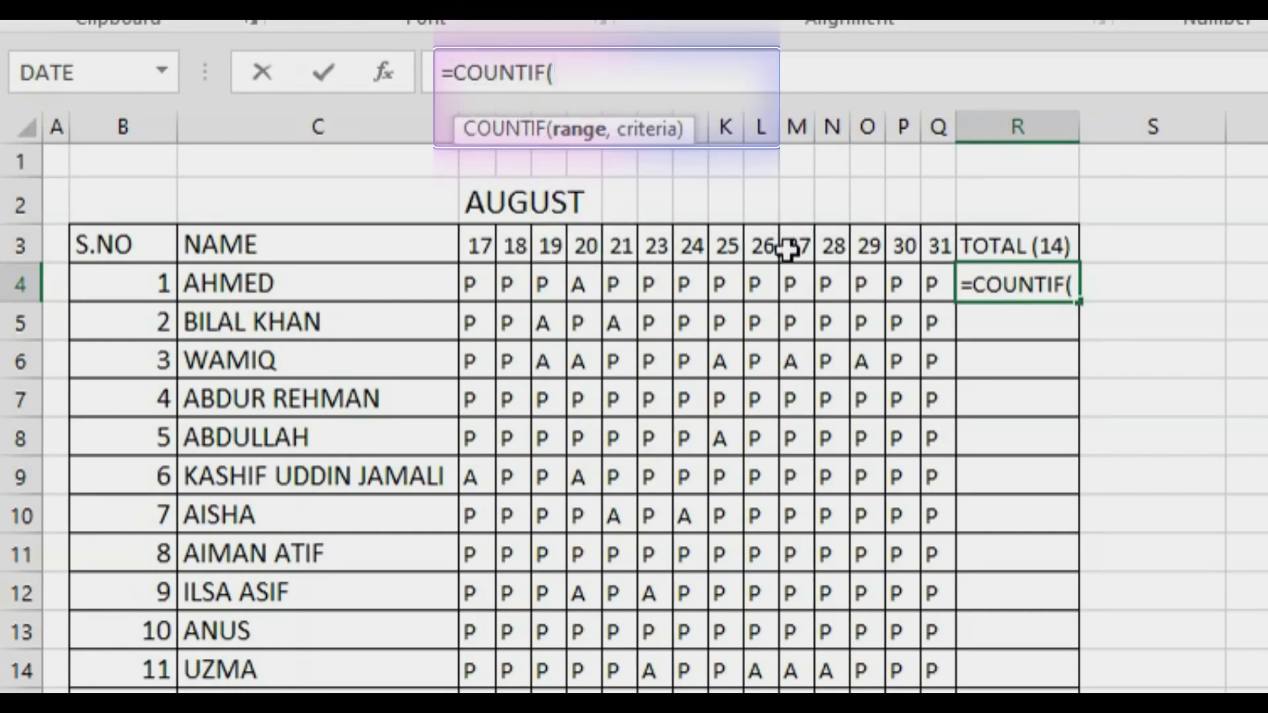
# Step: Delete the function name from the formula in R4 and re-enter it as COUNTIF with its opening parenthesis
pyautogui.press('BackSpace')
pyautogui.press('BackSpace')
pyautogui.press('BackSpace')
pyautogui.press('BackSpace')
pyautogui.press('BackSpace')
pyautogui.press('BackSpace')
pyautogui.press('BackSpace')
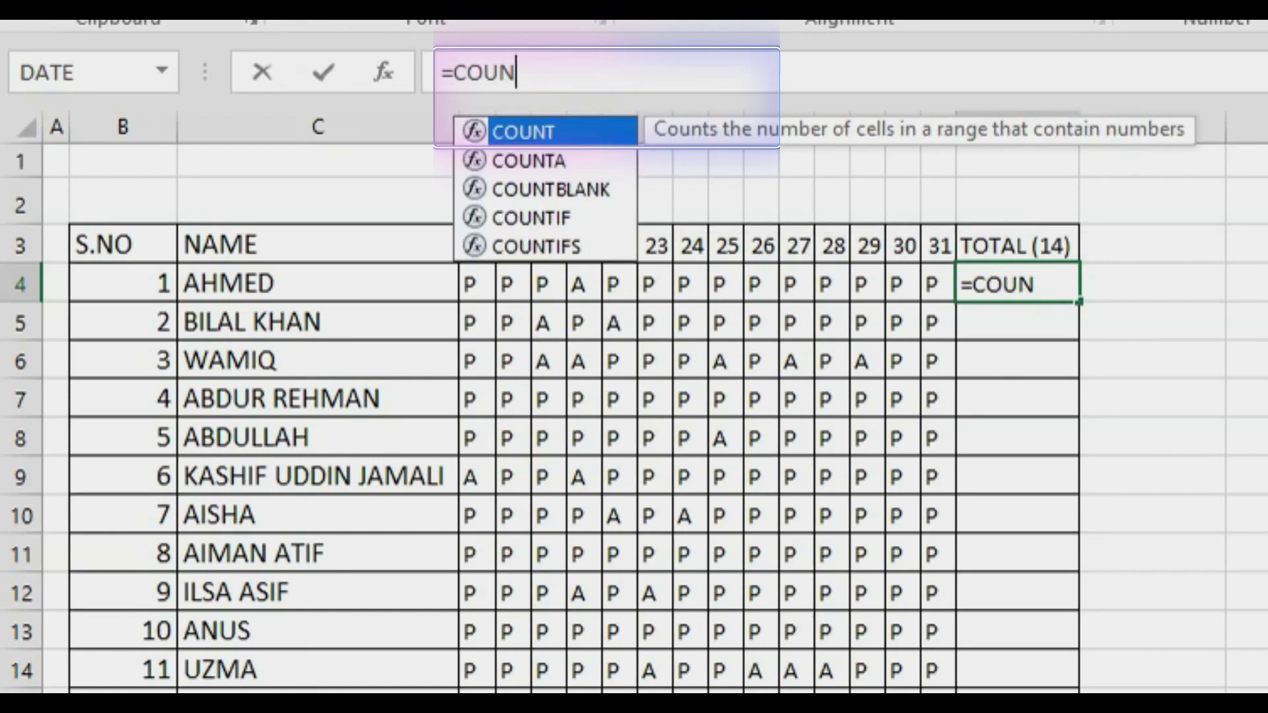
pyautogui.write('COUNT')
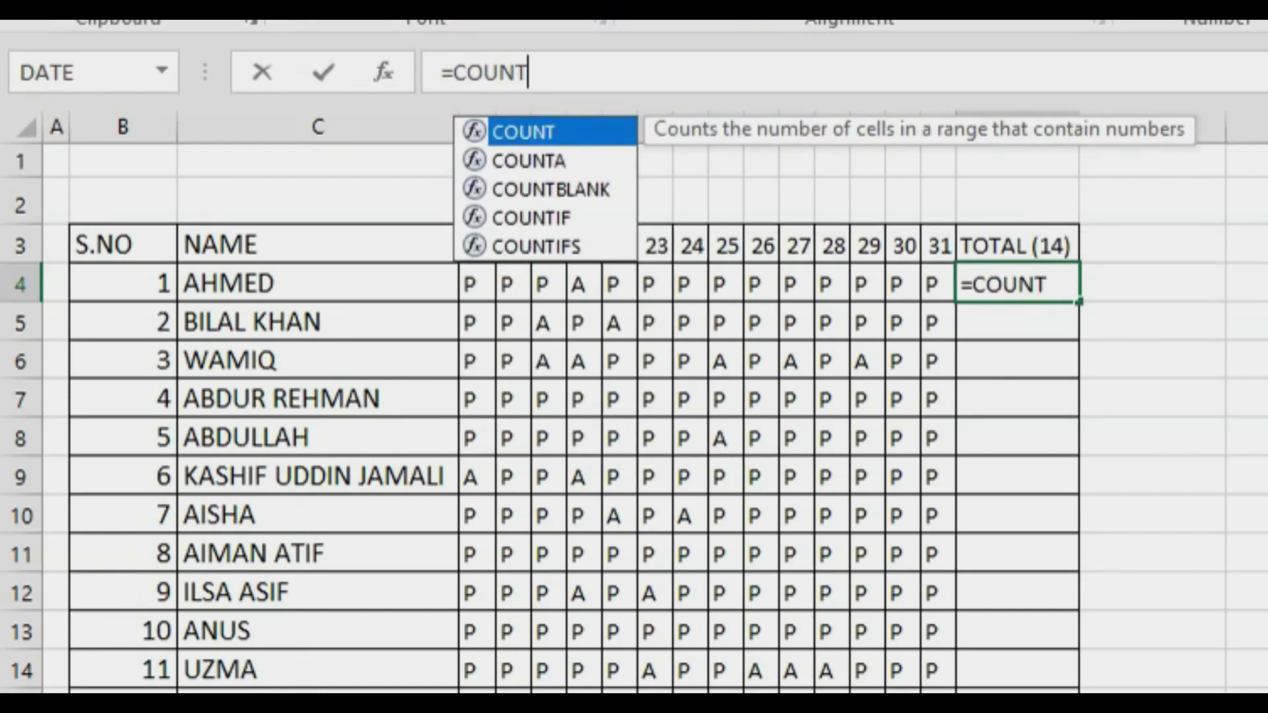
pyautogui.write('IF(')
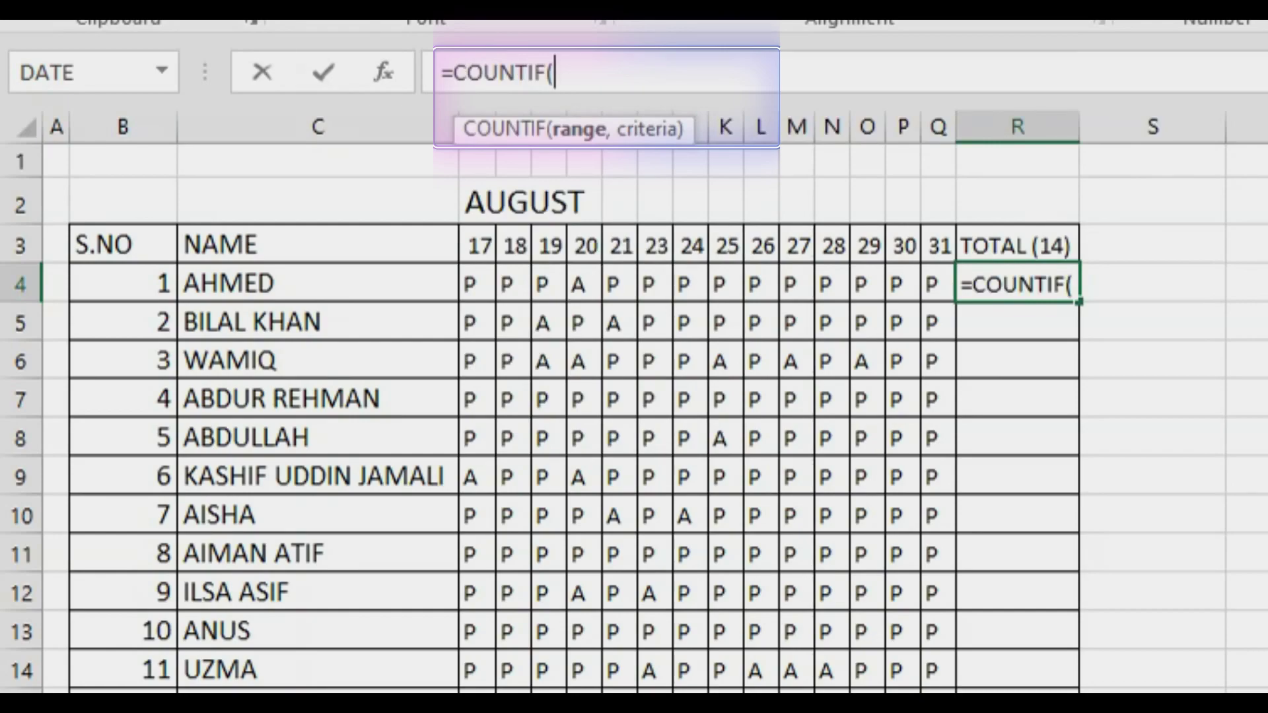
# Step: Complete the R4 formula as =COUNTIF(D4:Q4,"P") to count the first student's days present
pyautogui.moveTo(467, 284); pyautogui.dragTo(928, 286)
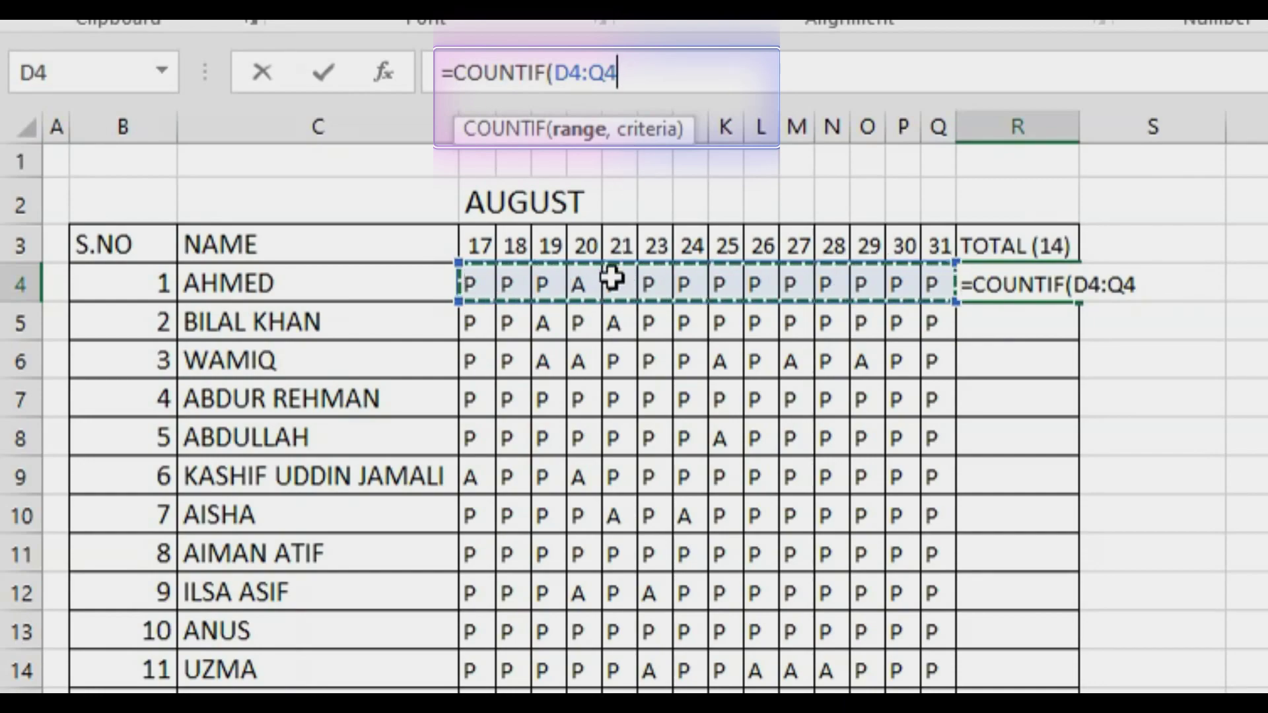
pyautogui.write(',')
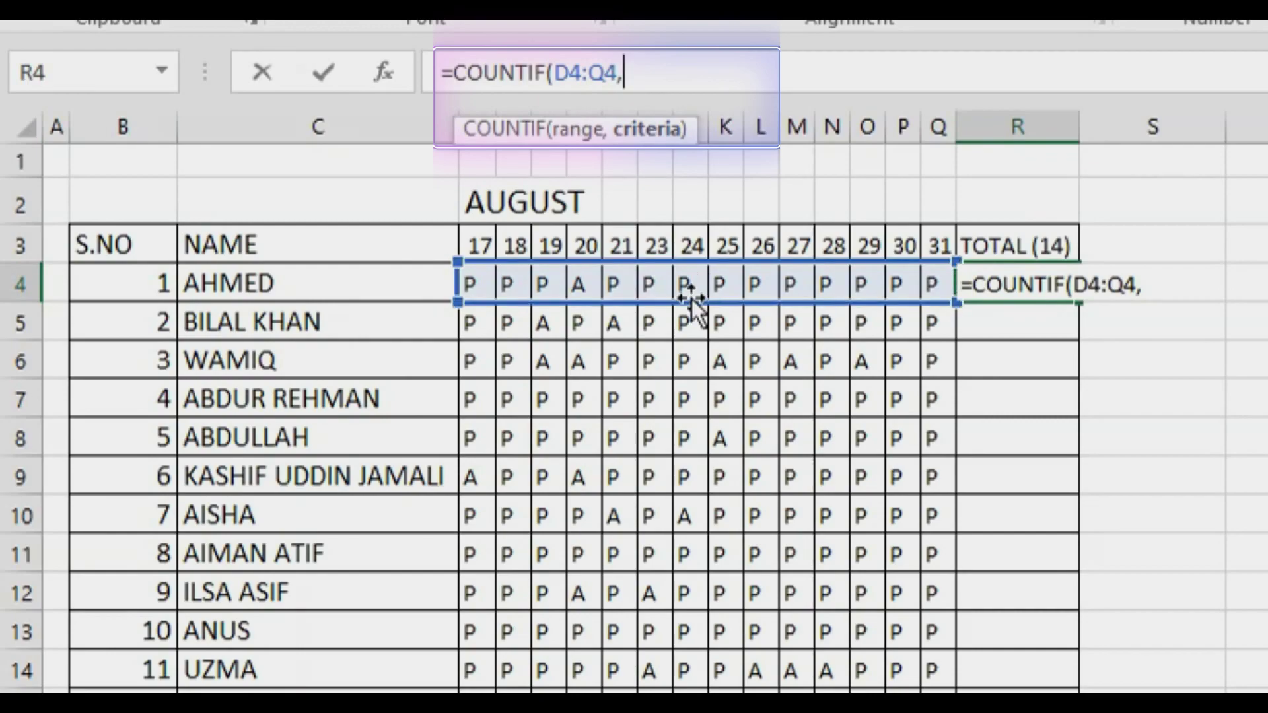
pyautogui.write('"P')
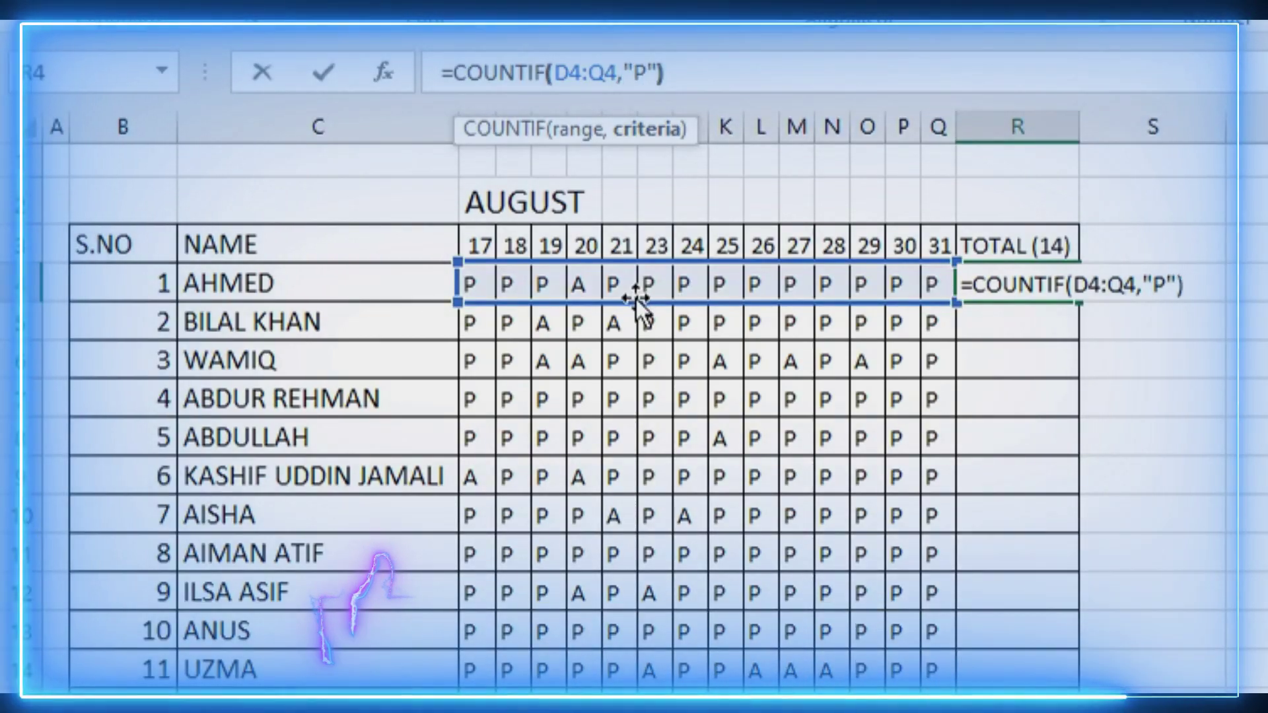
pyautogui.press('Return')
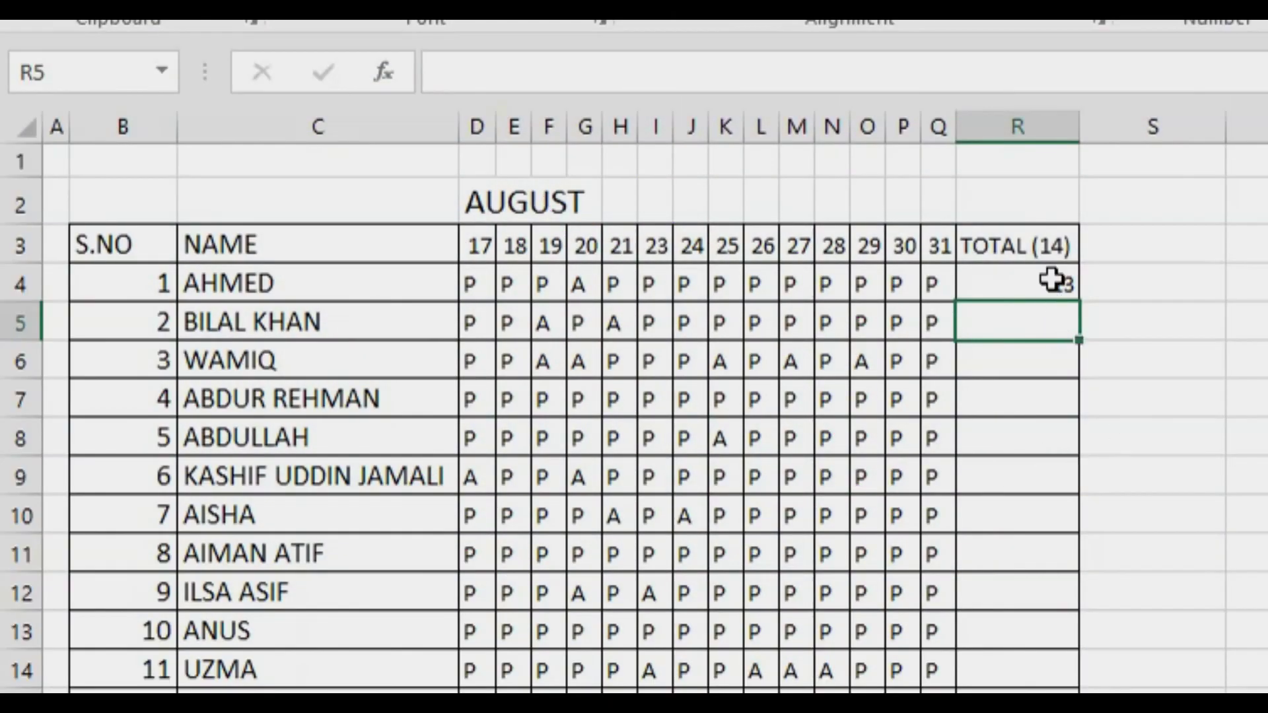
pyautogui.click(1053, 280)
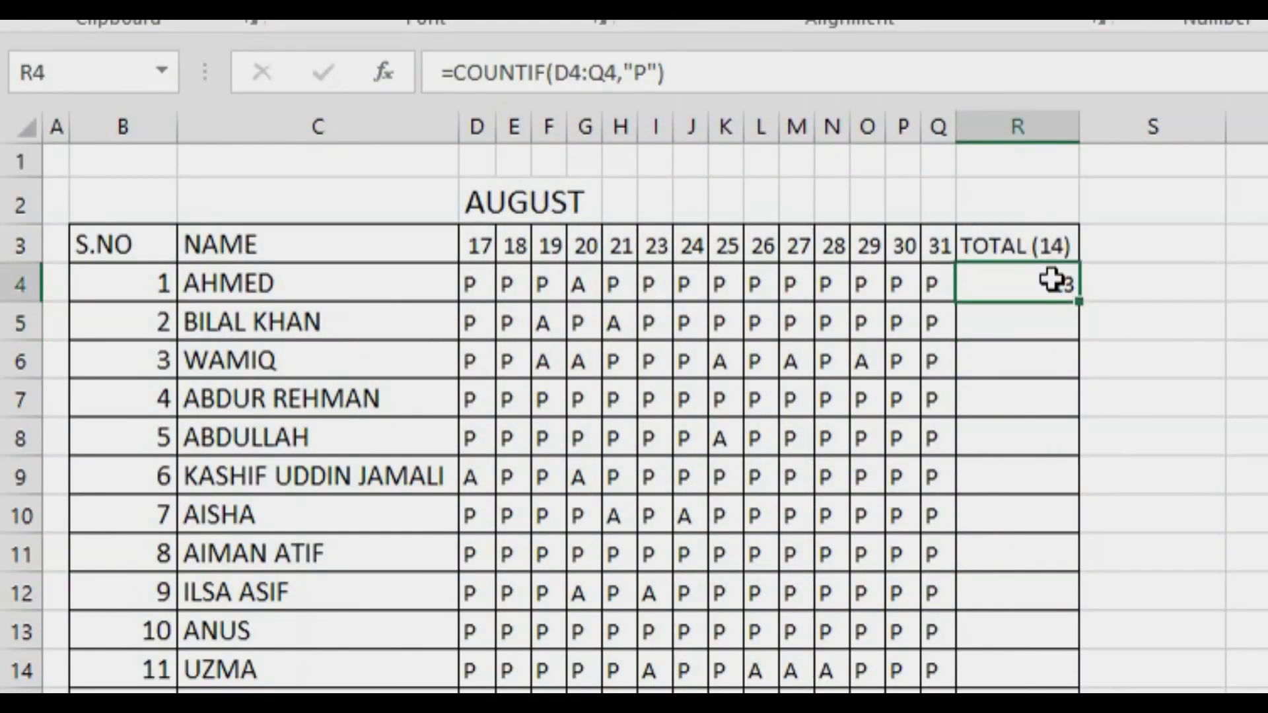
# Step: Color the first student's absence mark "A" in G4 red
pyautogui.click(571, 288)
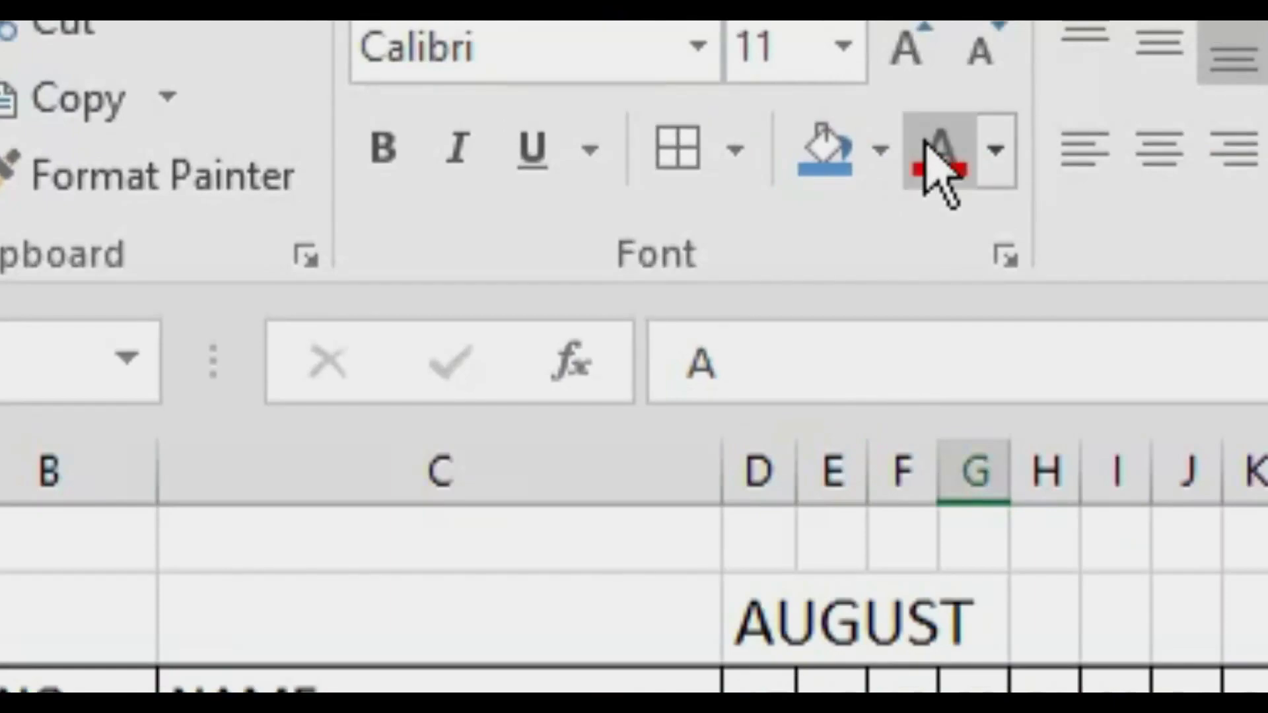
pyautogui.click(938, 155)
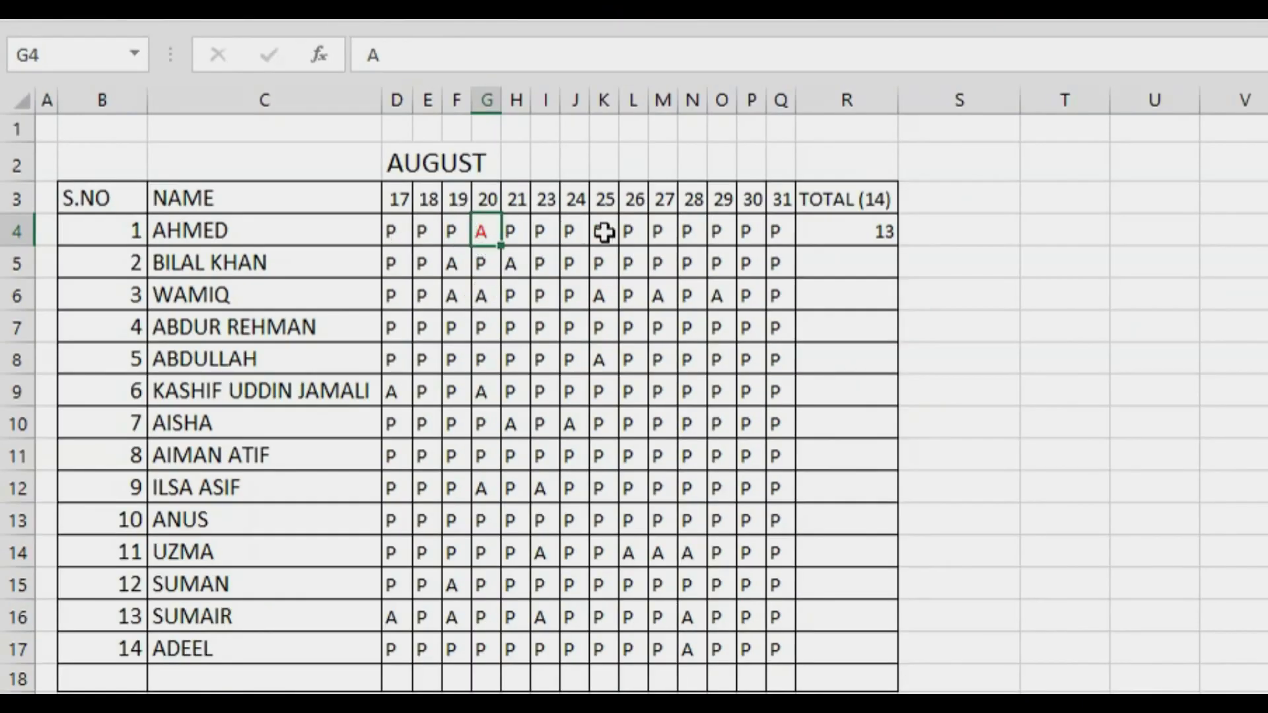
# Step: Fill the COUNTIF formula from R4 down through R17 for all students and check the first and last copies
pyautogui.click(834, 227)
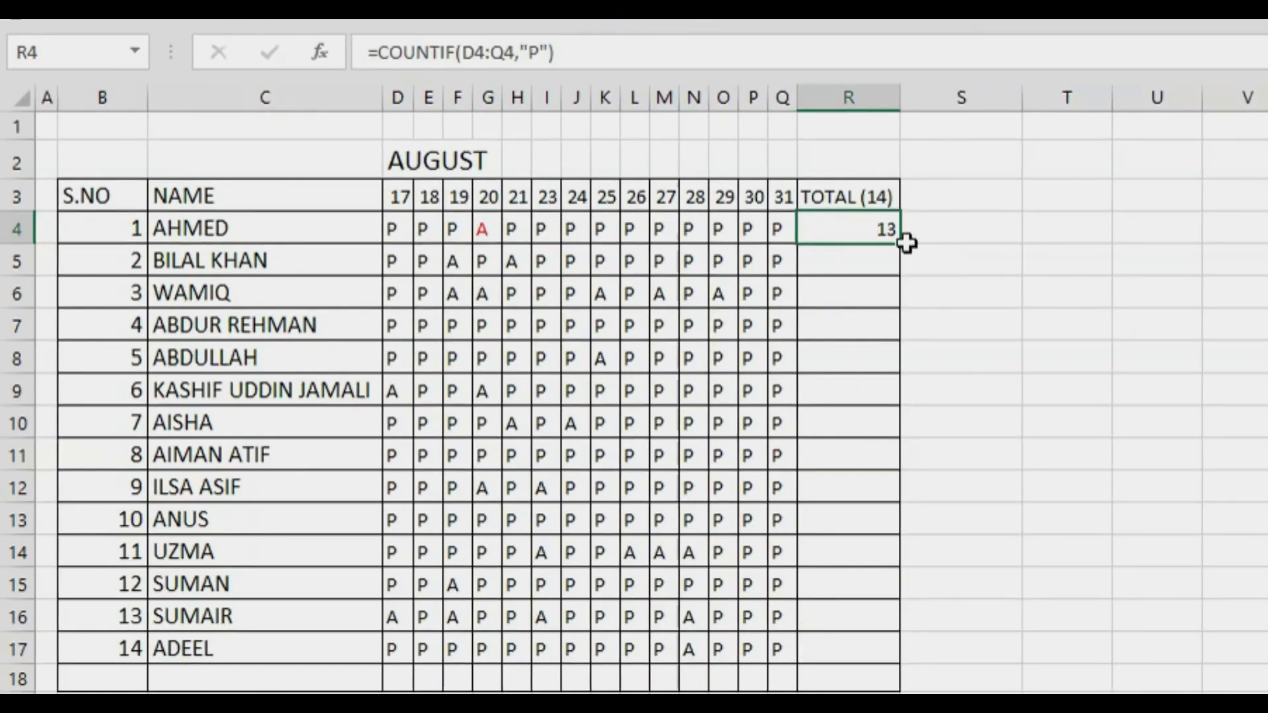
pyautogui.moveTo(900, 245); pyautogui.dragTo(929, 666)
pyautogui.click(1025, 468)
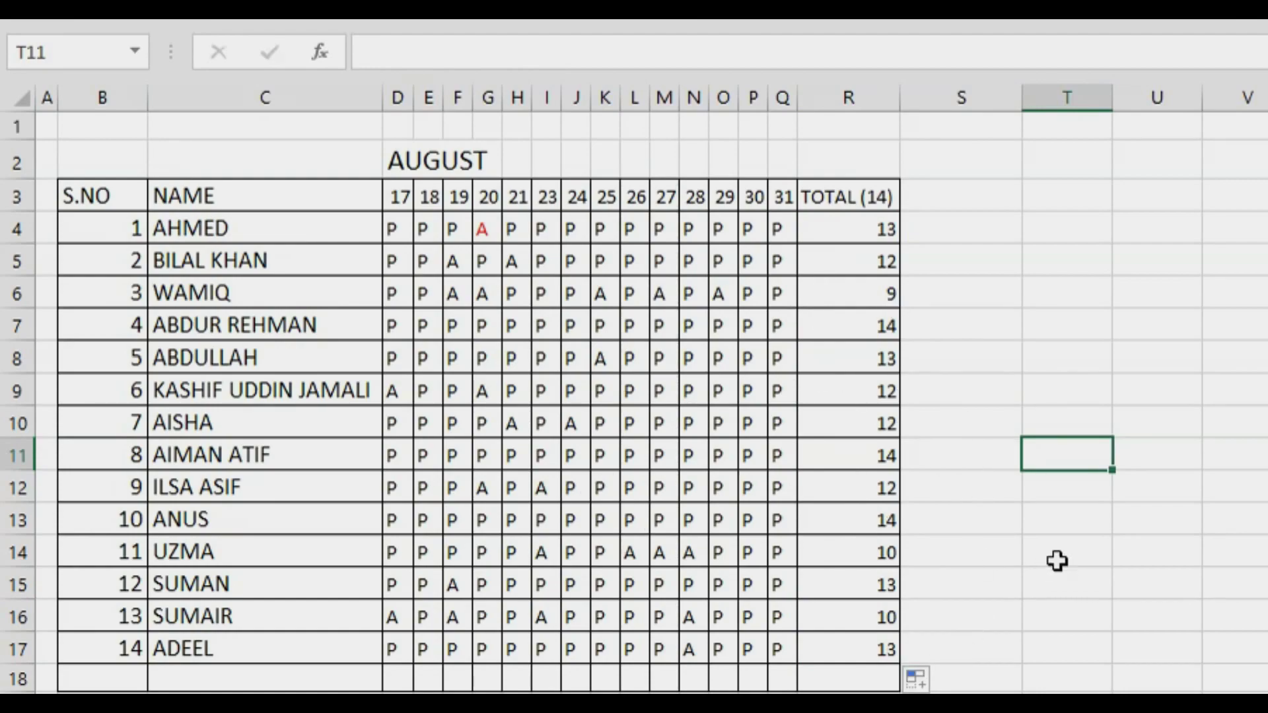
pyautogui.click(888, 651)
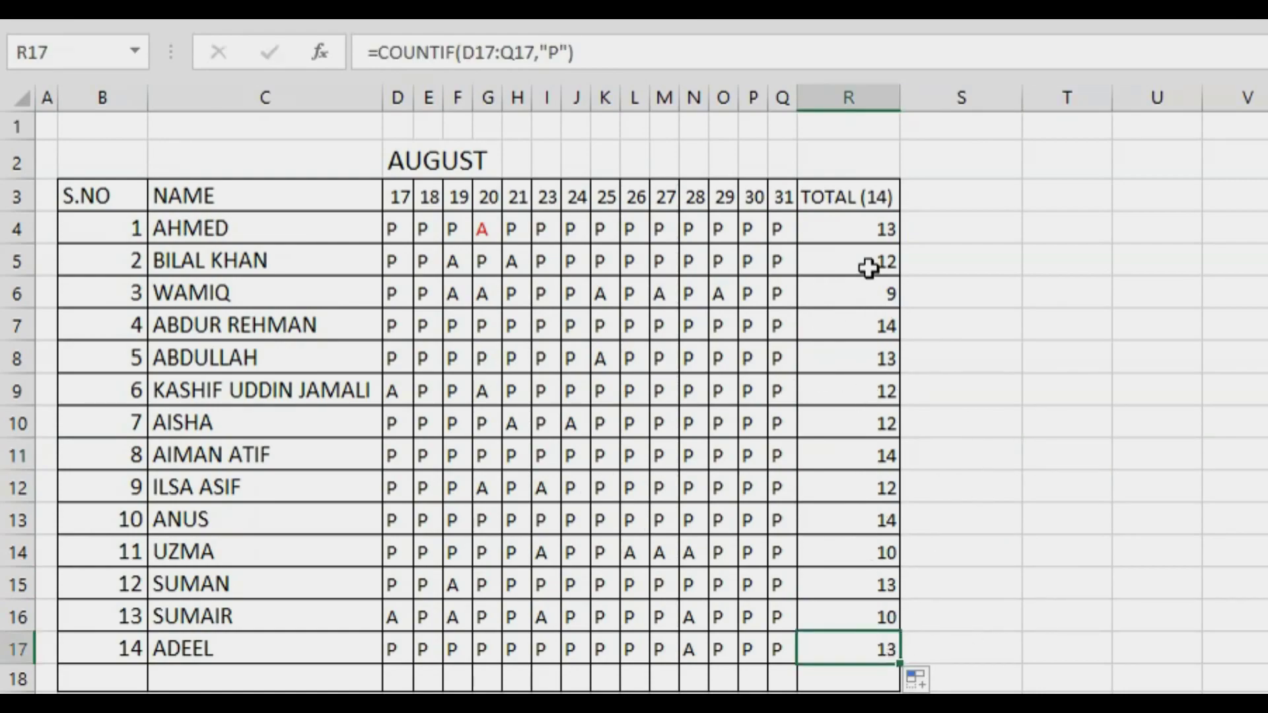
pyautogui.click(869, 228)
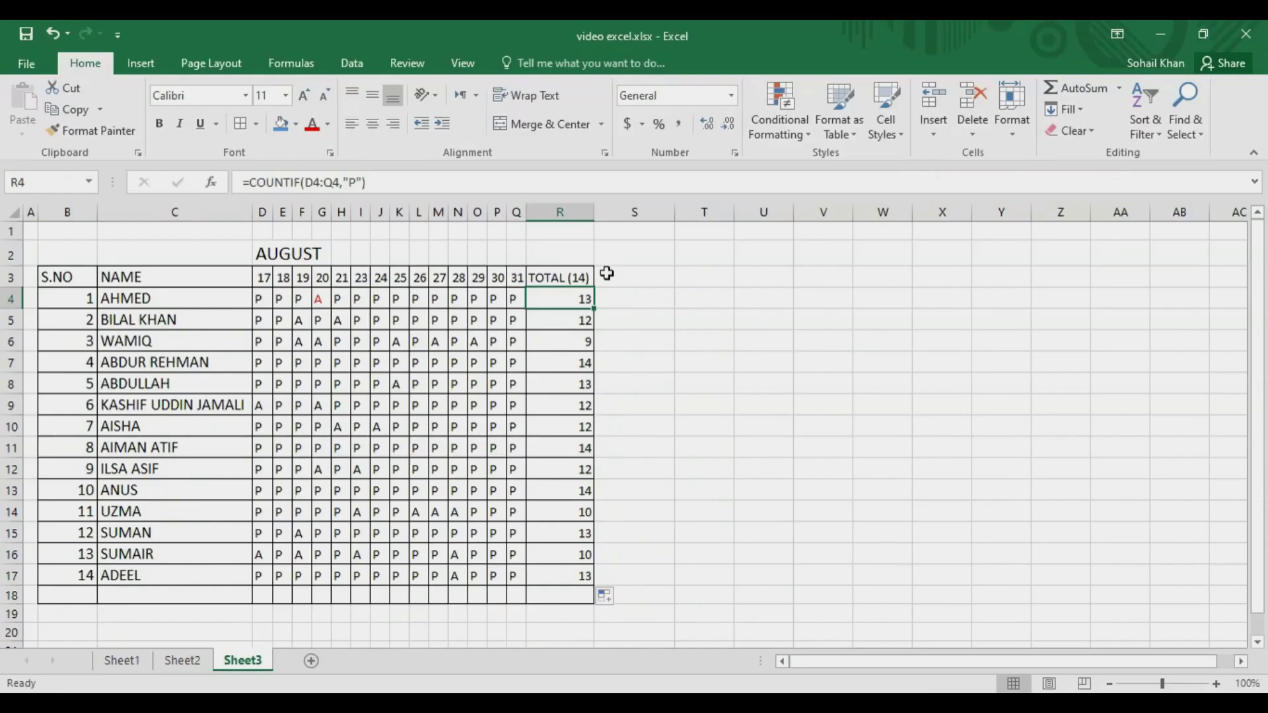
# Step: Add the header "PERCENTAGE" in S3, next to the TOTAL (14) column
pyautogui.click(607, 273)
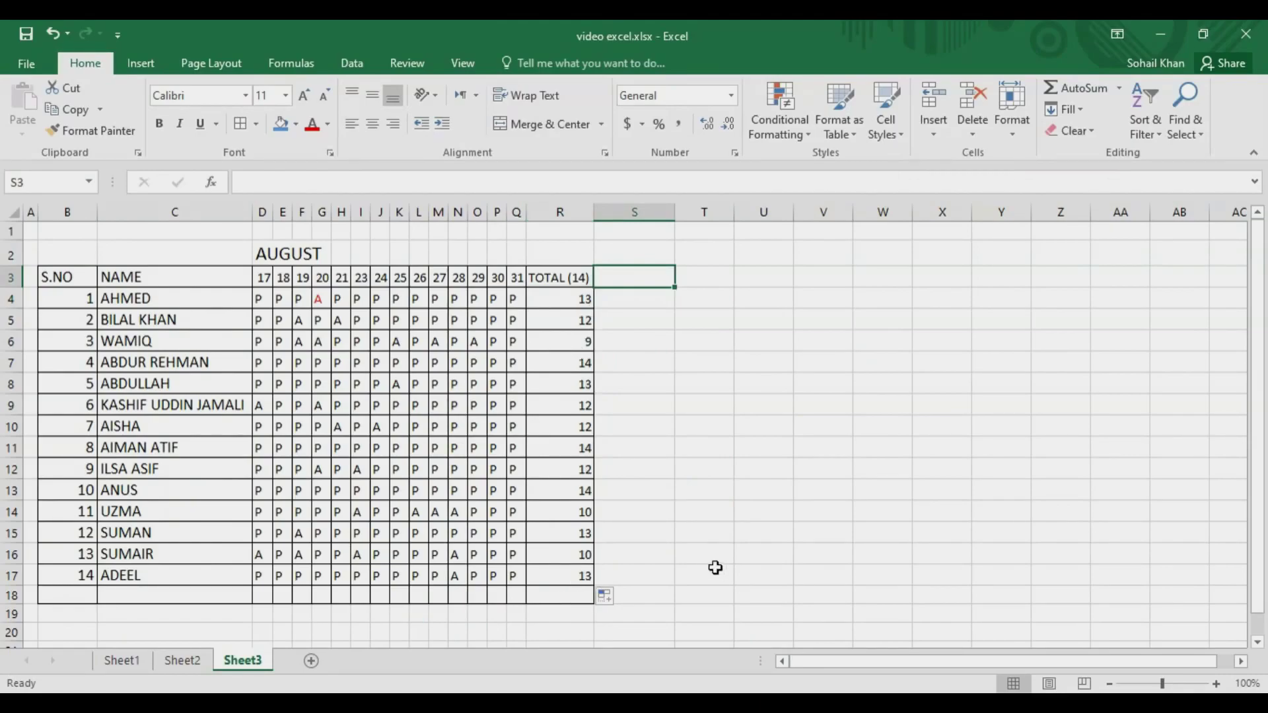
pyautogui.write('PERCENTAGE')
pyautogui.press('Return')
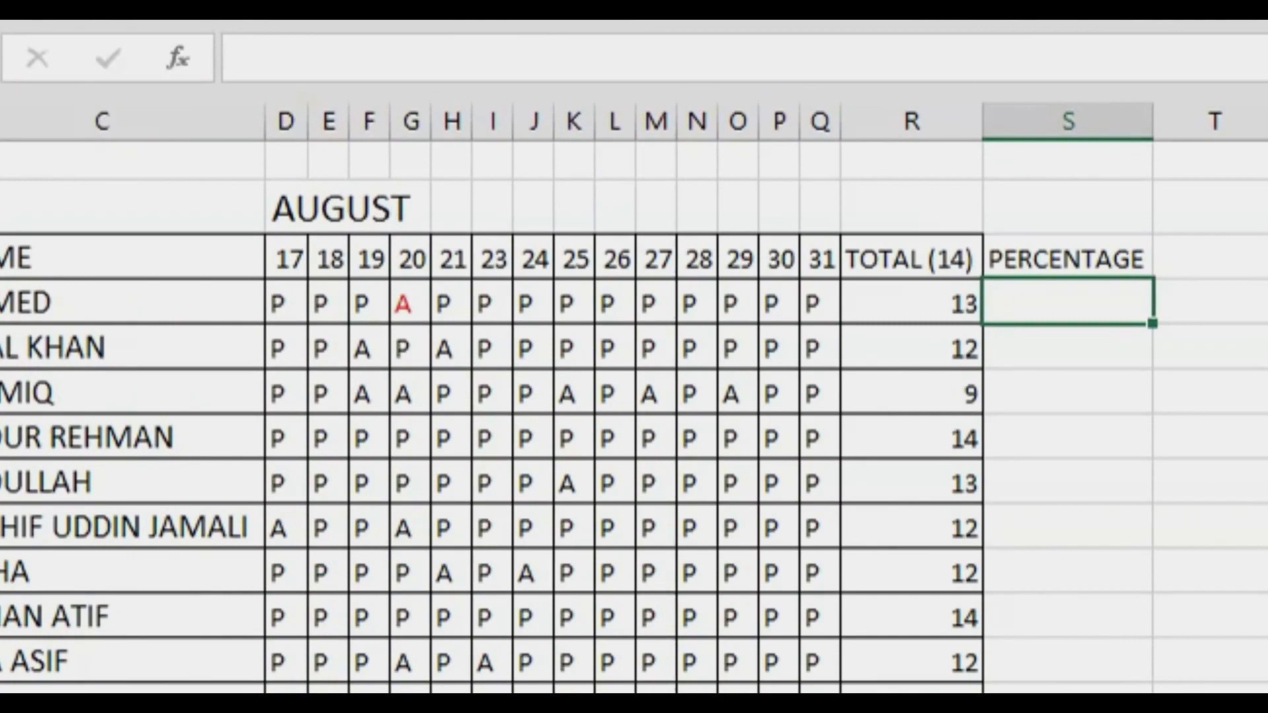
# Step: Enter the formula =R4/14*100 in S4 to calculate the first student's attendance percentage from the days-present total
pyautogui.click(956, 300)
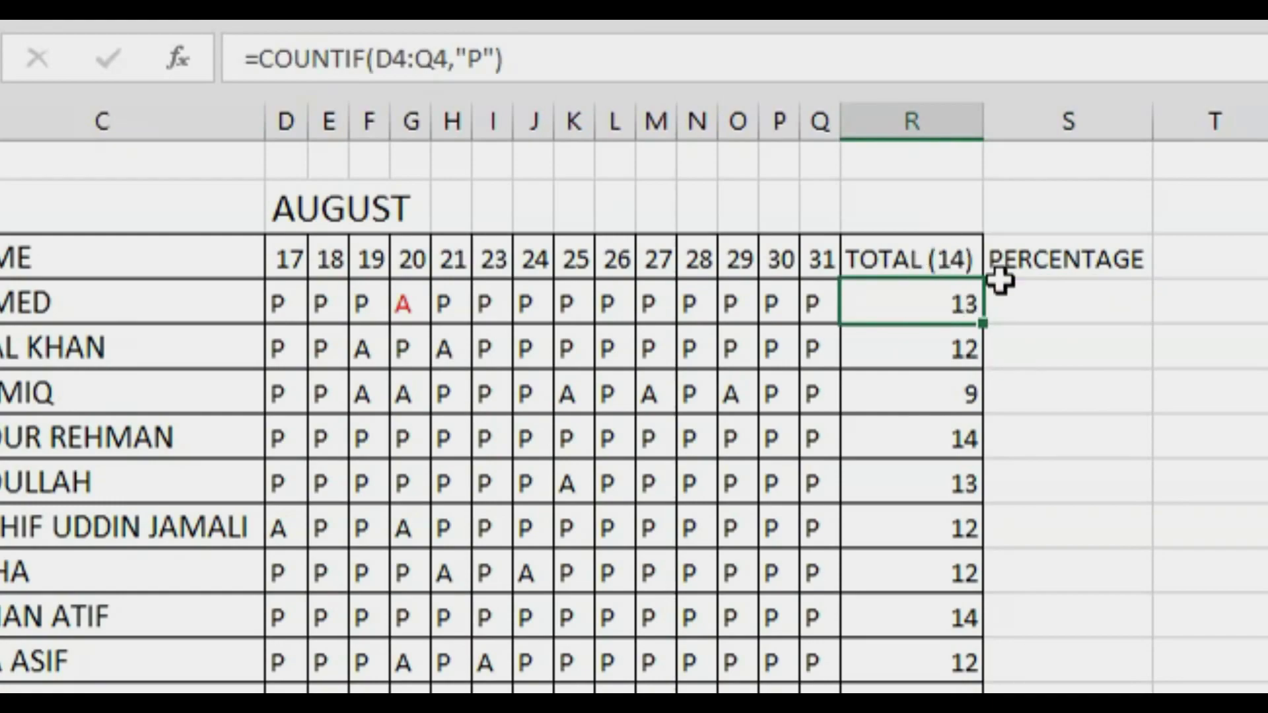
pyautogui.click(1052, 304)
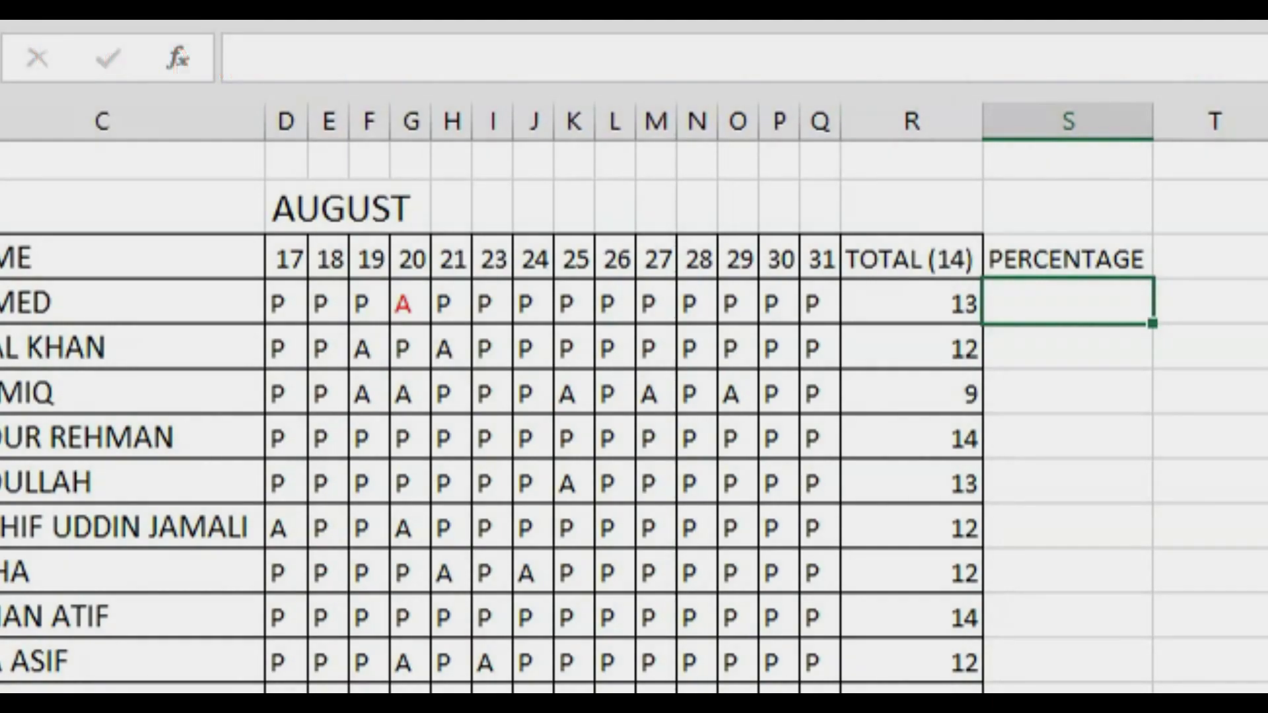
pyautogui.write('=')
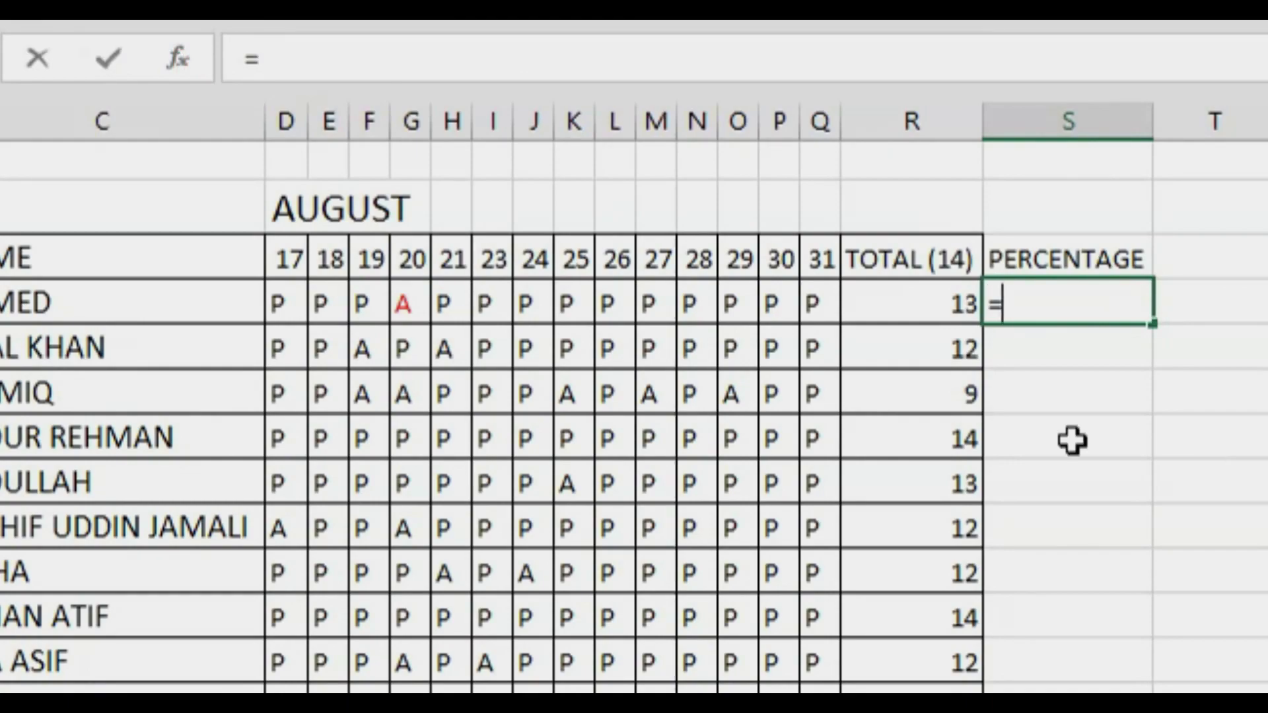
pyautogui.click(918, 303)
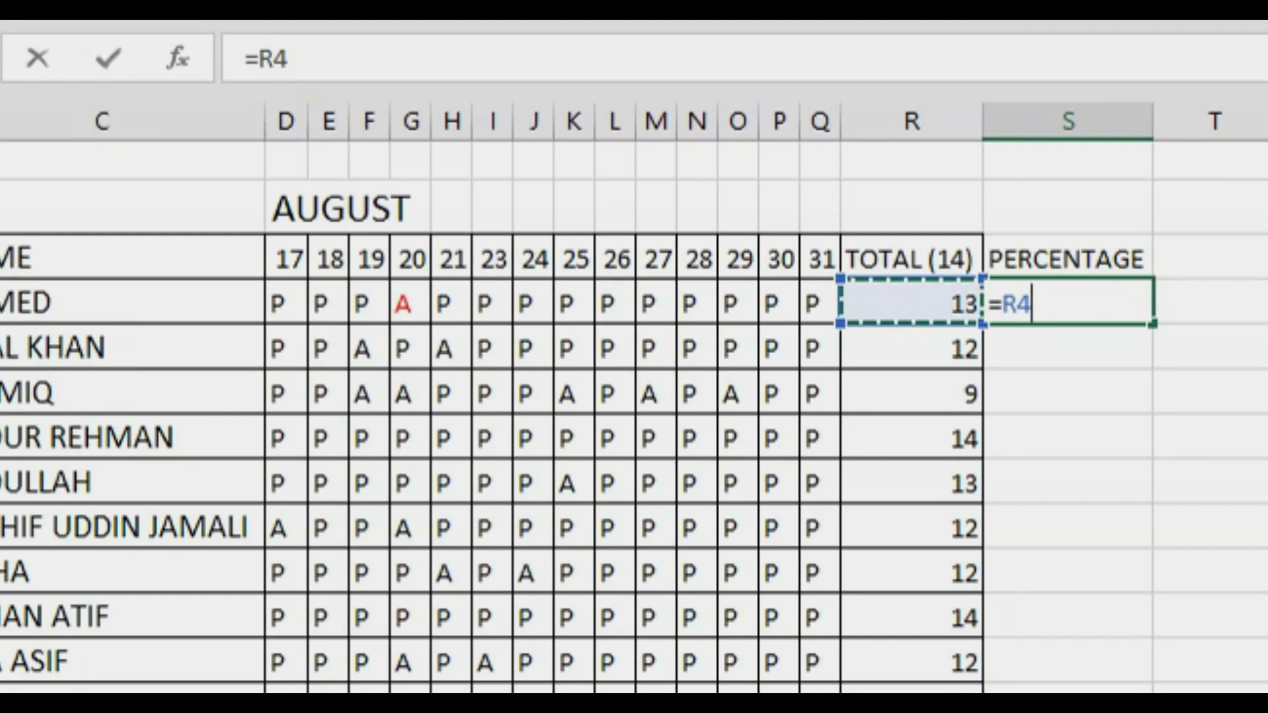
pyautogui.write('/')
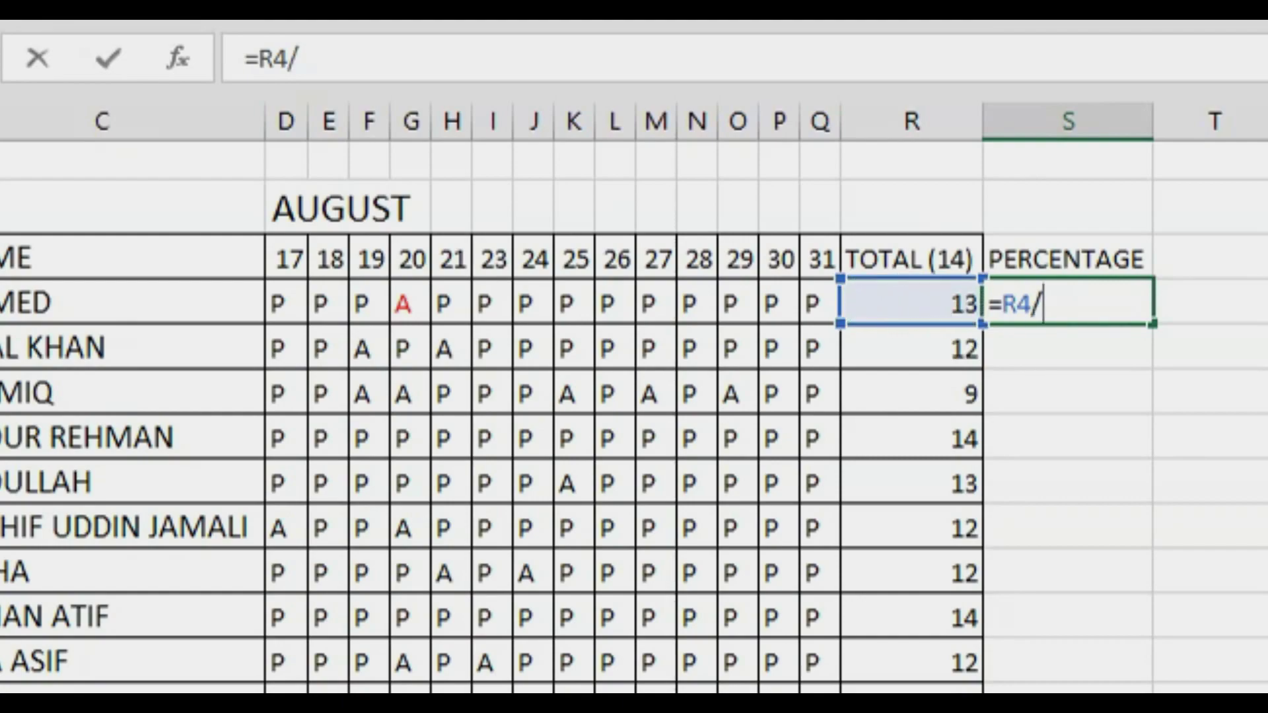
pyautogui.write('14*')
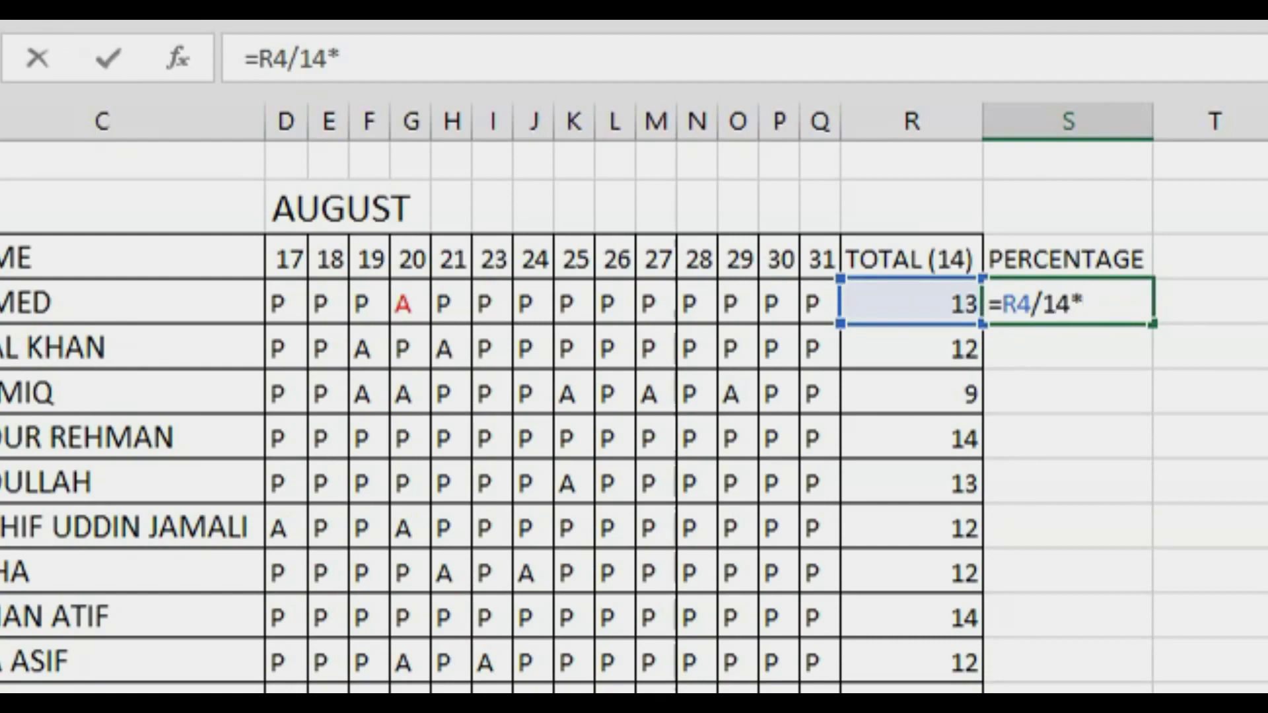
pyautogui.write('100')
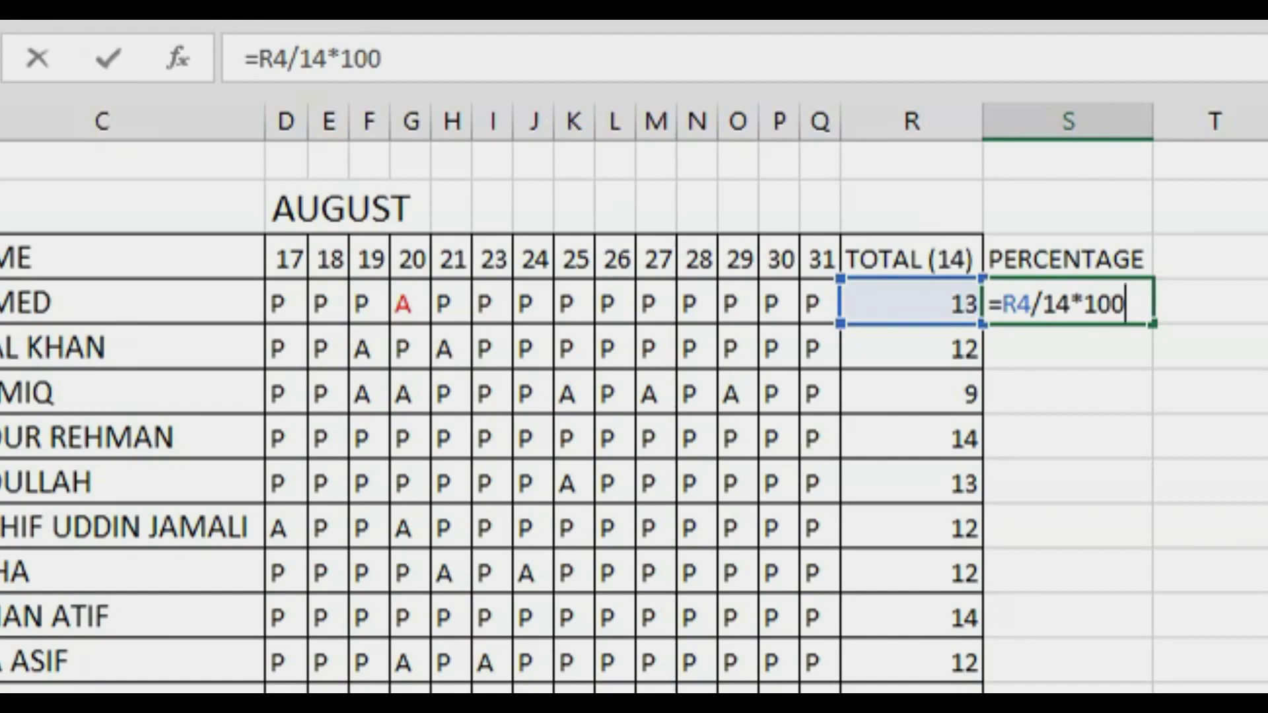
pyautogui.press('BackSpace')
pyautogui.press('BackSpace')
pyautogui.press('BackSpace')
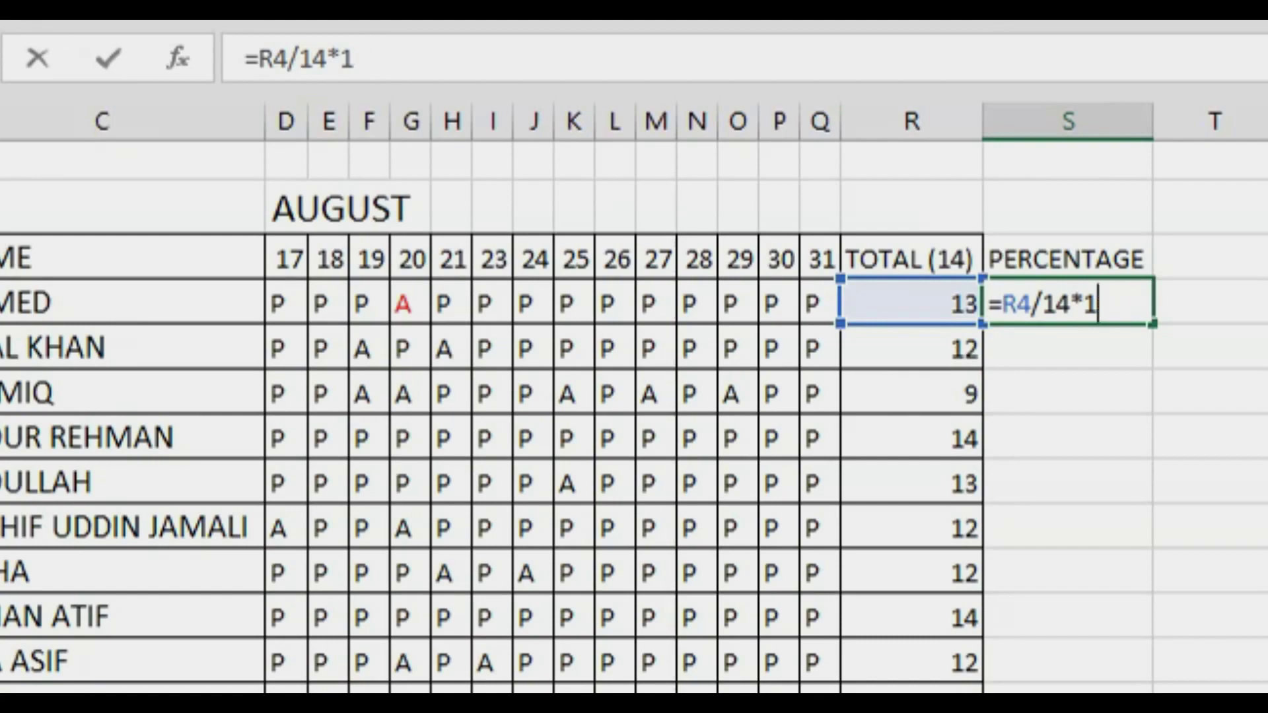
pyautogui.write('25')
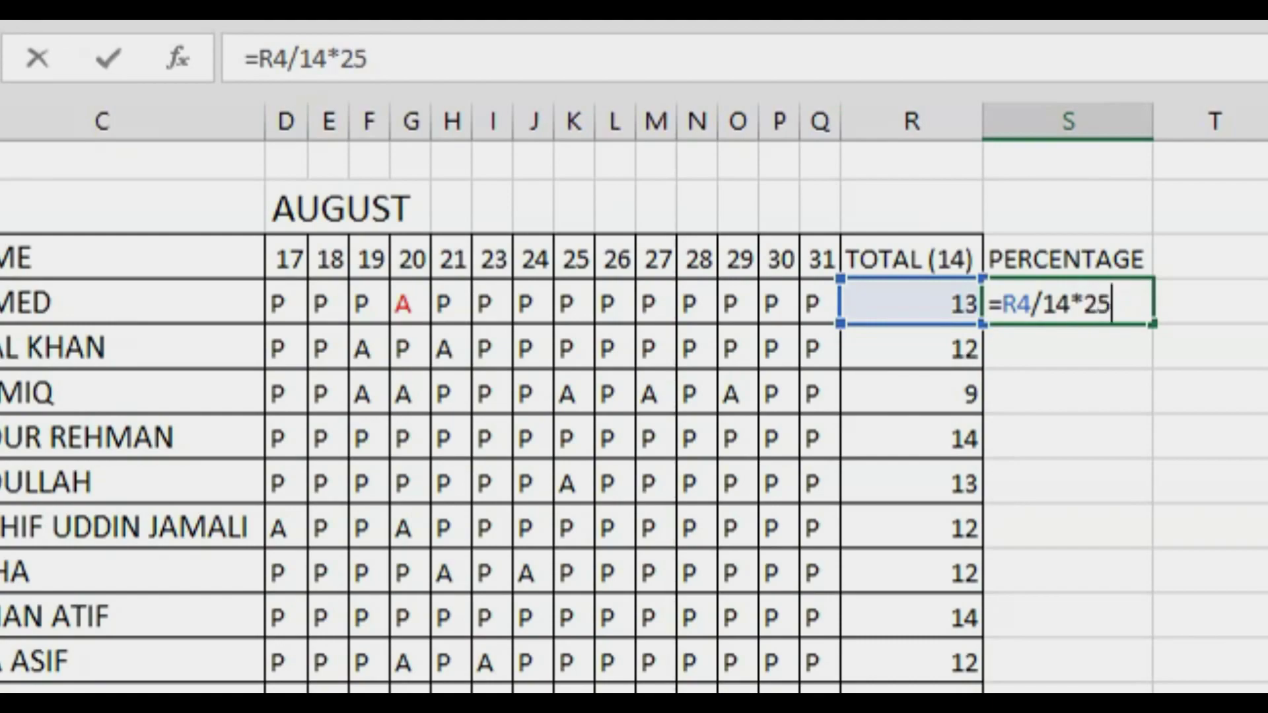
pyautogui.press('BackSpace')
pyautogui.press('BackSpace')
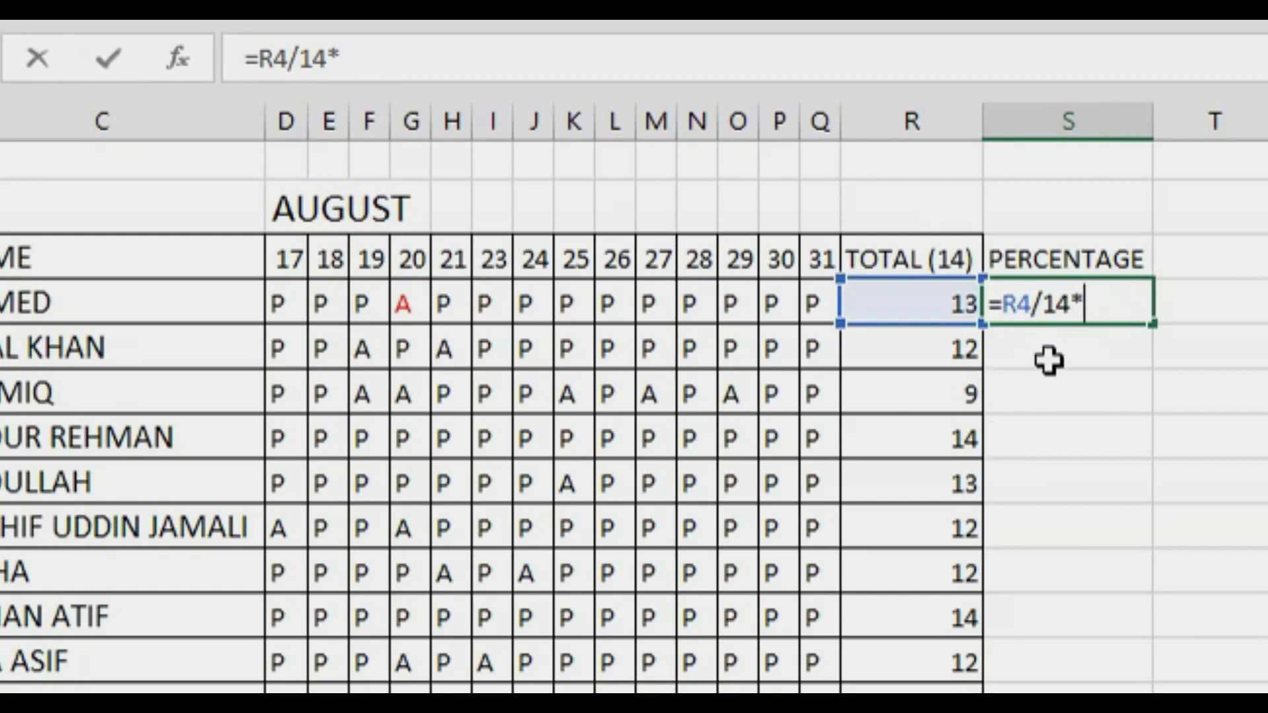
pyautogui.write('100')
# Step: Confirm the percentage formula in S4 and fill it down the PERCENTAGE column through S18
pyautogui.press('Return')
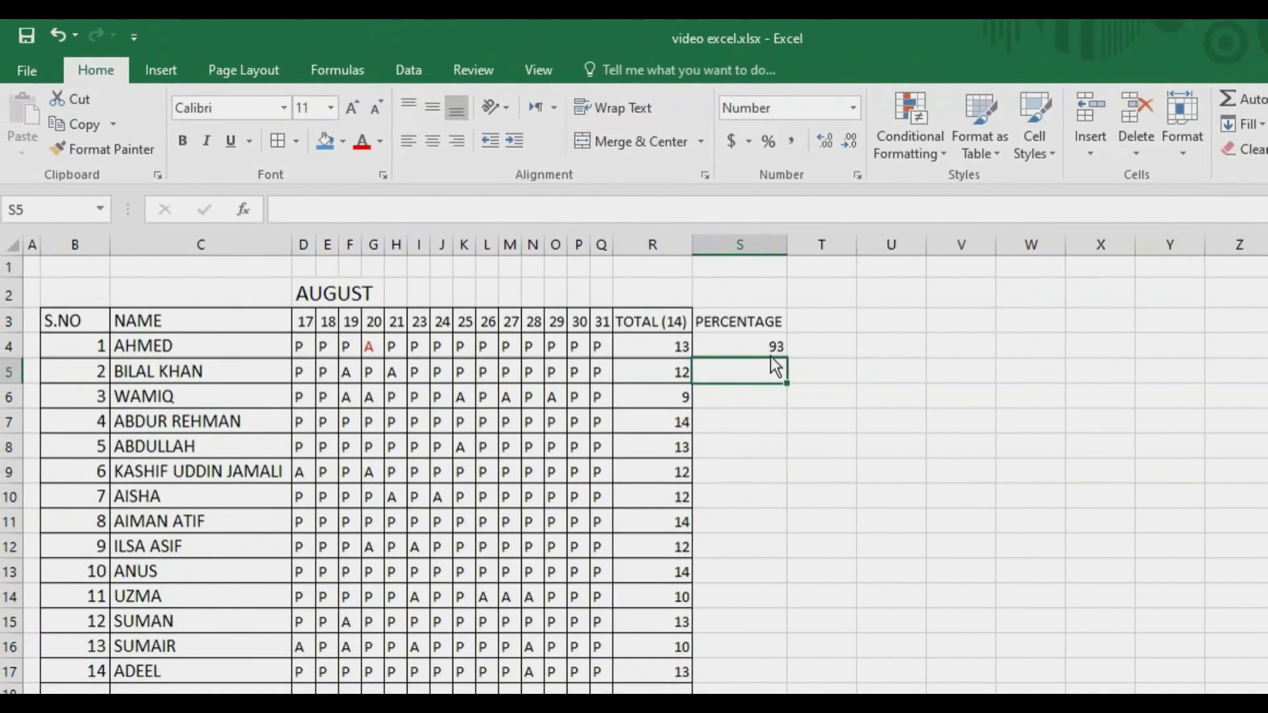
pyautogui.click(778, 349)
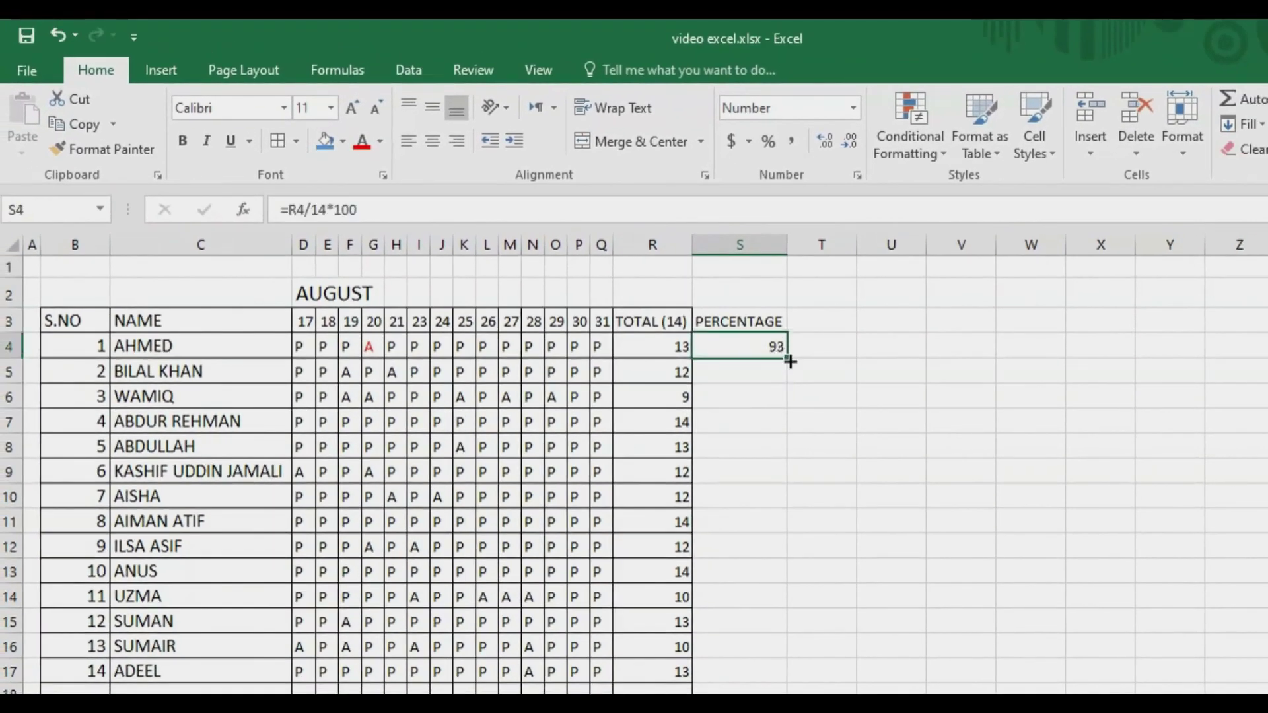
pyautogui.moveTo(791, 357); pyautogui.dragTo(790, 681)
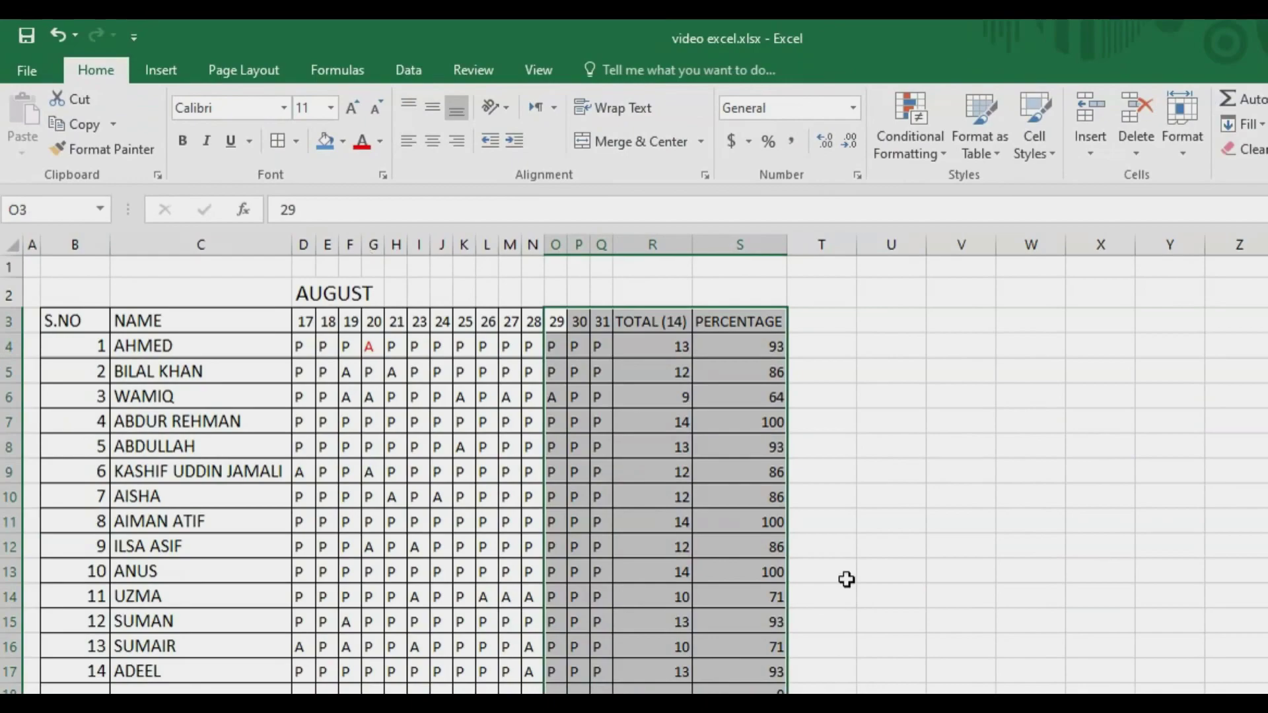
pyautogui.click(845, 579)
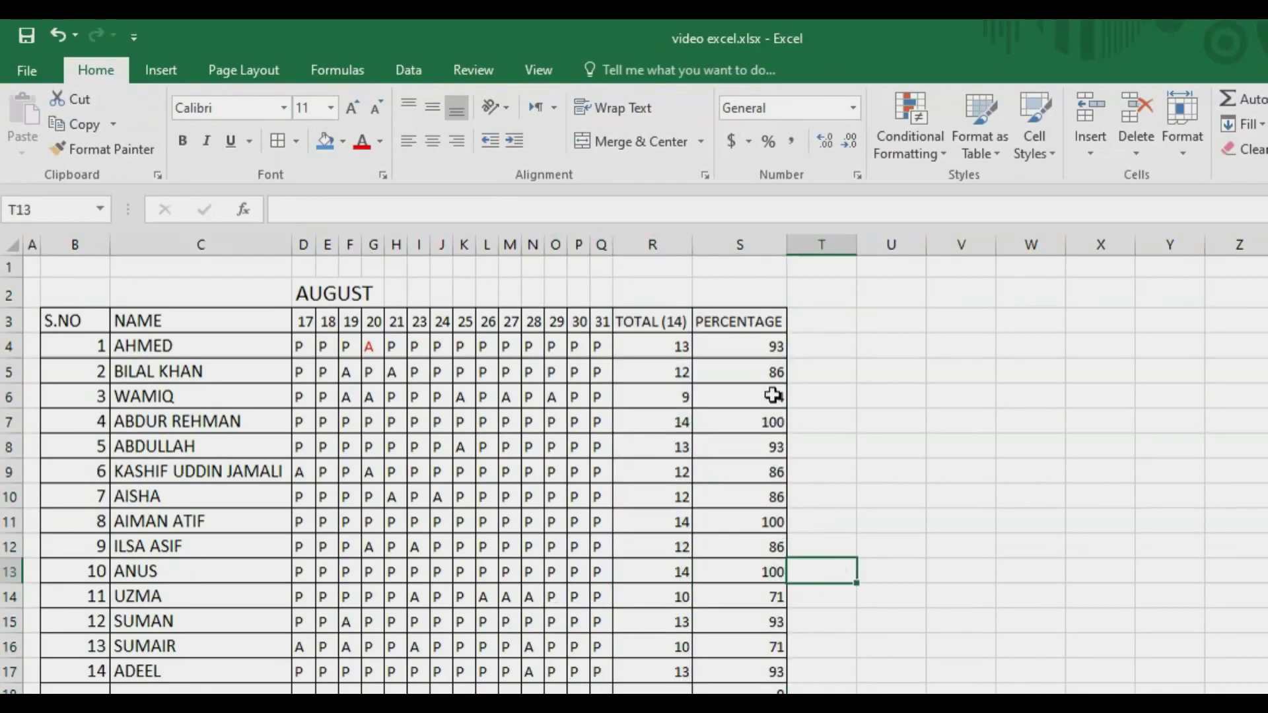
# Step: Check the percentages in S4 and S7, comparing S7 with that student's days-present total in R7
pyautogui.click(765, 351)
pyautogui.click(770, 421)
pyautogui.click(678, 429)
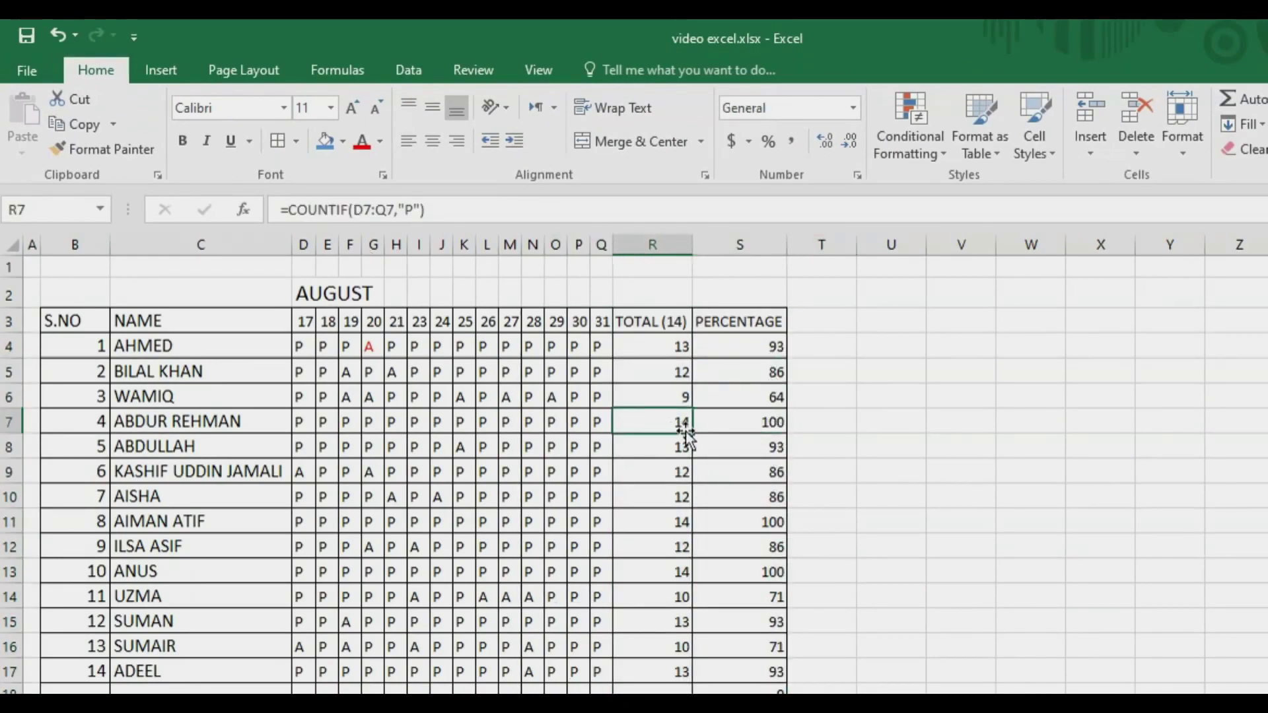
pyautogui.click(770, 420)
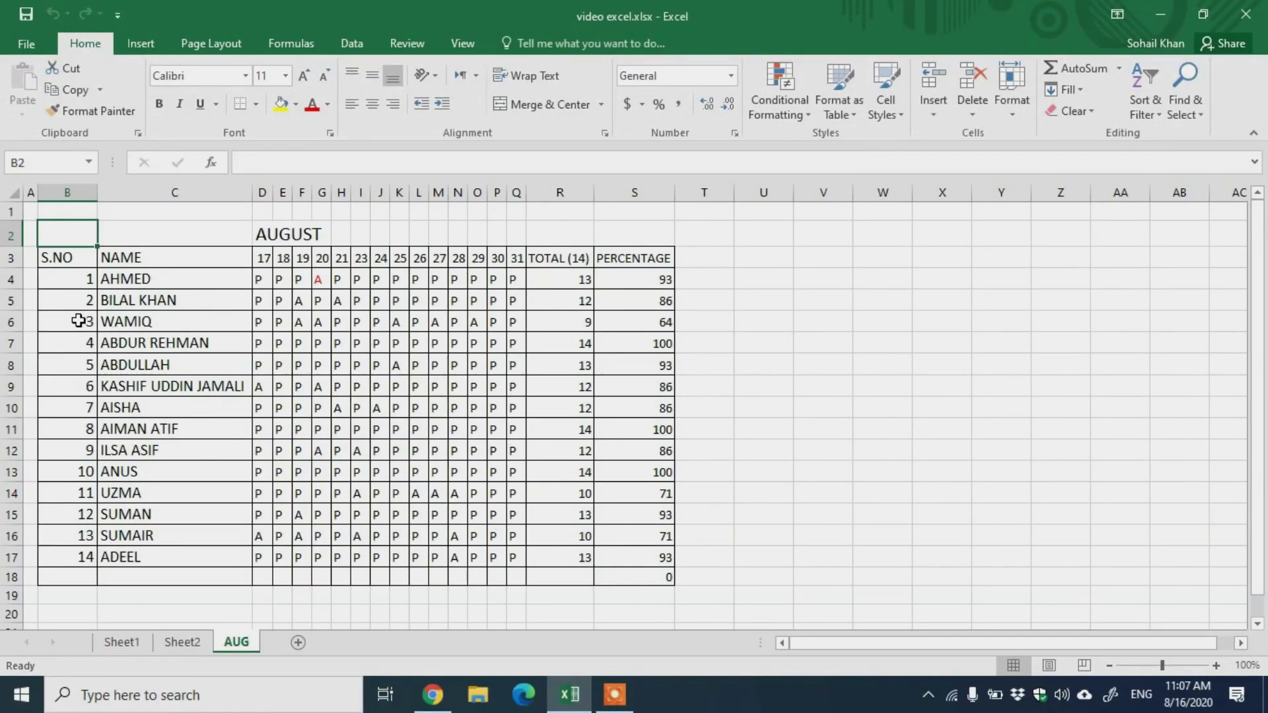
# Step: Copy the whole August attendance table, B2:S18, from the AUG sheet
pyautogui.moveTo(59, 235); pyautogui.dragTo(644, 574)
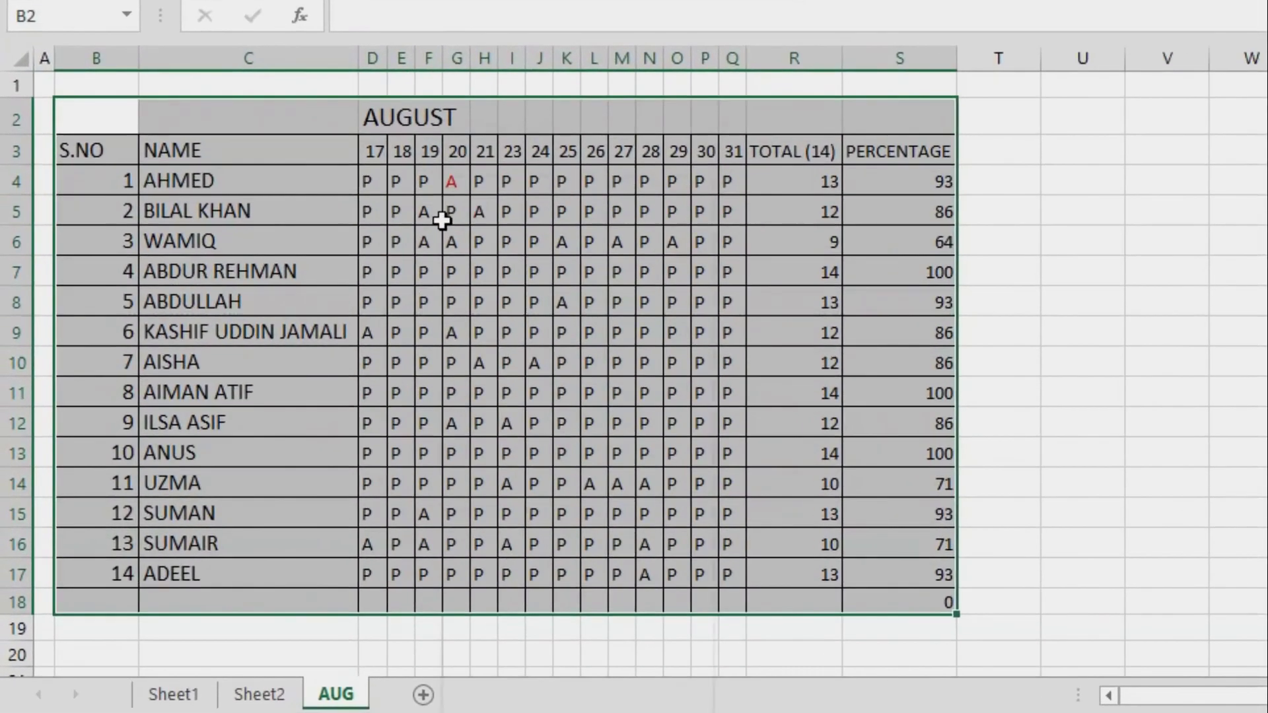
pyautogui.rightClick(314, 310)
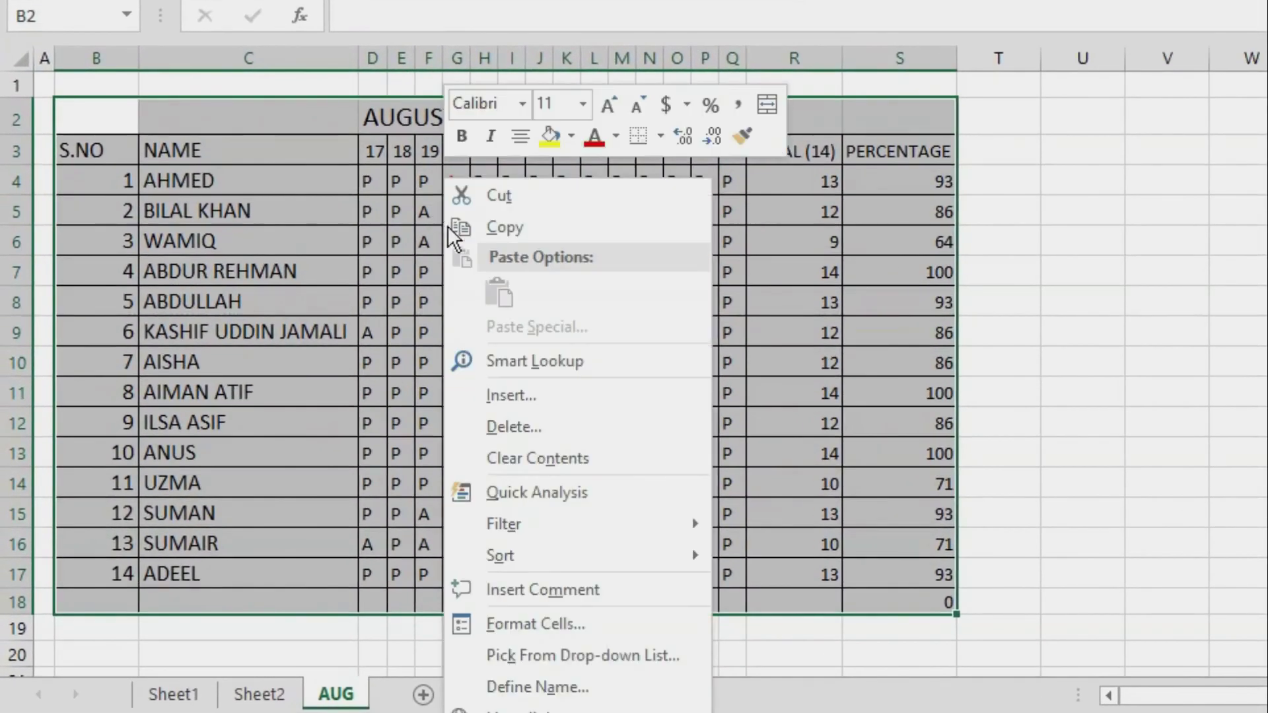
pyautogui.click(505, 228)
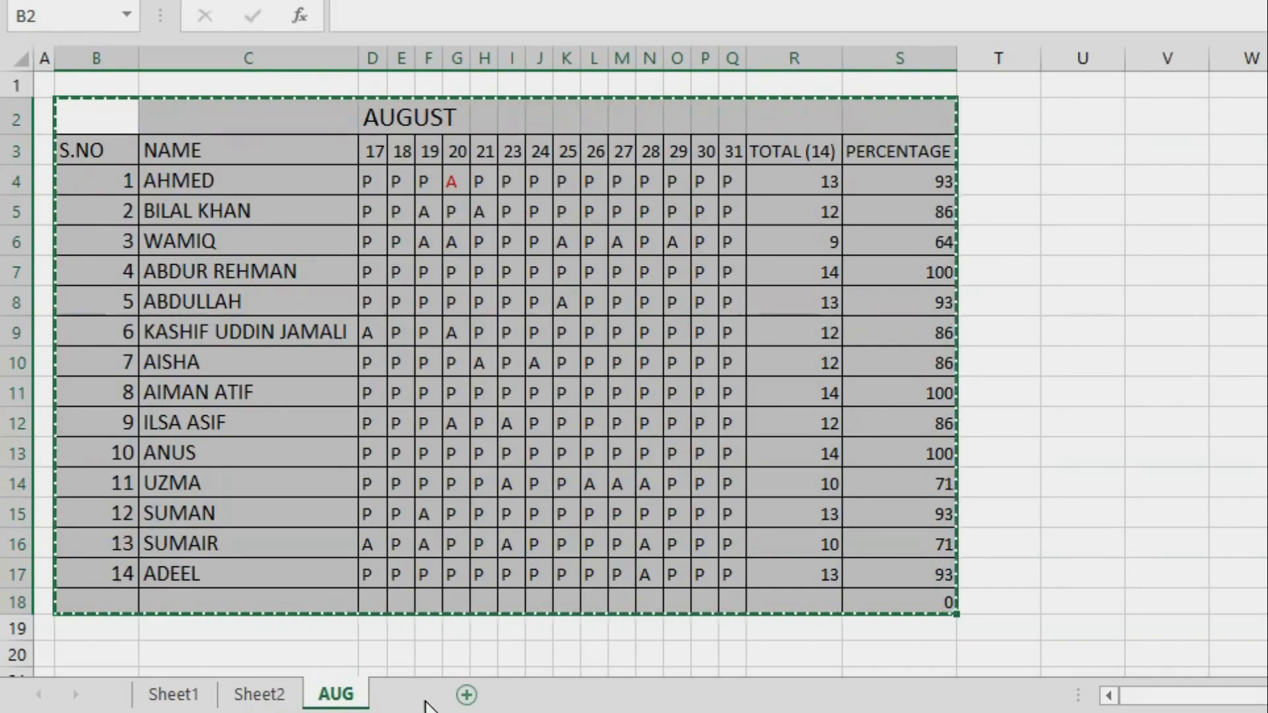
# Step: Add a new worksheet after AUG and paste the copied attendance table at B2
pyautogui.click(423, 695)
pyautogui.click(141, 93)
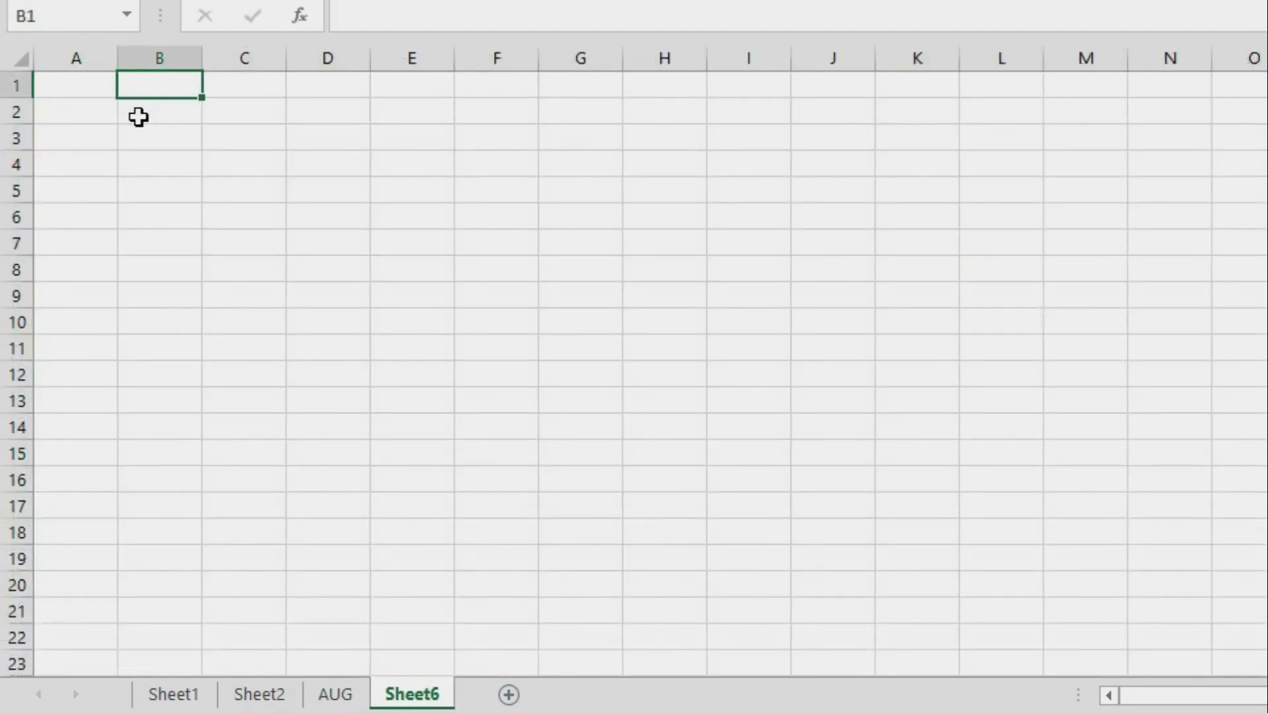
pyautogui.click(139, 117)
pyautogui.rightClick(156, 110)
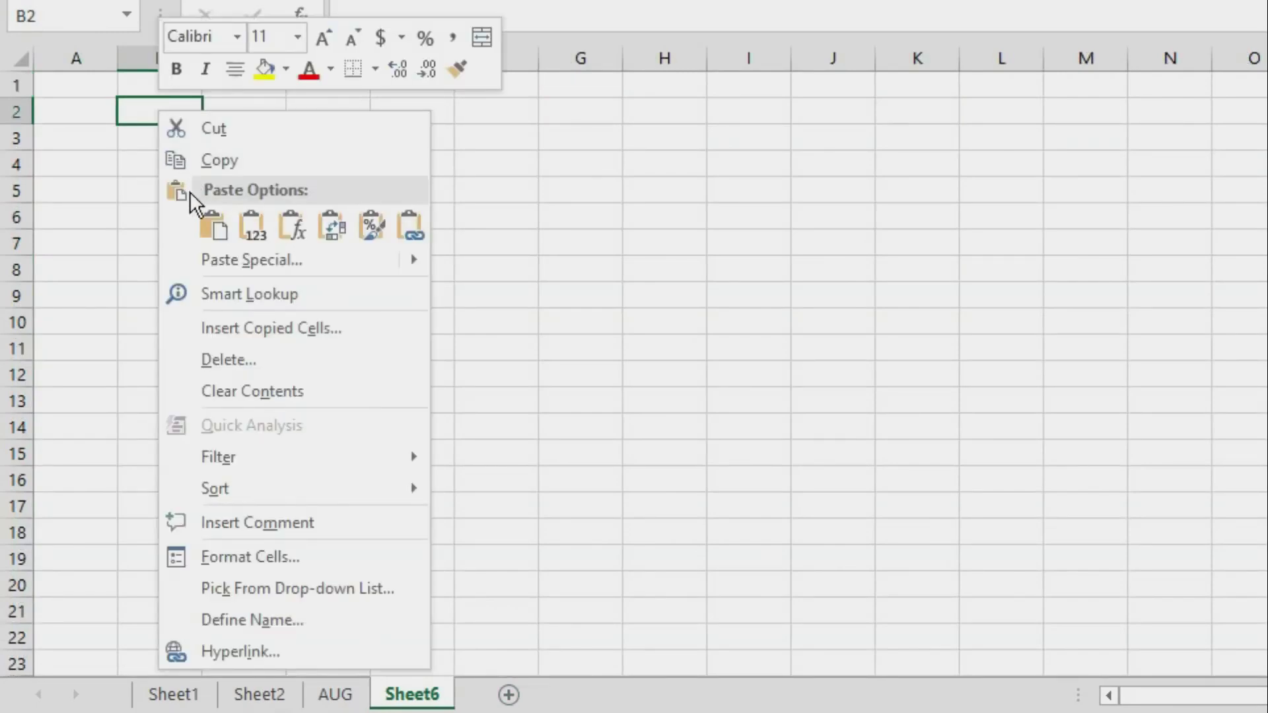
pyautogui.click(216, 239)
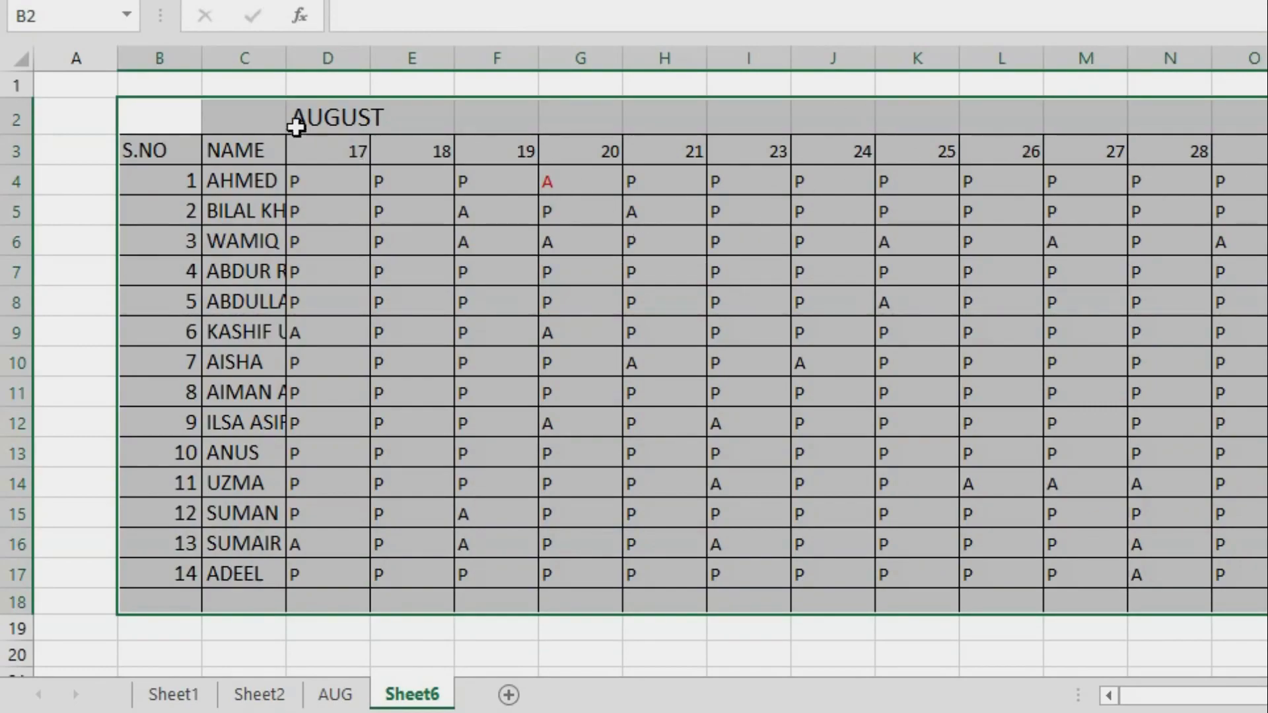
# Step: Apply the original table's column widths to the pasted copy using Paste Special with the Column widths option
pyautogui.rightClick(166, 116)
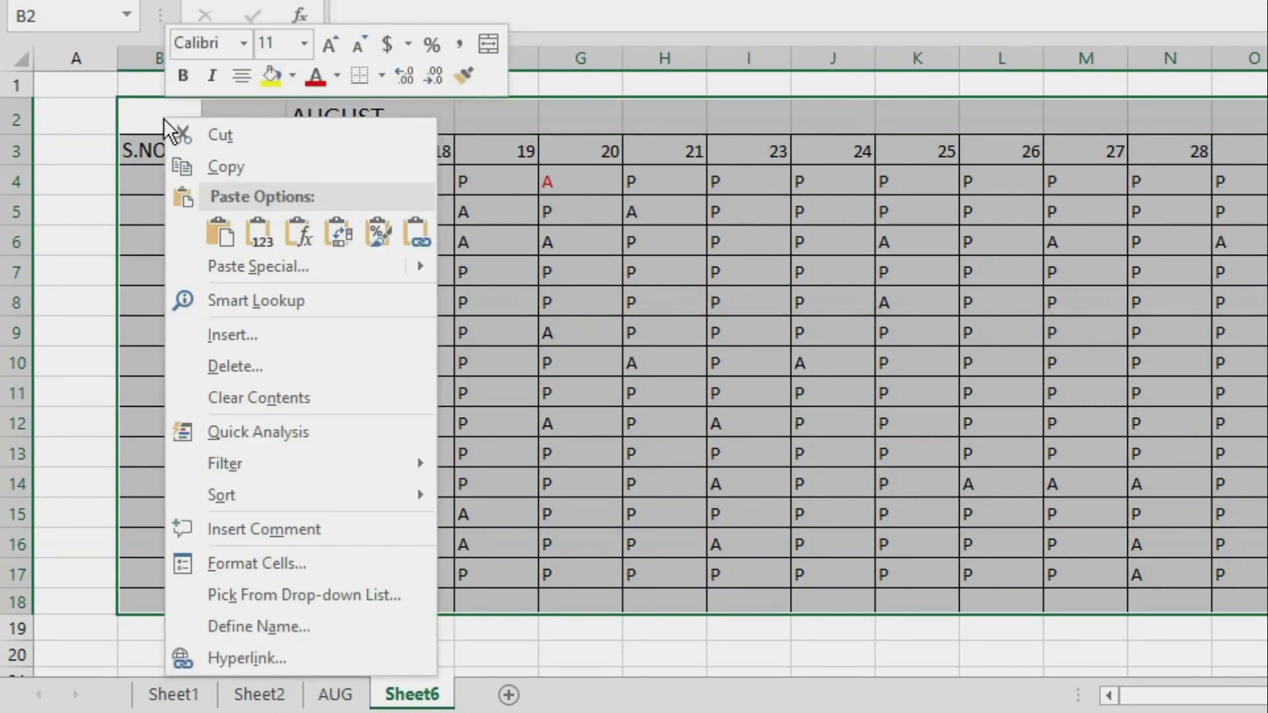
pyautogui.click(267, 272)
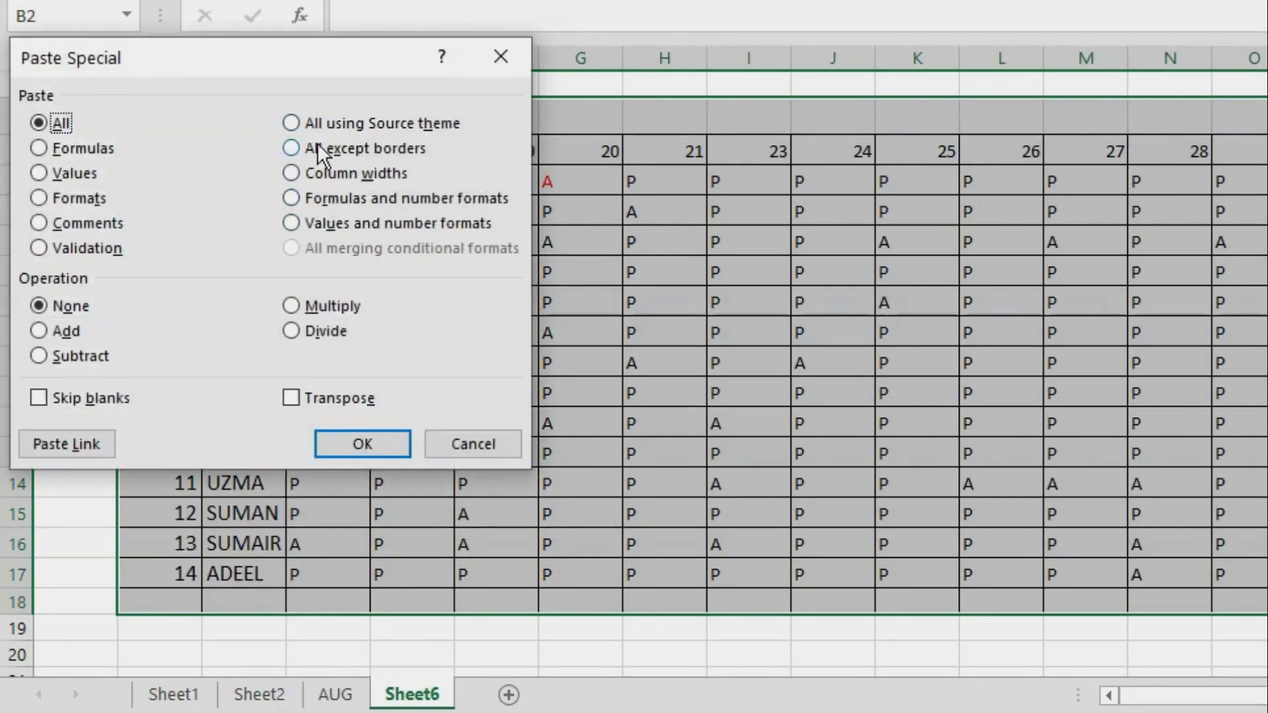
pyautogui.click(321, 186)
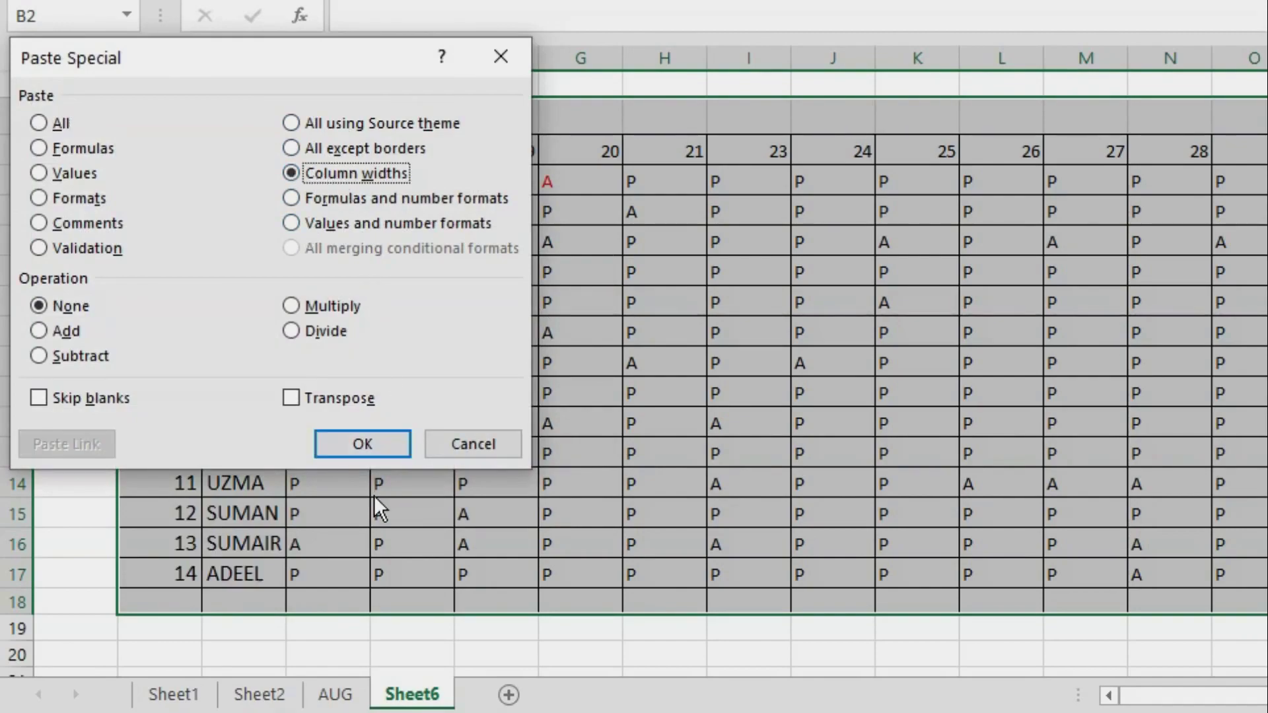
pyautogui.click(360, 442)
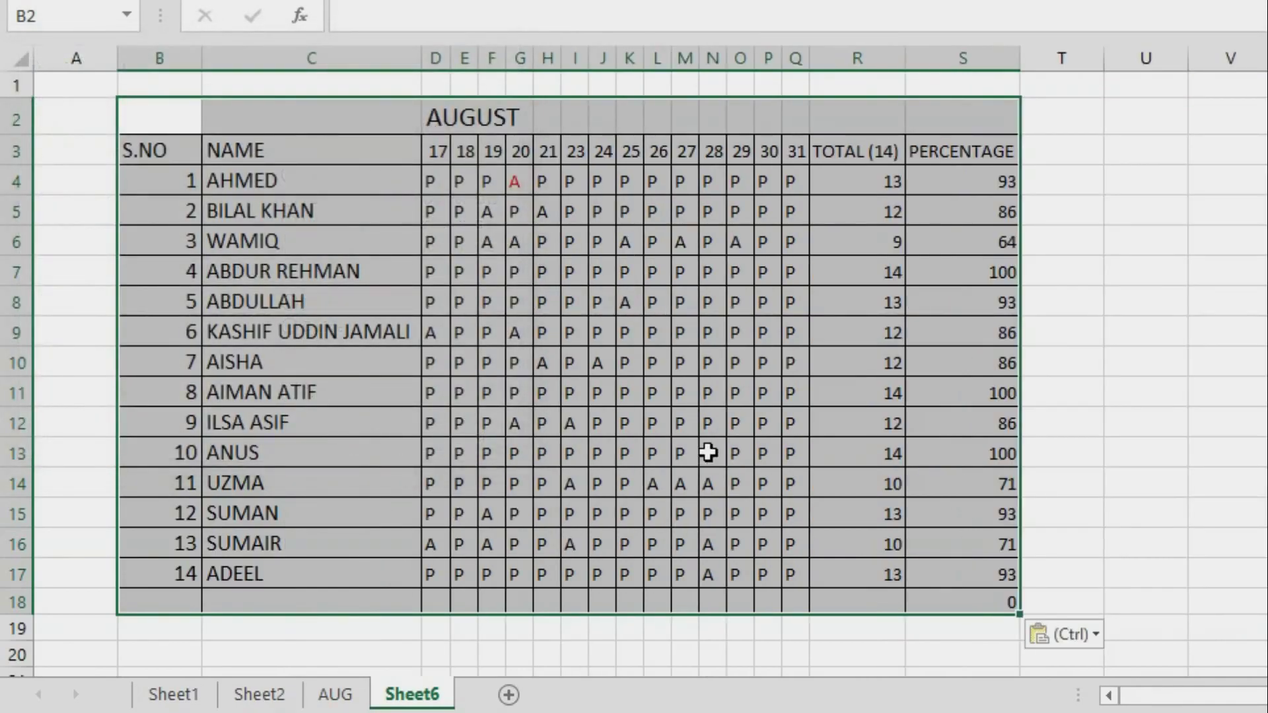
pyautogui.click(1039, 468)
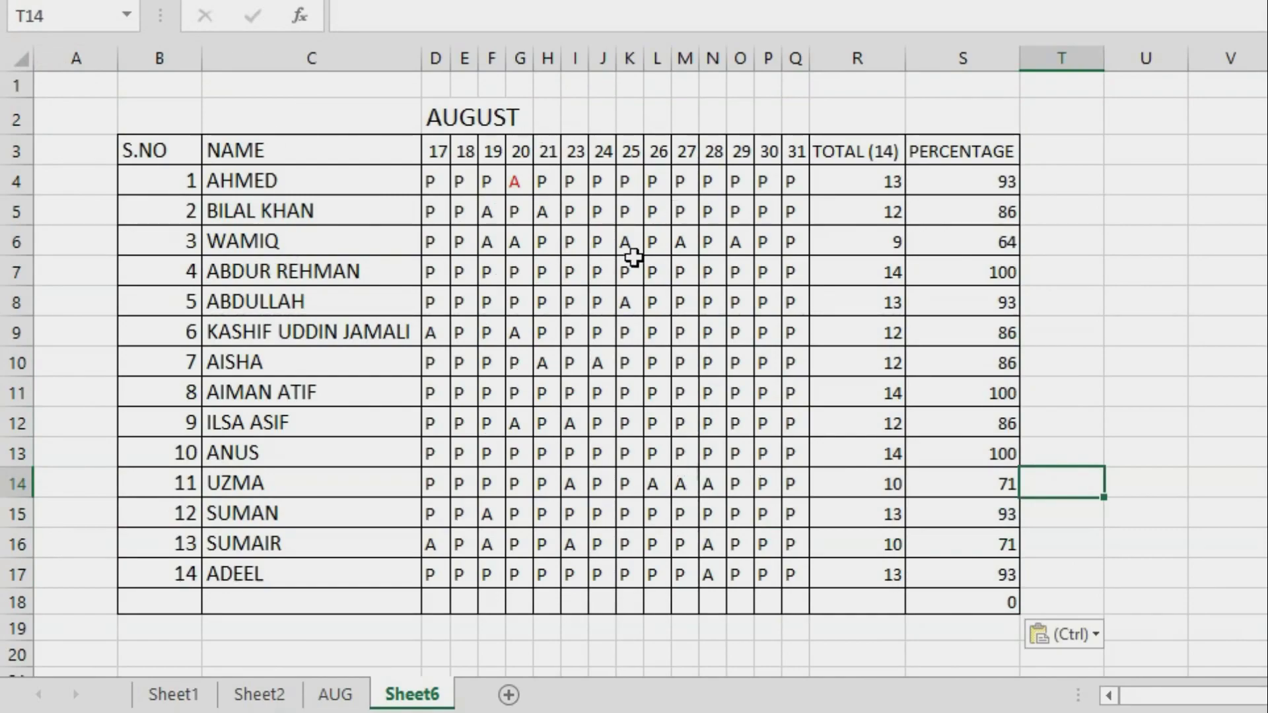
# Step: Clear all attendance marks in D4:Q17 of the copied table and change the month heading in D2 to SEPTEMBER
pyautogui.moveTo(434, 183); pyautogui.dragTo(784, 579)
pyautogui.press('Delete')
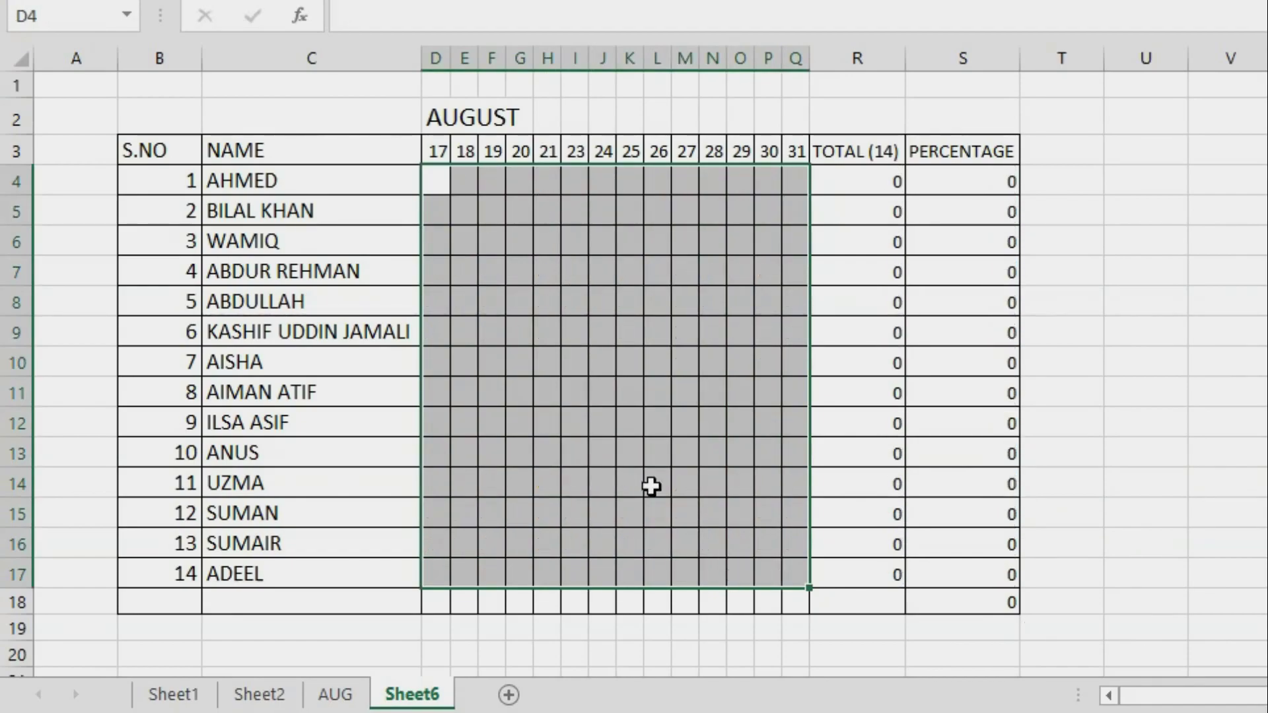
pyautogui.click(434, 116)
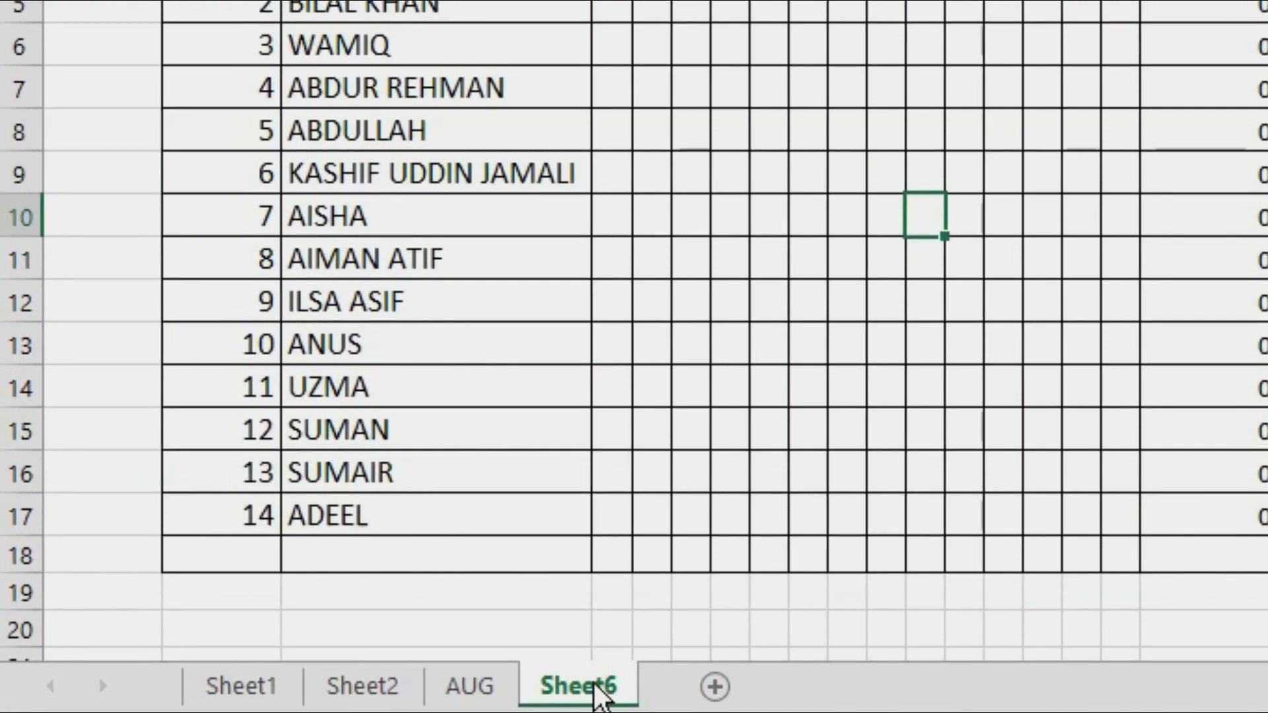
# Step: Rename the new worksheet Sheet6 as SEP
pyautogui.doubleClick(602, 688)
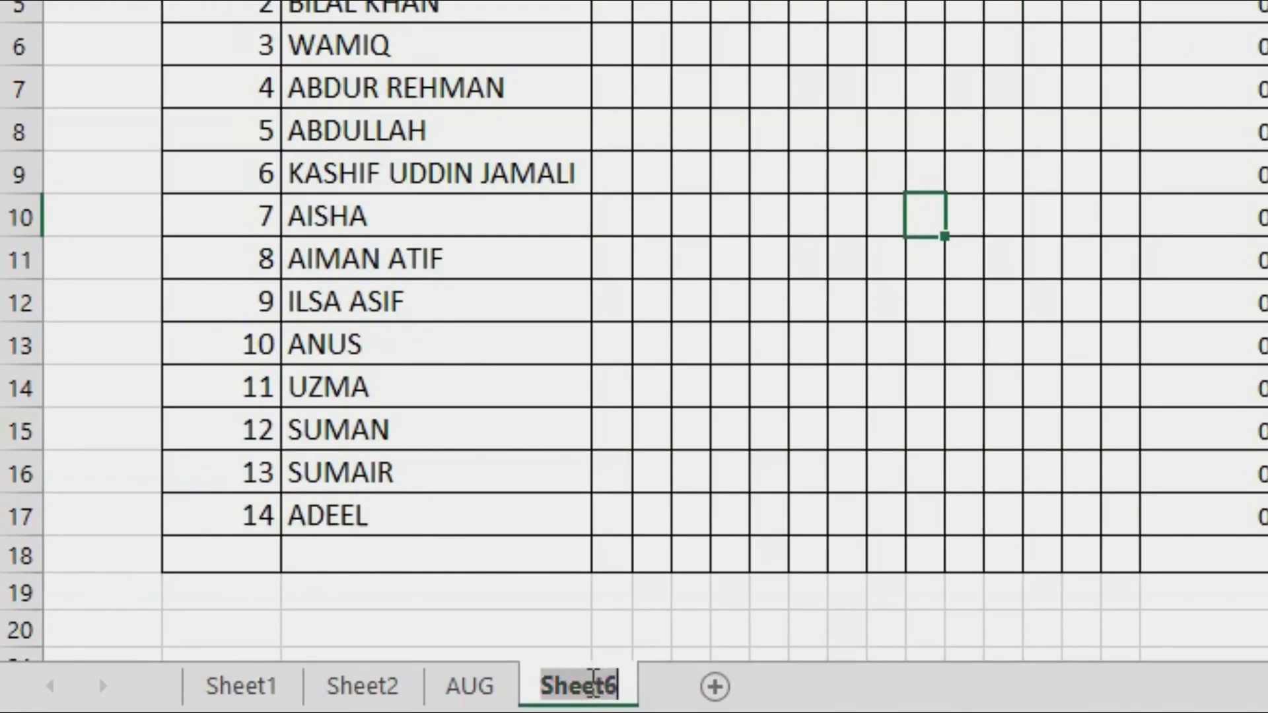
pyautogui.write('SEP')
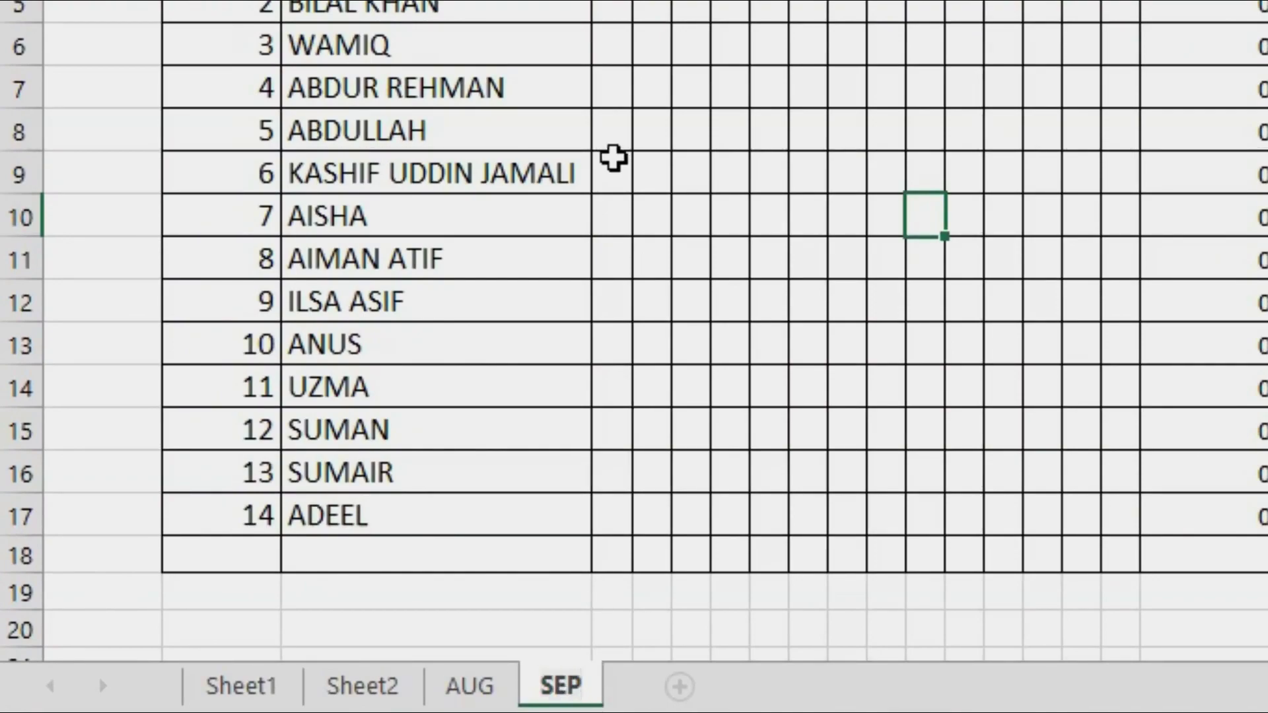
pyautogui.press('Return')
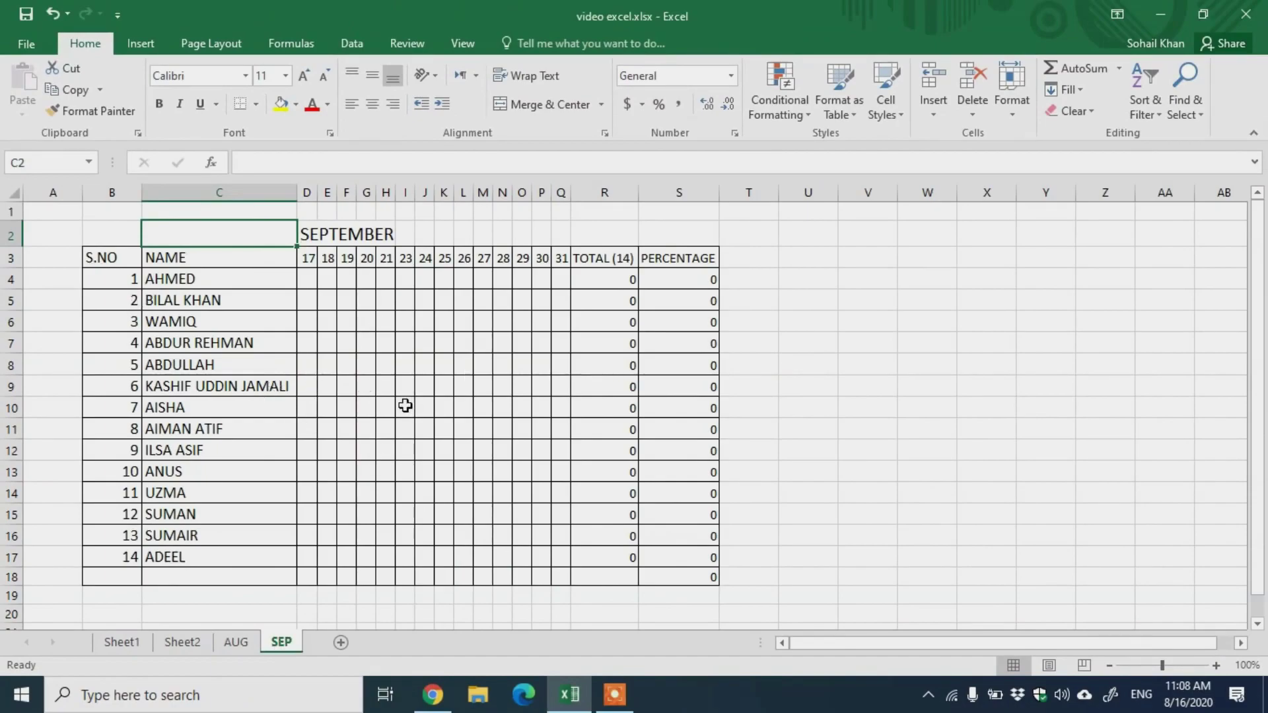
# Step: Clear the August dates from D3:Q3 under the SEPTEMBER heading
pyautogui.click(442, 343)
pyautogui.moveTo(306, 255); pyautogui.dragTo(562, 257)
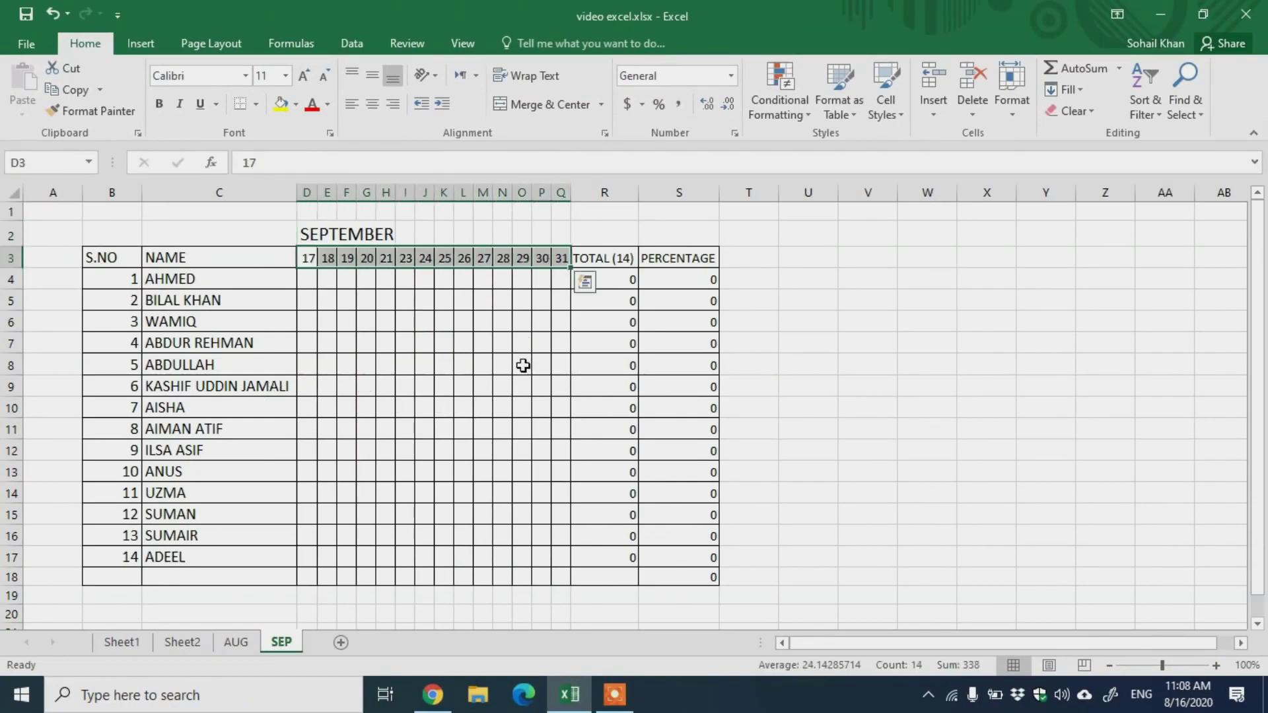
pyautogui.hotkey('ctrl', 'z')
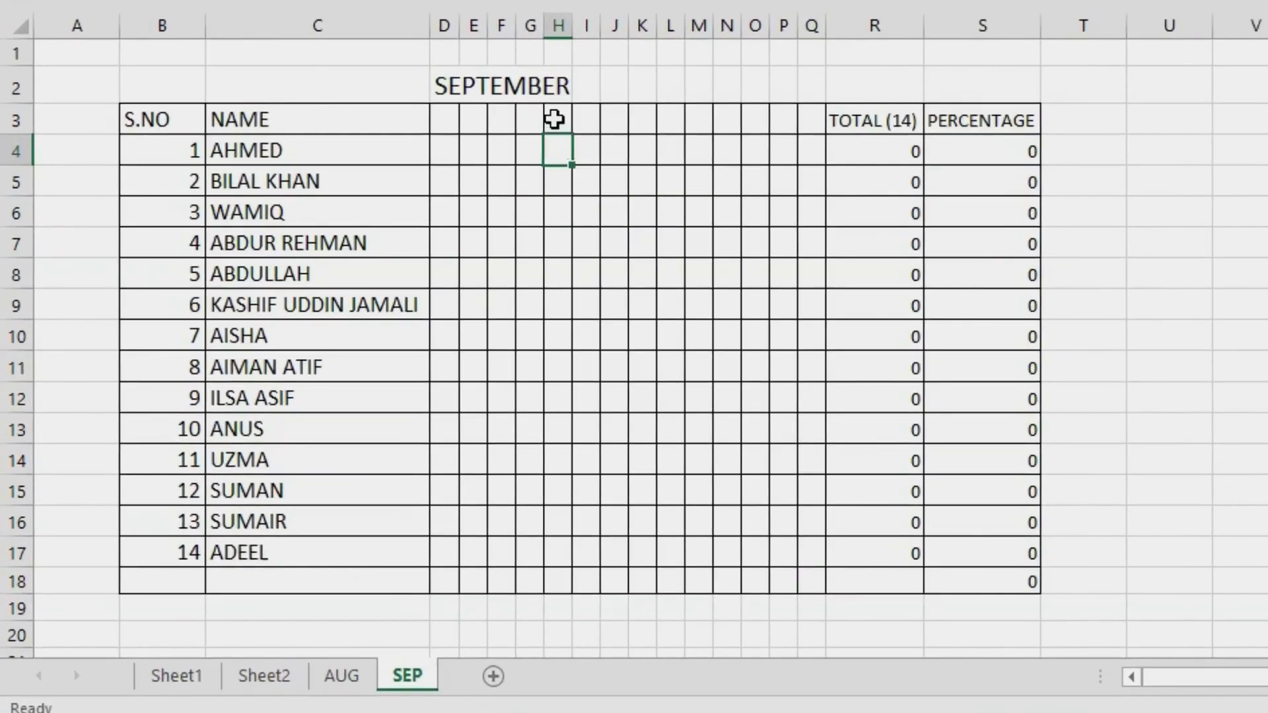
pyautogui.moveTo(385, 258); pyautogui.dragTo(463, 261)
pyautogui.moveTo(669, 126); pyautogui.dragTo(717, 126)
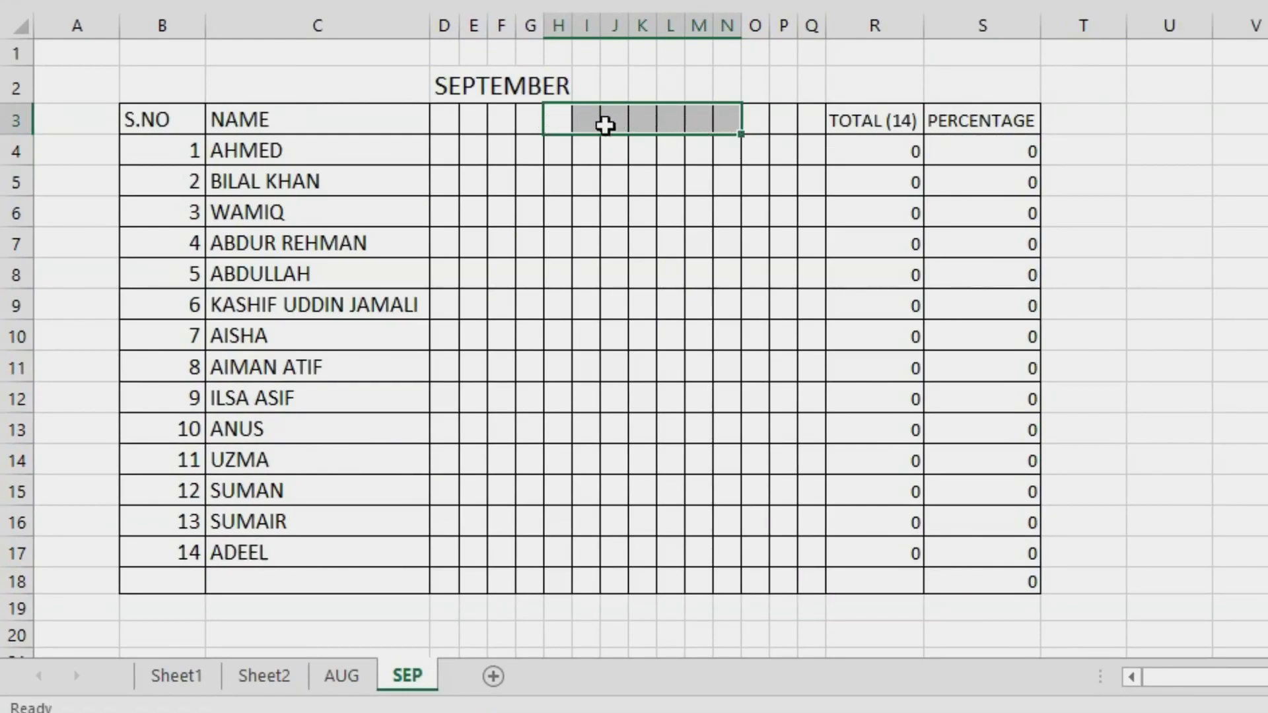
# Step: Insert seven entire columns at H:N to widen the SEPTEMBER date area, and select the first date cell D3
pyautogui.rightClick(633, 109)
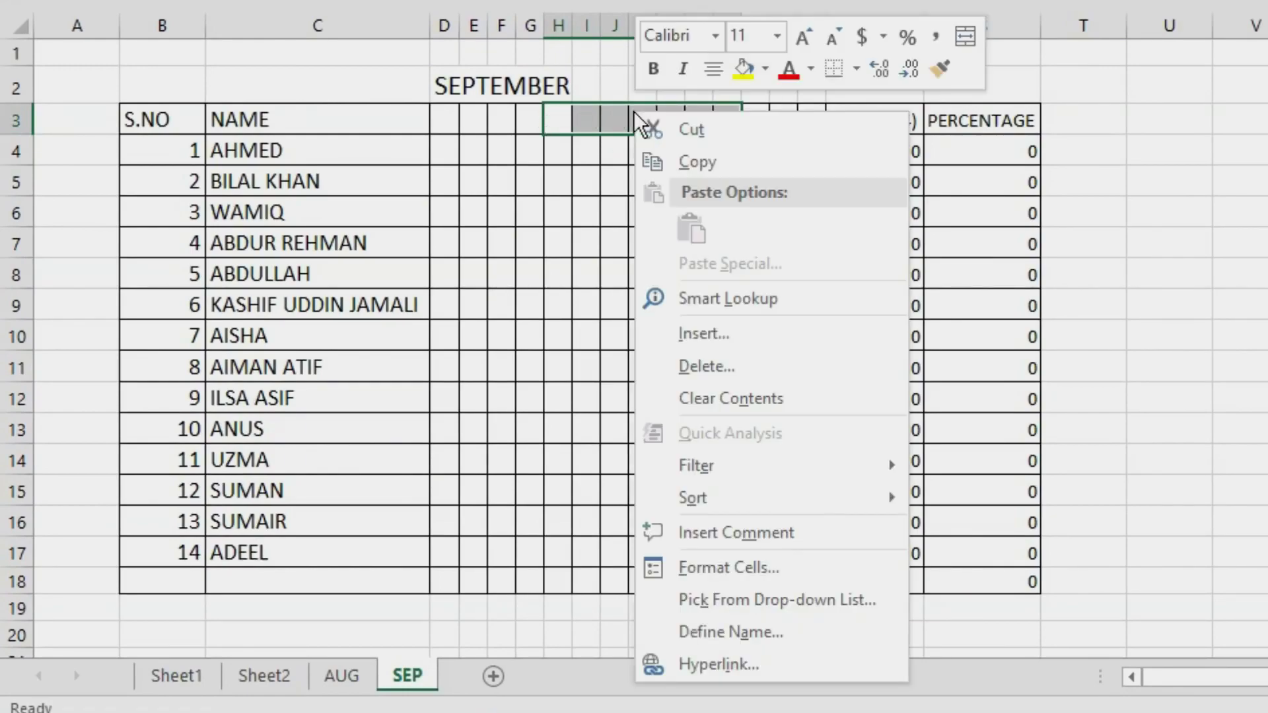
pyautogui.click(737, 331)
pyautogui.click(703, 362)
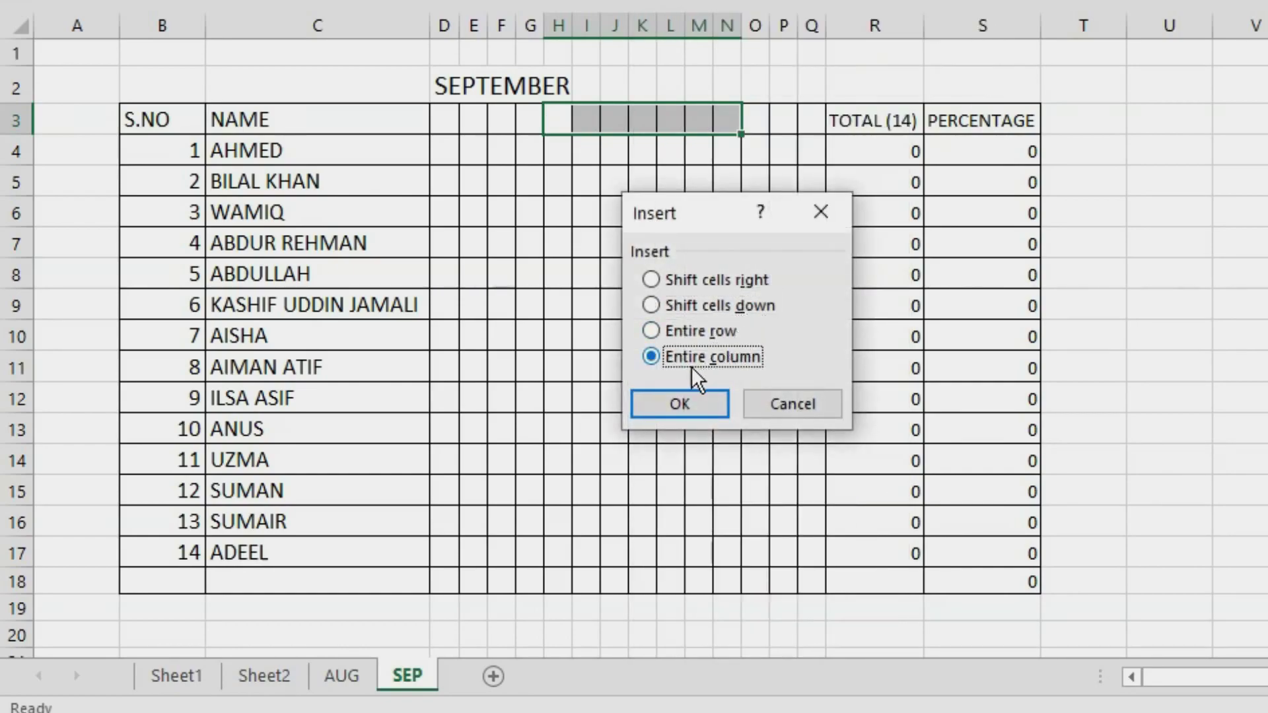
pyautogui.click(680, 399)
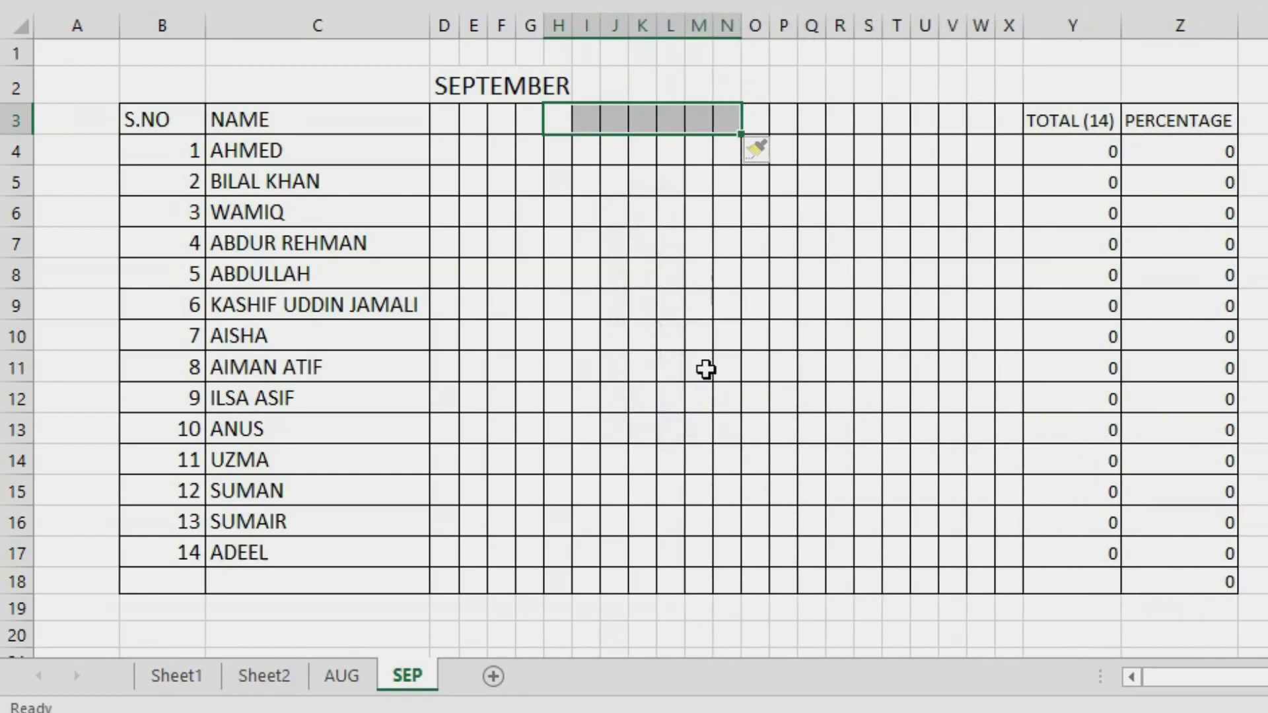
pyautogui.click(718, 210)
pyautogui.click(454, 120)
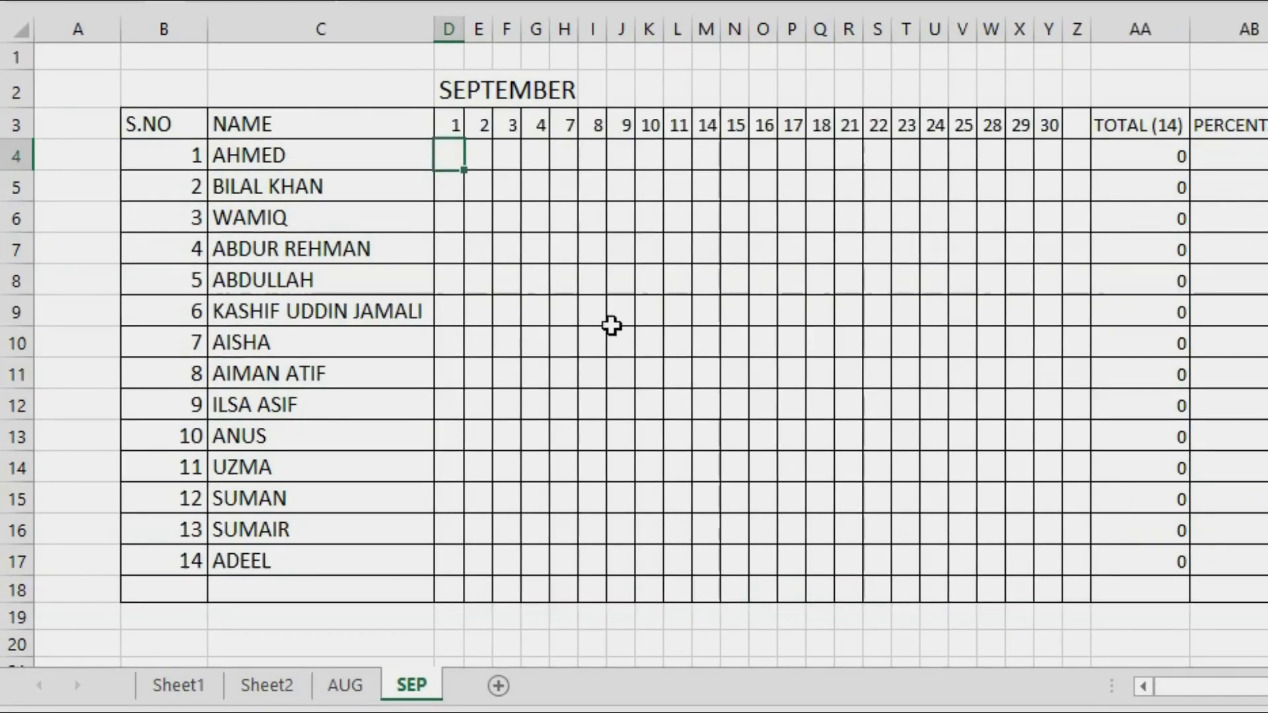
# Step: Enter the attendance marks P, P, A and P for September 1 in cells D4 to D7
pyautogui.write('P')
pyautogui.press('Return')
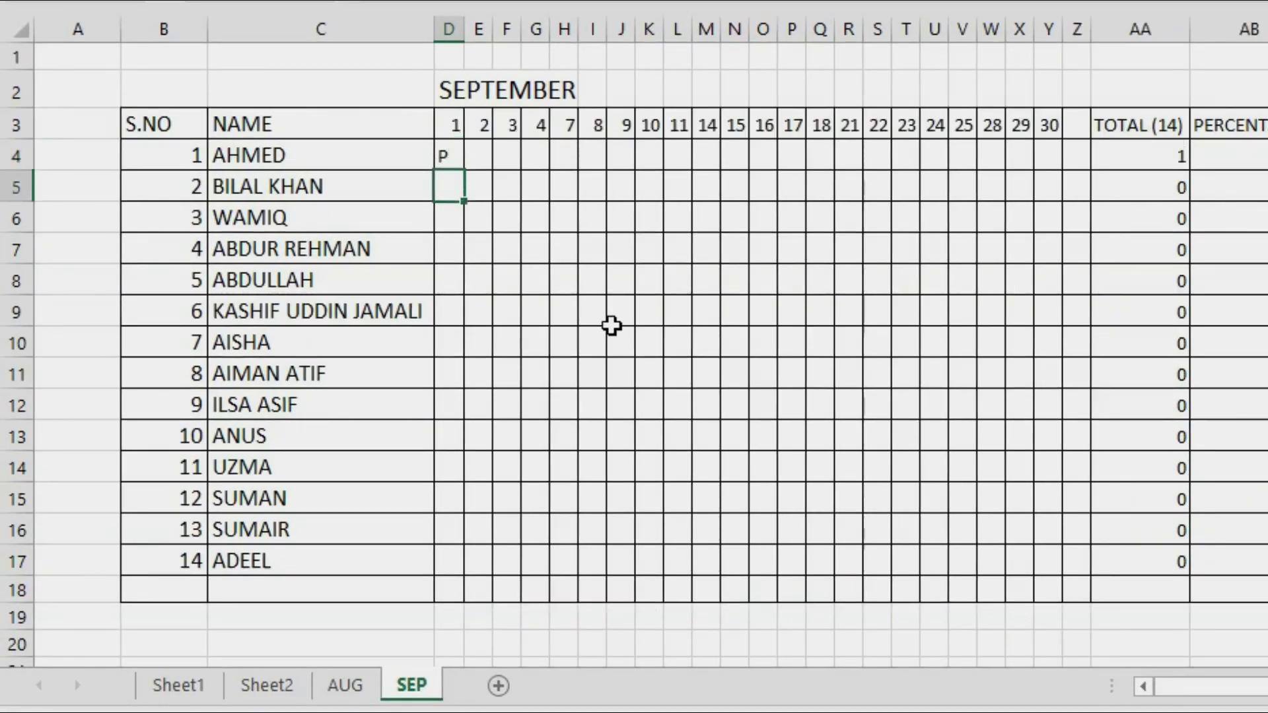
pyautogui.write('P')
pyautogui.press('Return')
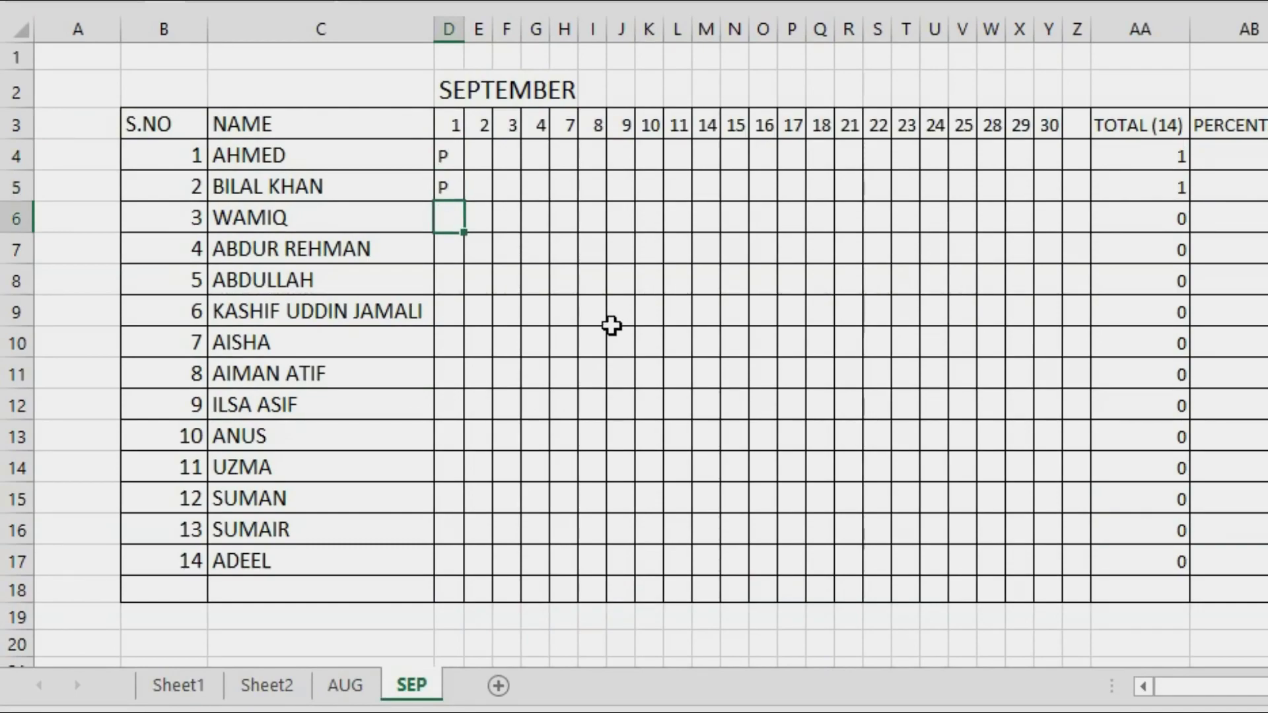
pyautogui.write('A')
pyautogui.press('Return')
pyautogui.write('P')
pyautogui.press('Return')
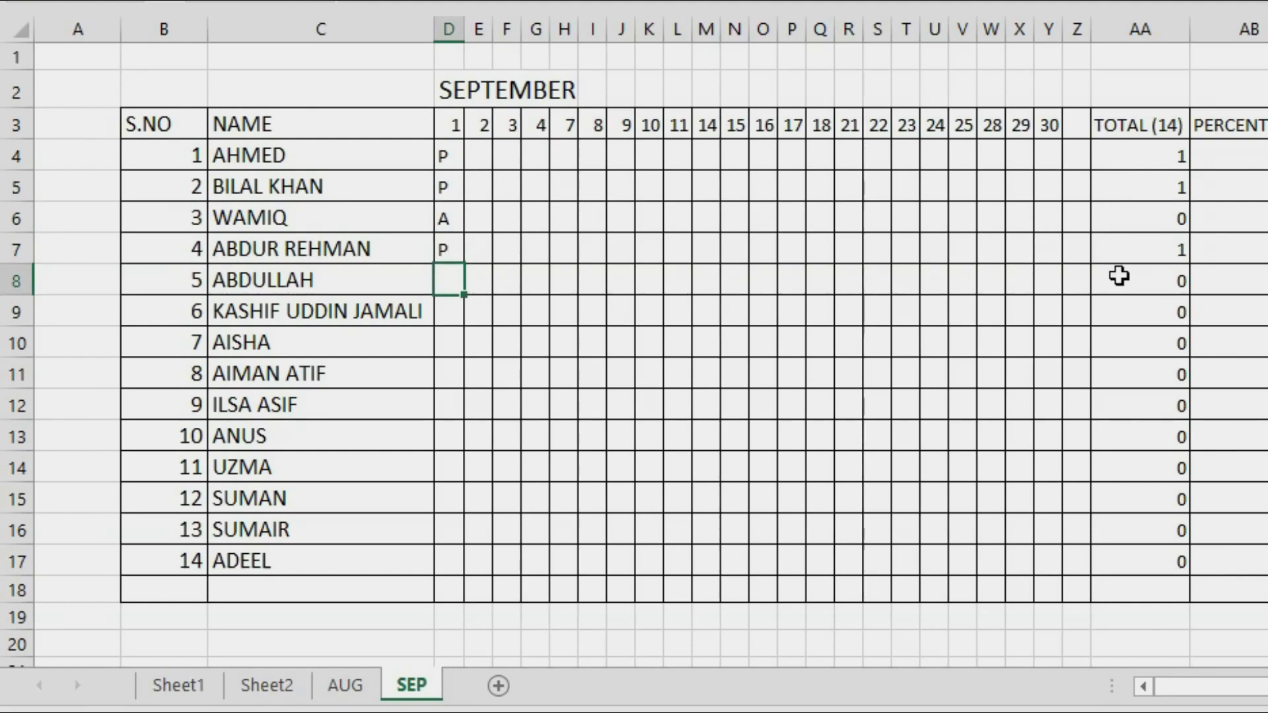
# Step: Copy the attendance marks in D4:Q17 from the AUG sheet and paste them into the SEP sheet starting at D4
pyautogui.click(347, 689)
pyautogui.click(527, 433)
pyautogui.moveTo(382, 162); pyautogui.dragTo(691, 467)
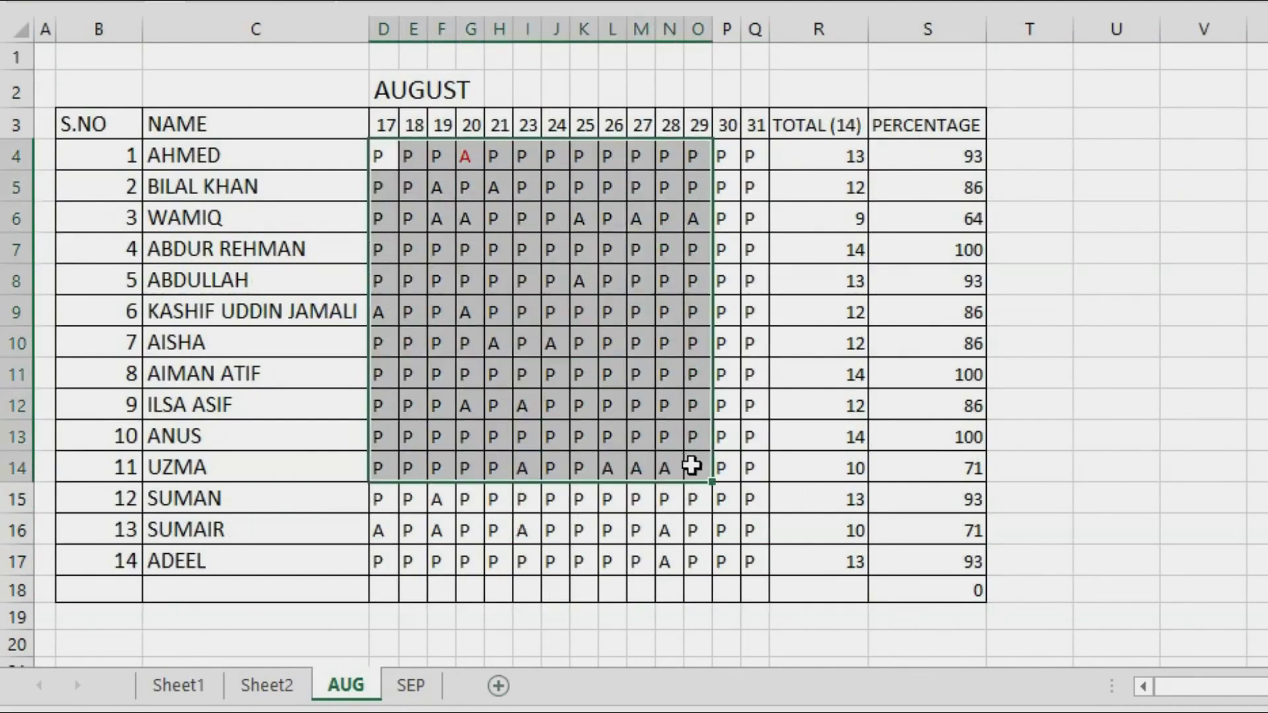
pyautogui.rightClick(618, 357)
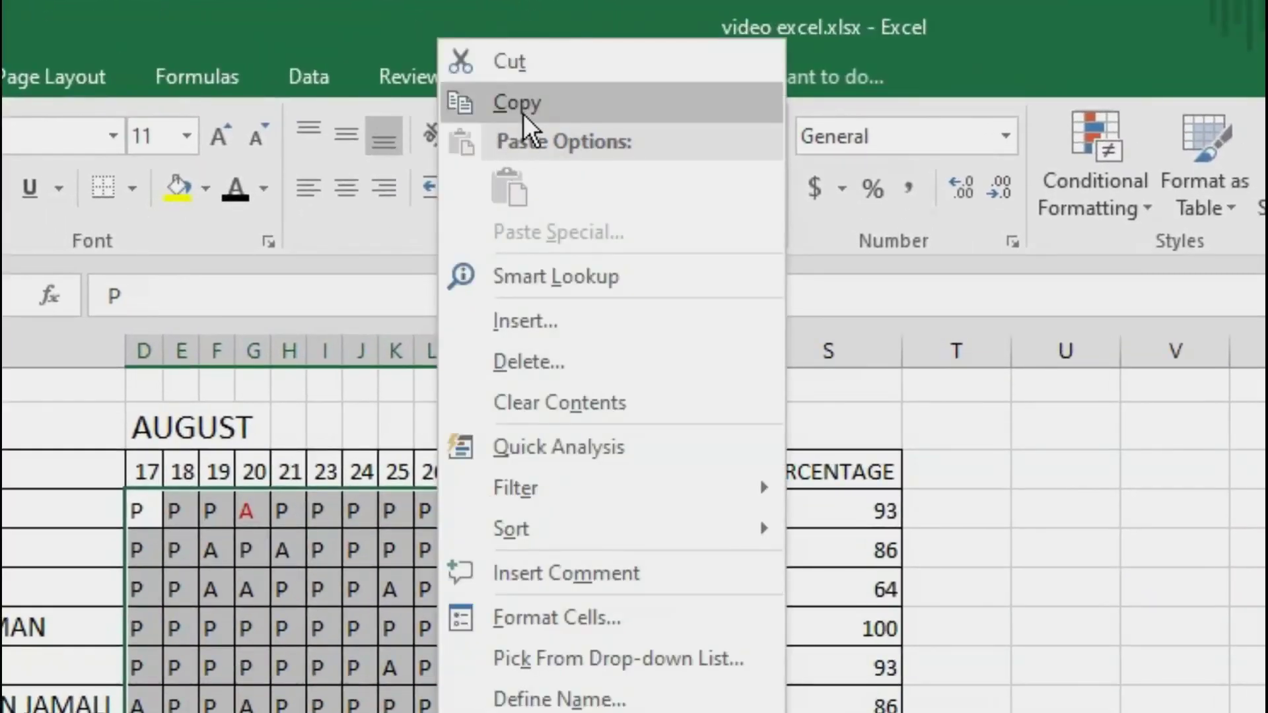
pyautogui.click(522, 106)
pyautogui.click(437, 687)
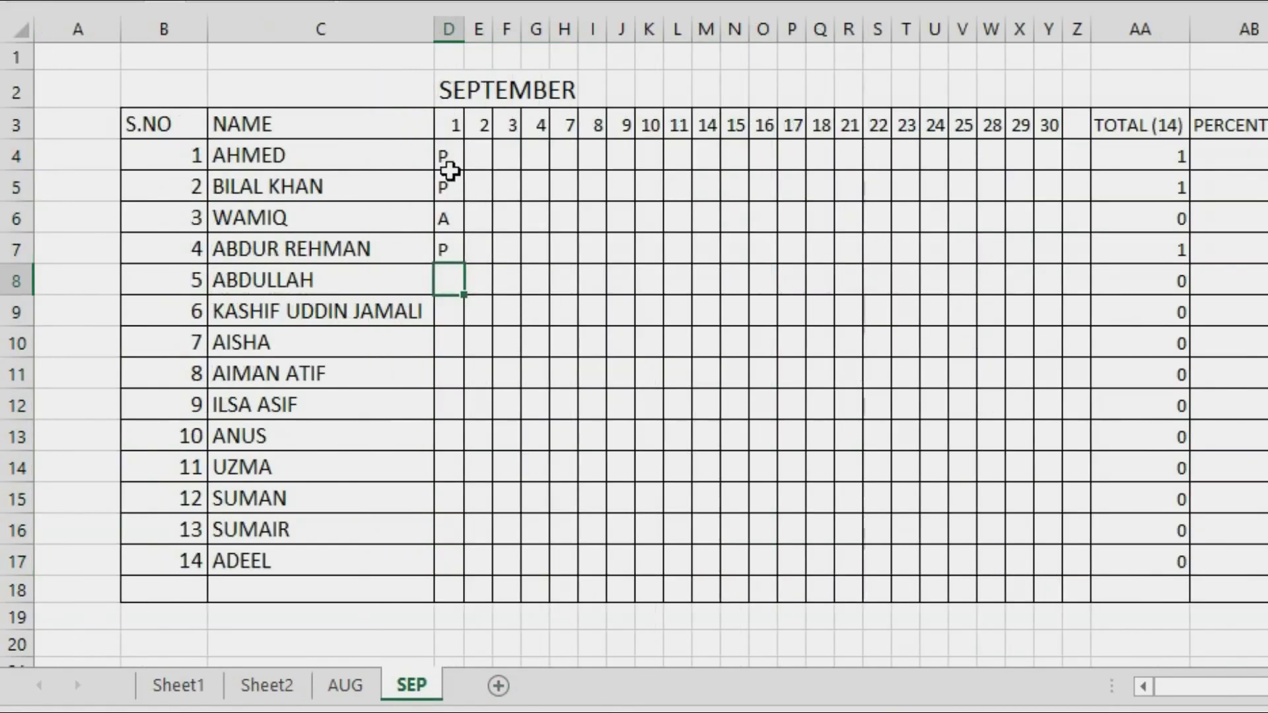
pyautogui.moveTo(447, 156); pyautogui.dragTo(1044, 546)
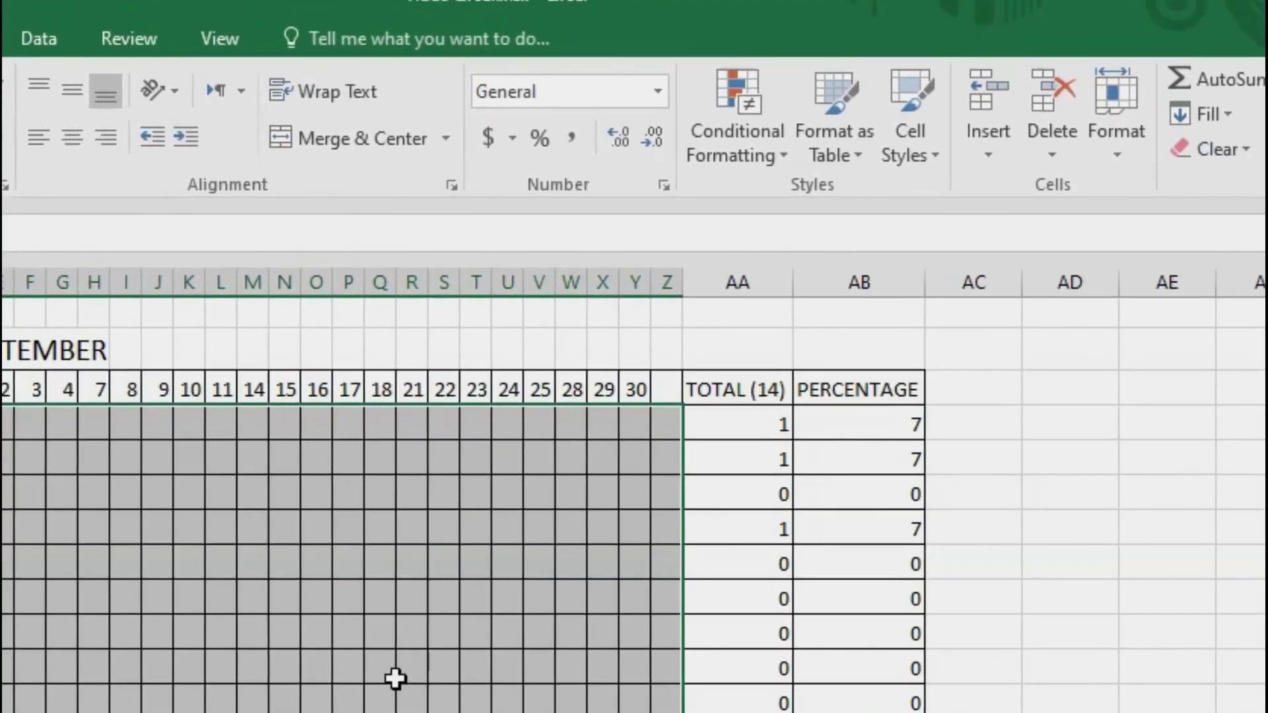
pyautogui.rightClick(589, 555)
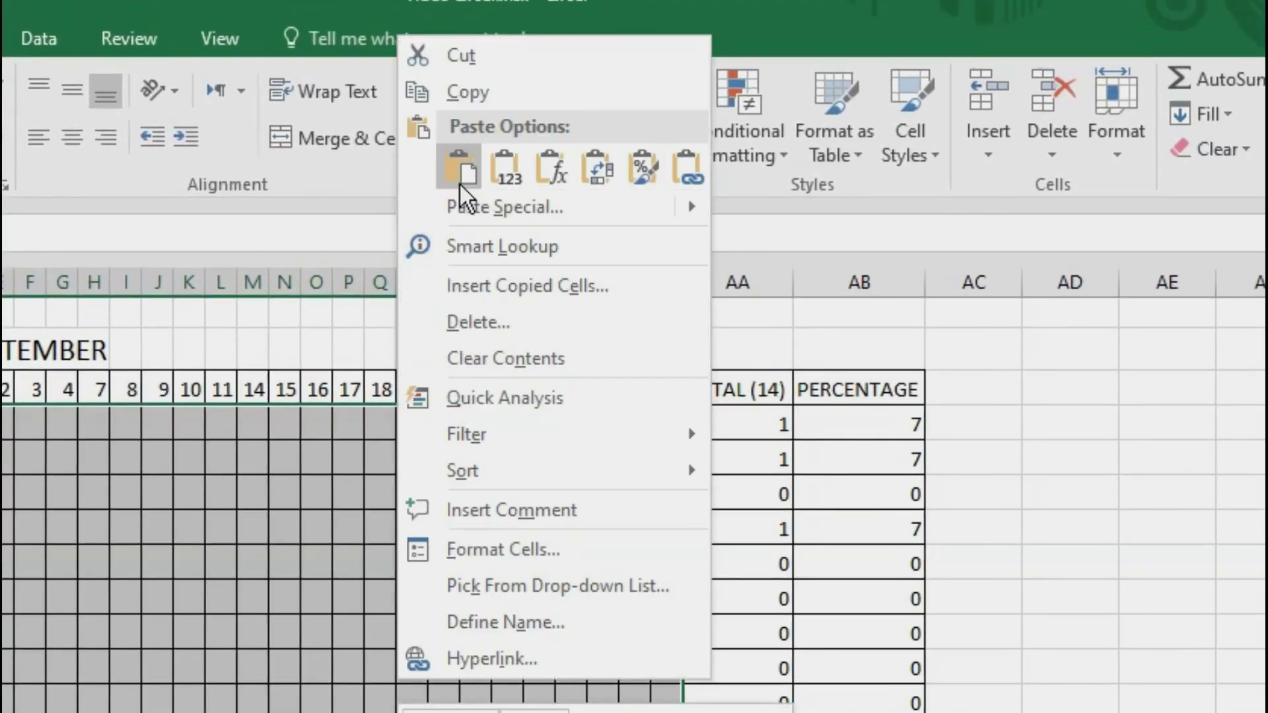
pyautogui.click(653, 58)
# Step: Copy the marks in L4:Q17 and paste them at R4 to fill September 21 to 28, and end the copy mode
pyautogui.moveTo(692, 157); pyautogui.dragTo(836, 566)
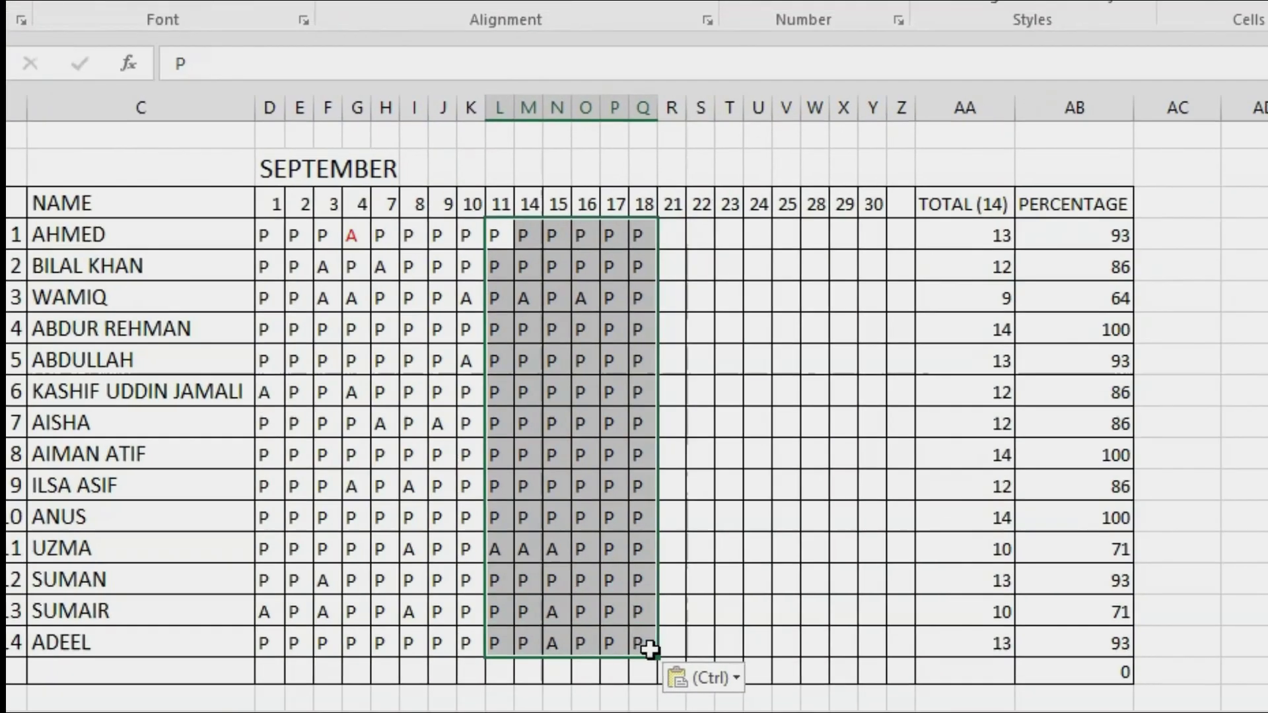
pyautogui.rightClick(212, 660)
pyautogui.click(265, 184)
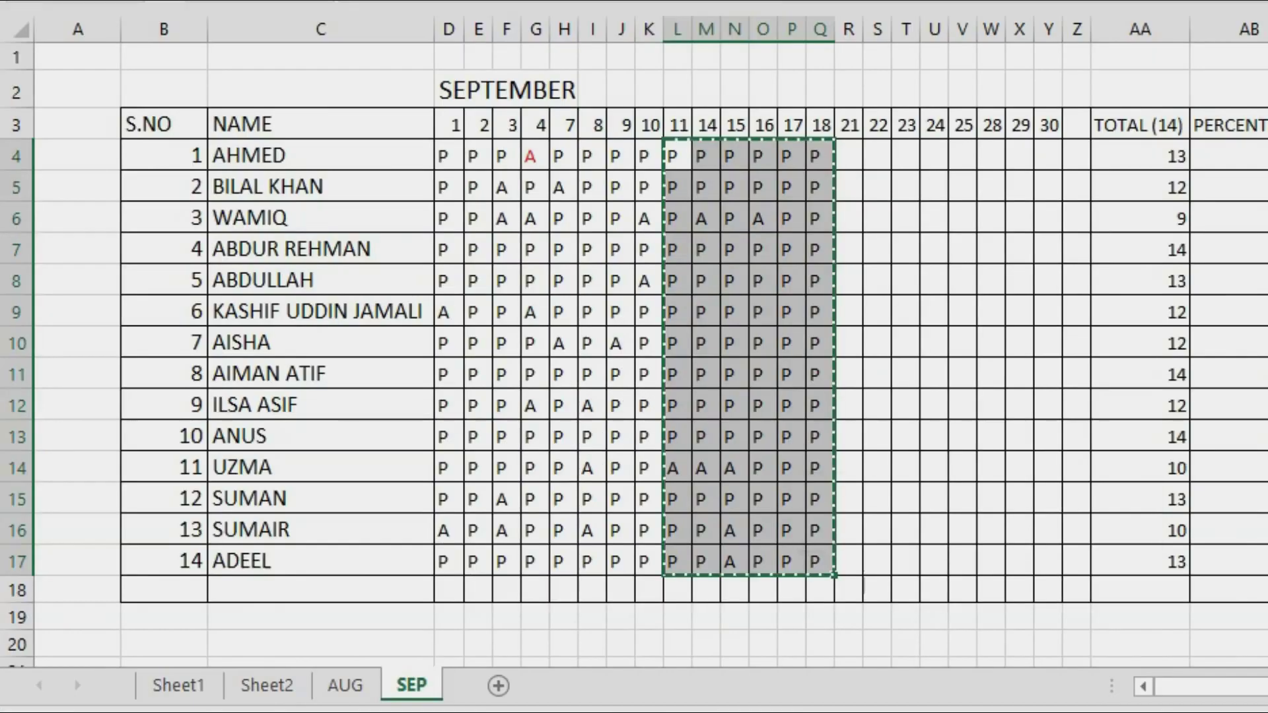
pyautogui.click(862, 167)
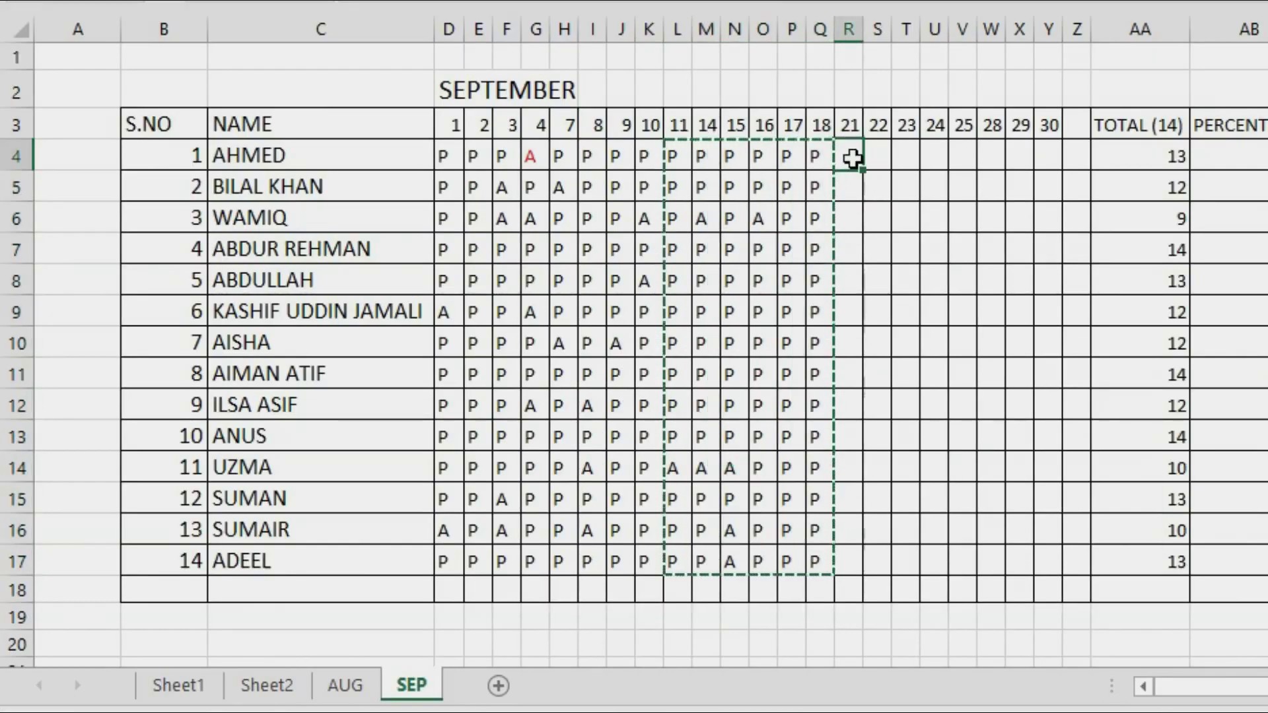
pyautogui.rightClick(852, 158)
pyautogui.click(909, 266)
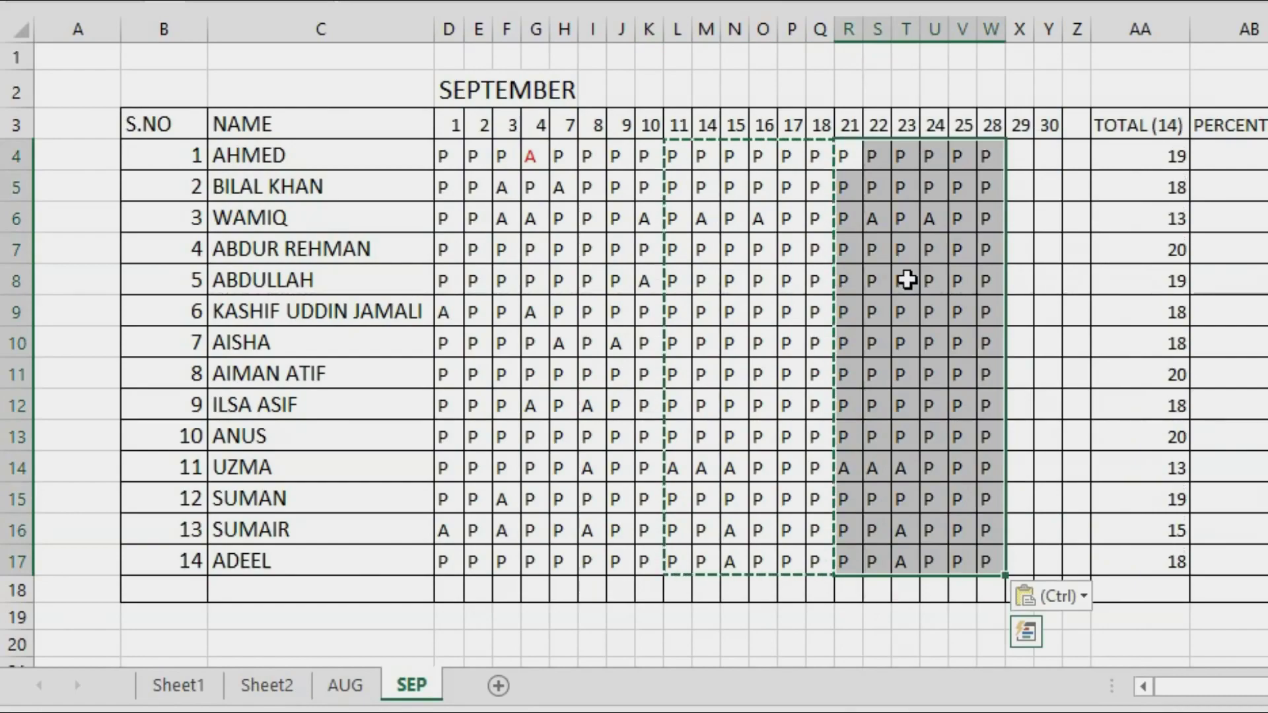
pyautogui.click(1044, 358)
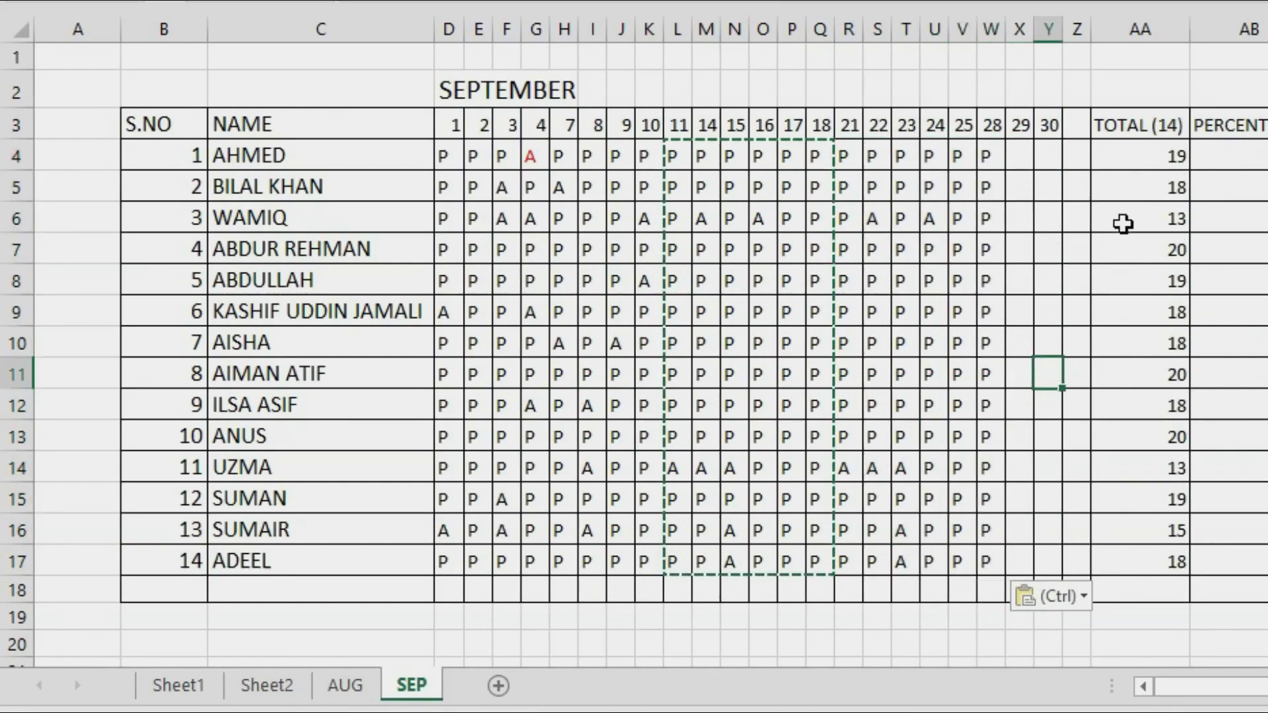
pyautogui.click(791, 189)
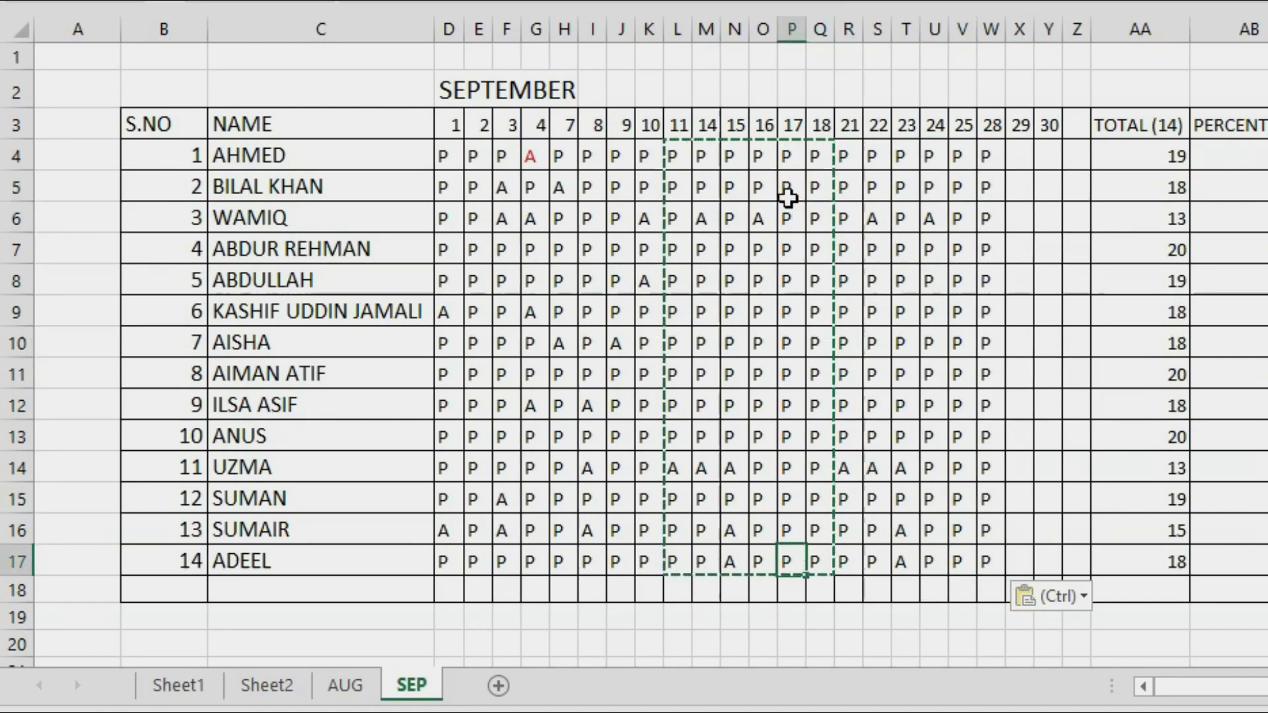
pyautogui.doubleClick(789, 190)
pyautogui.click(989, 246)
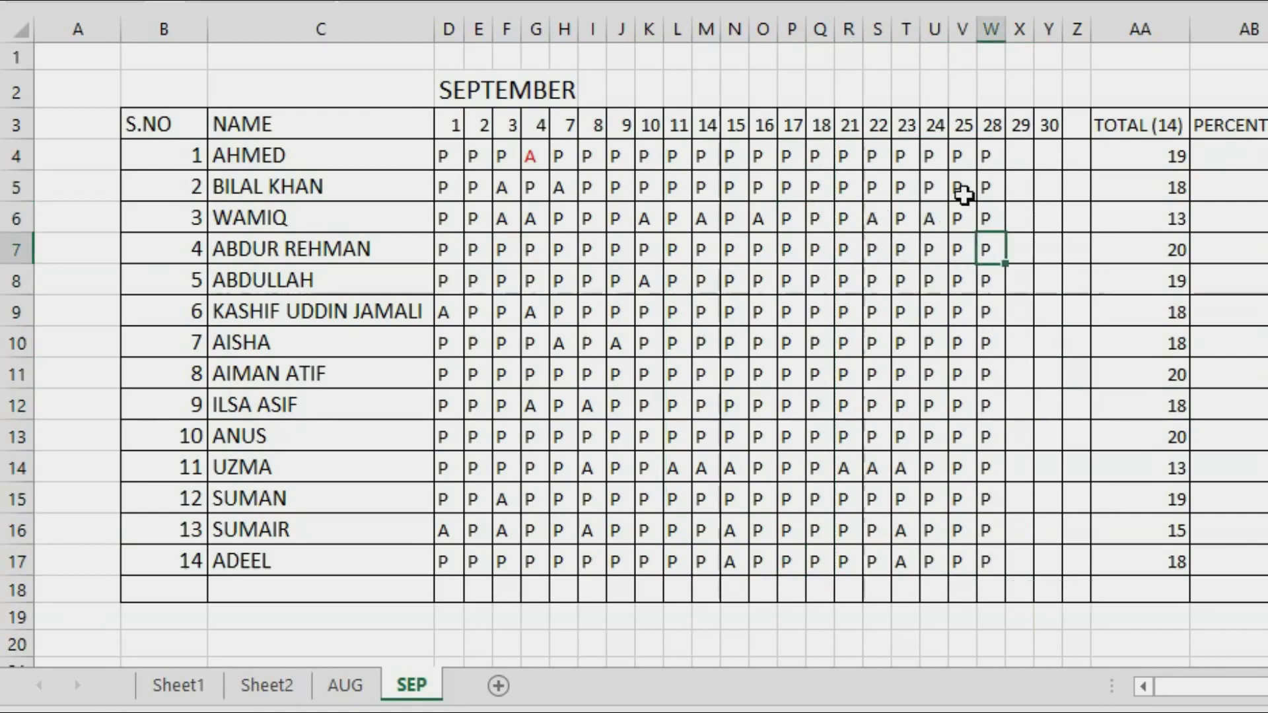
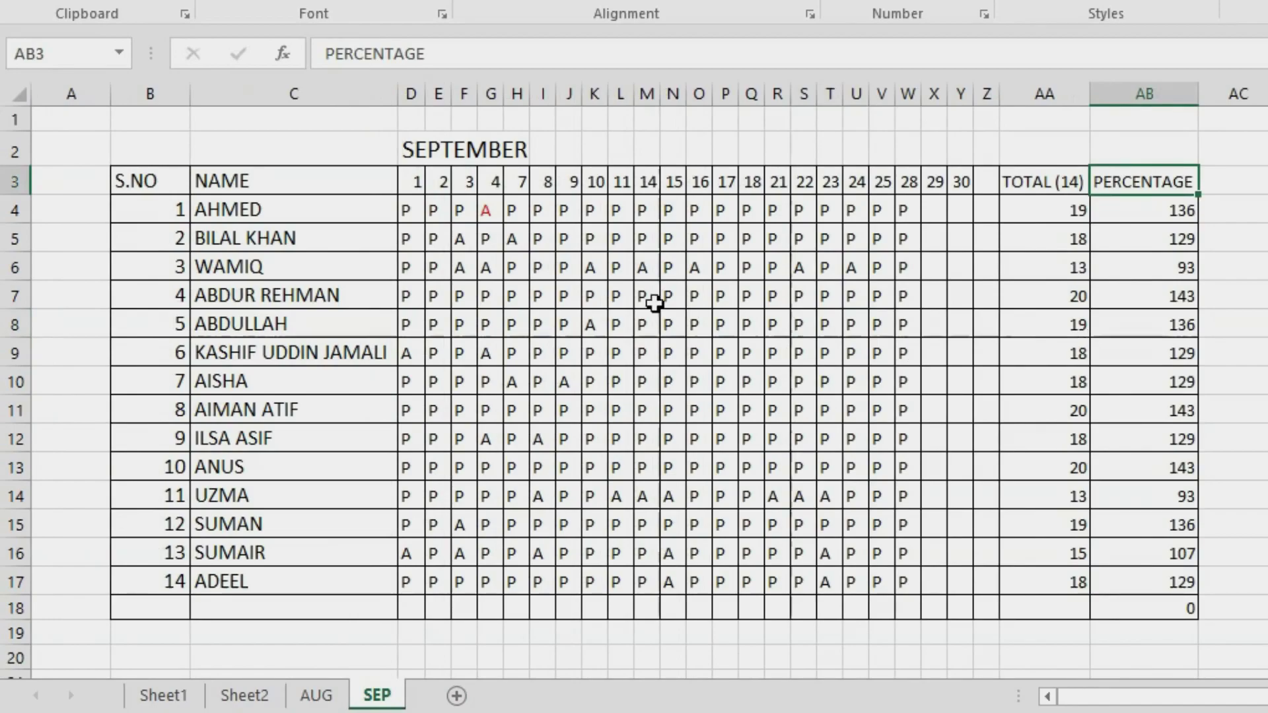
# Step: Check the September date range D3:W3 and change the total heading in AA3 to TOTAL (20)
pyautogui.click(407, 192)
pyautogui.click(909, 181)
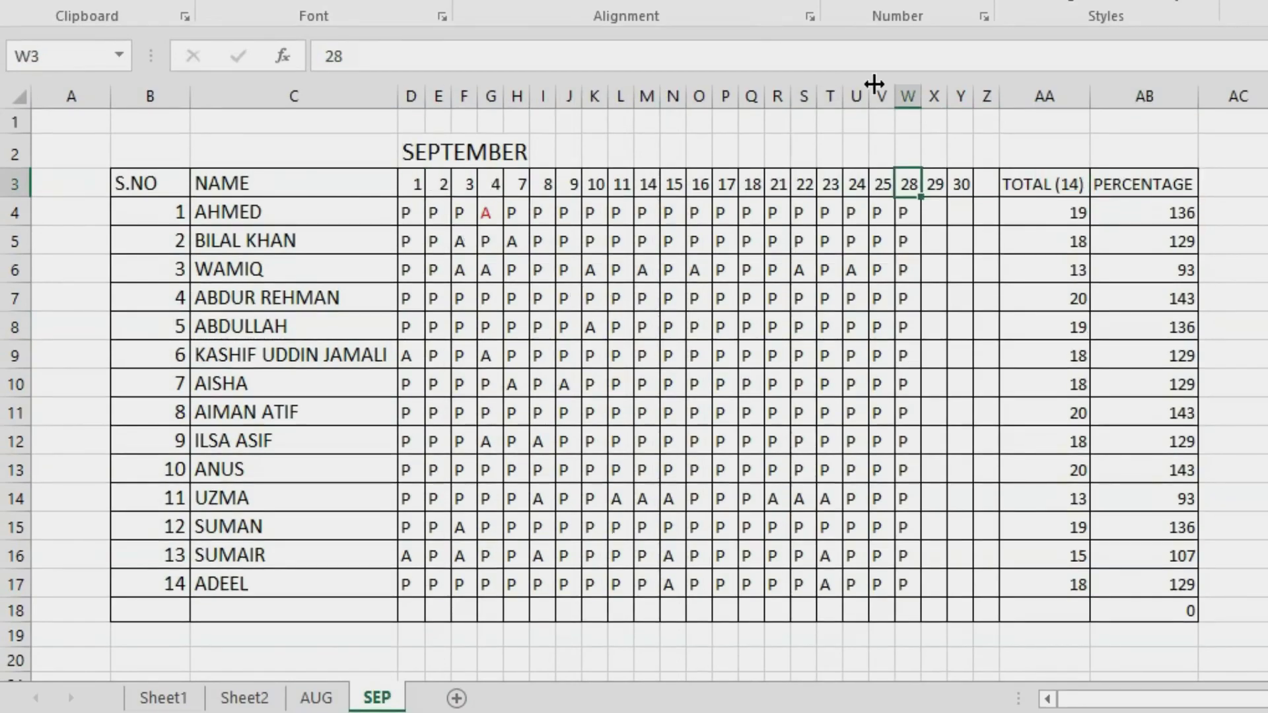
pyautogui.click(1064, 183)
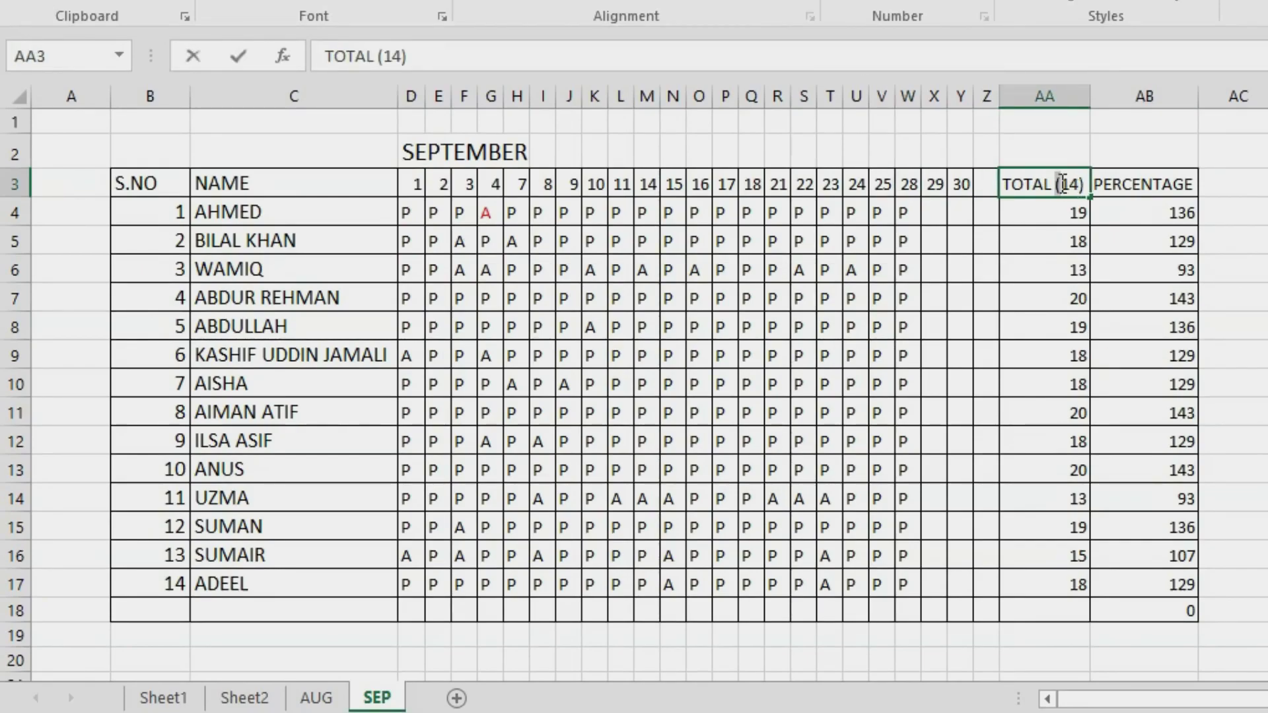
pyautogui.moveTo(1064, 183); pyautogui.dragTo(1071, 183)
pyautogui.click(1070, 183)
pyautogui.press('Delete')
pyautogui.write('20')
pyautogui.click(1024, 213)
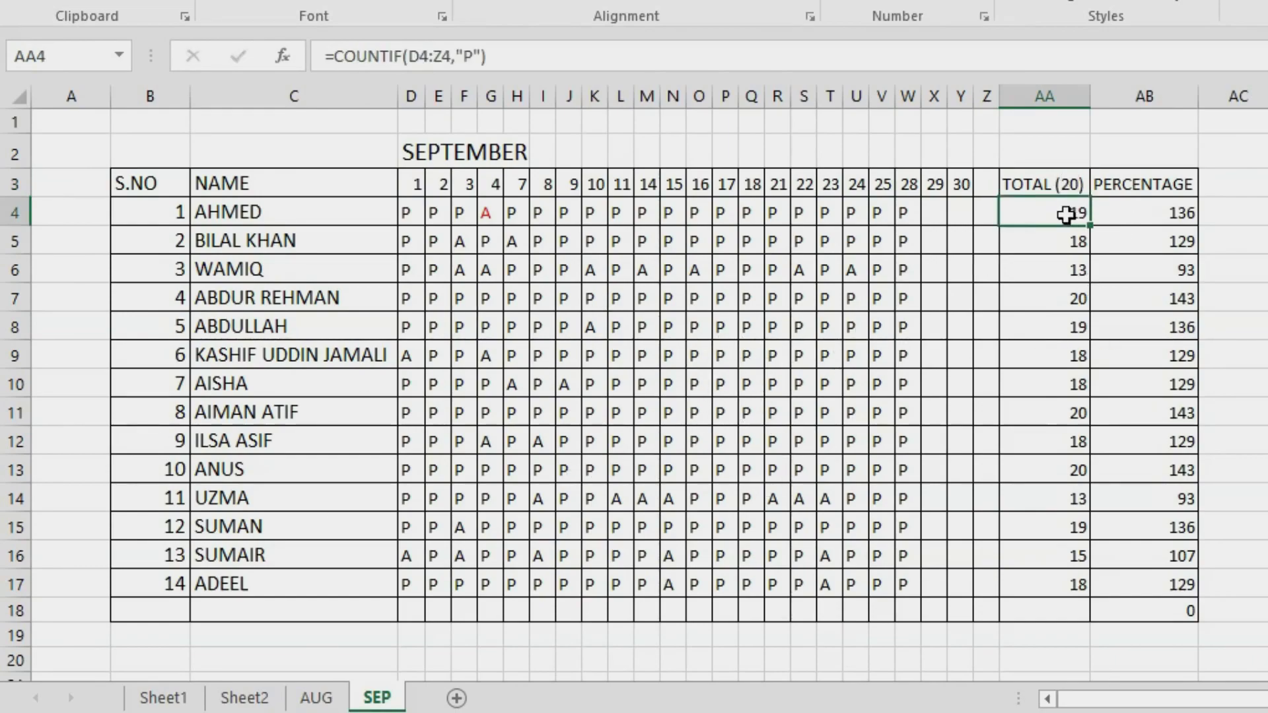
# Step: Add up the August and September class days in AA2 of the SEP sheet with the formula =14+20
pyautogui.click(1050, 156)
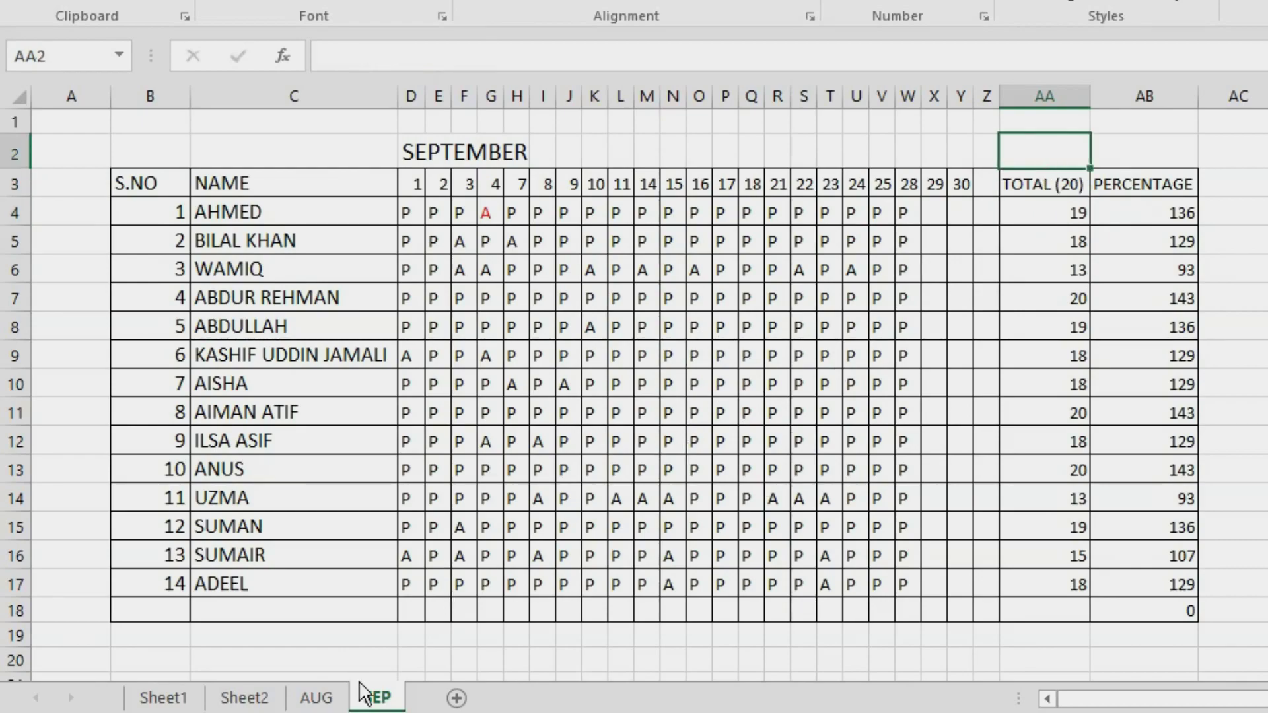
pyautogui.click(317, 697)
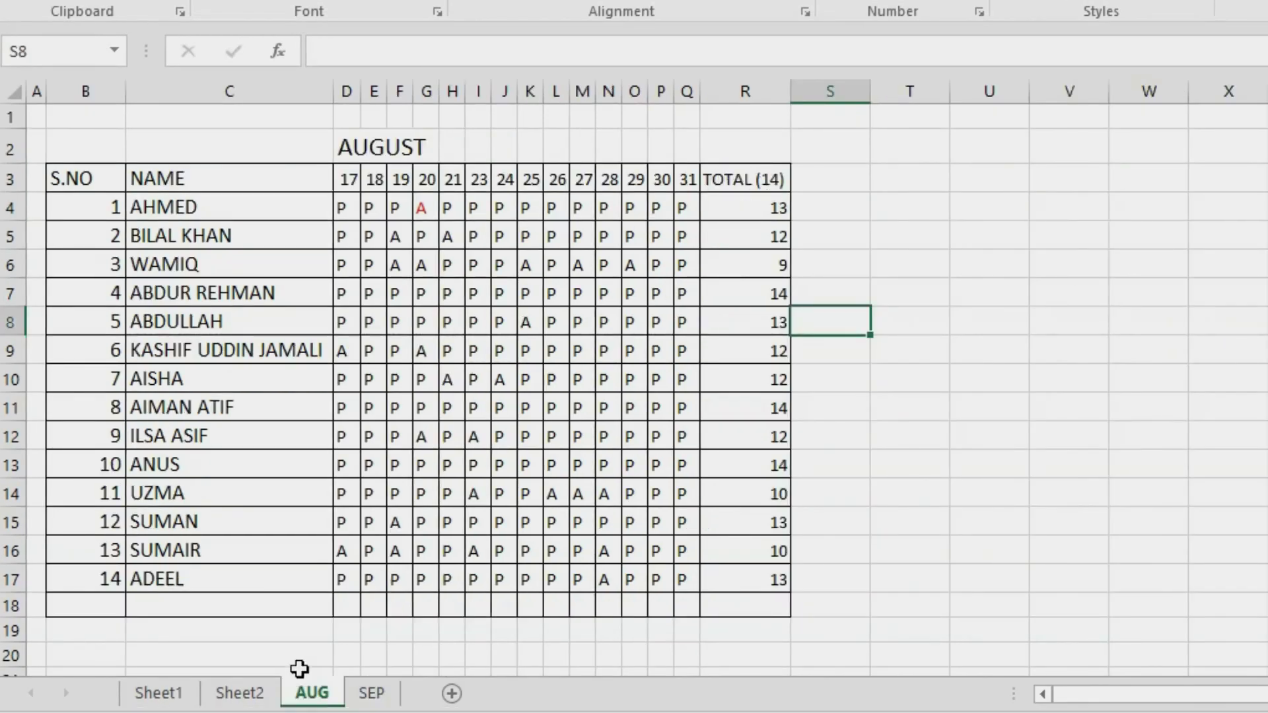
pyautogui.click(371, 694)
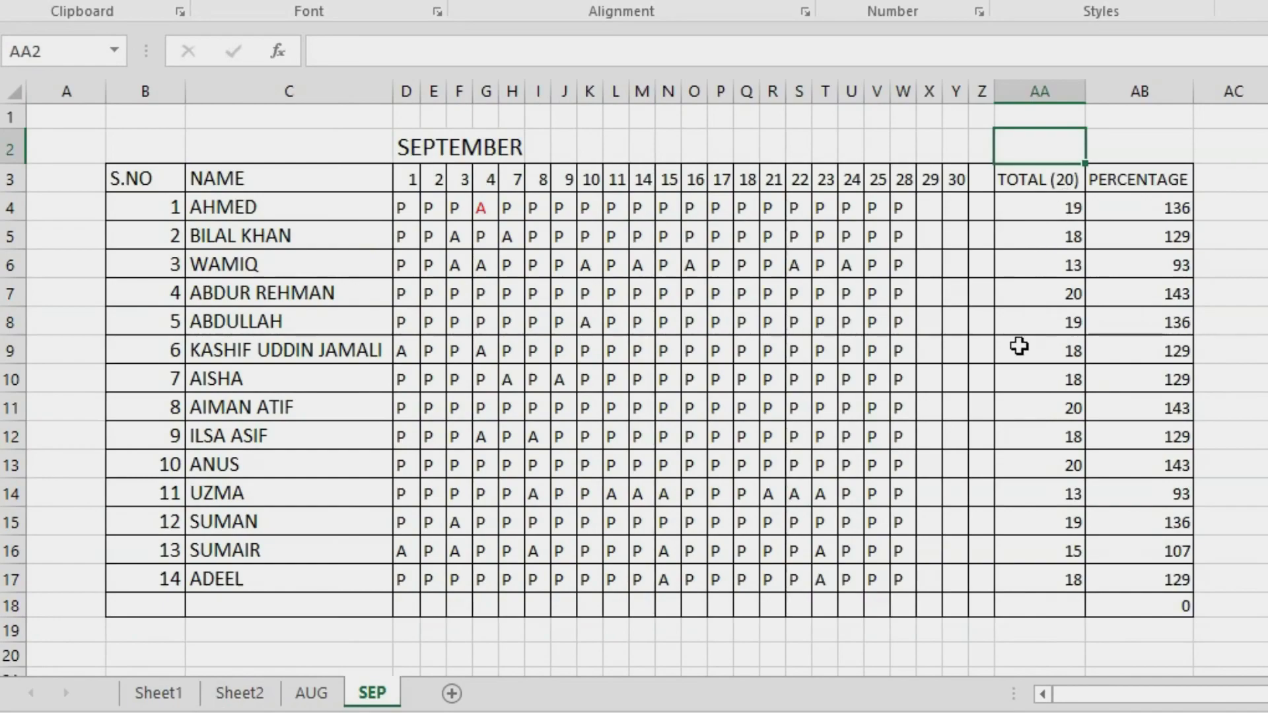
pyautogui.write('=')
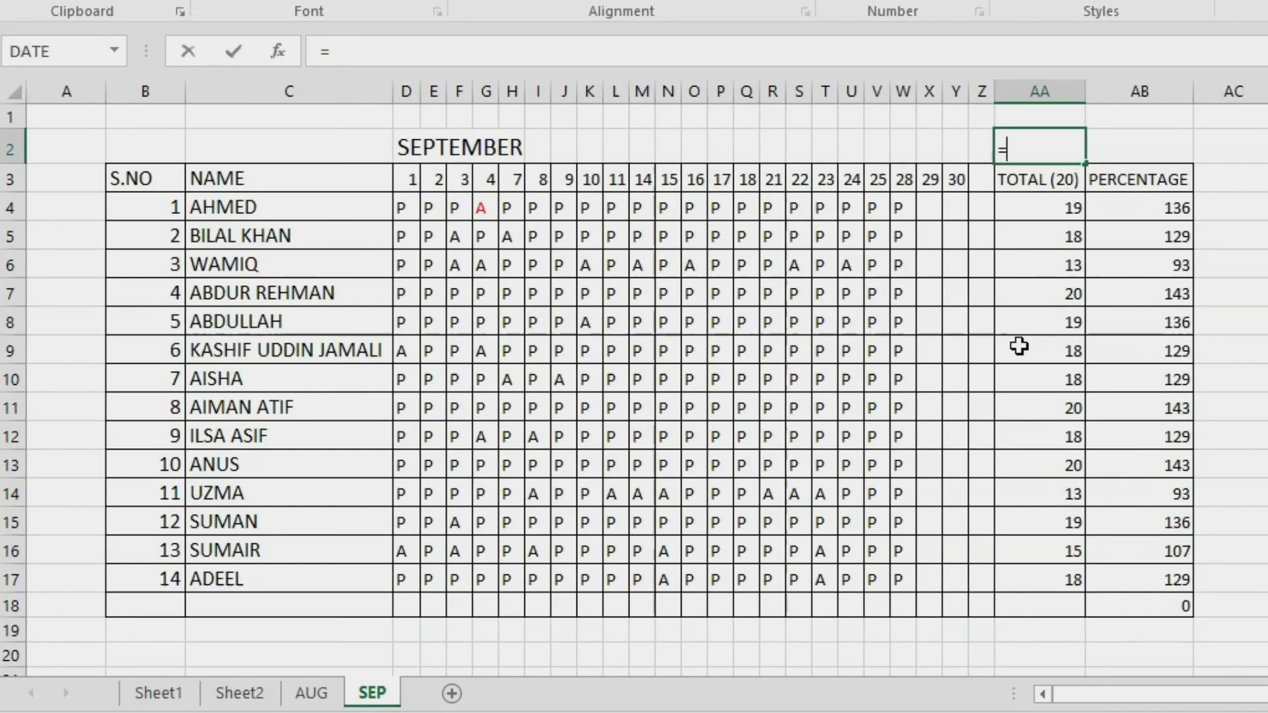
pyautogui.write('14+20')
pyautogui.press('Return')
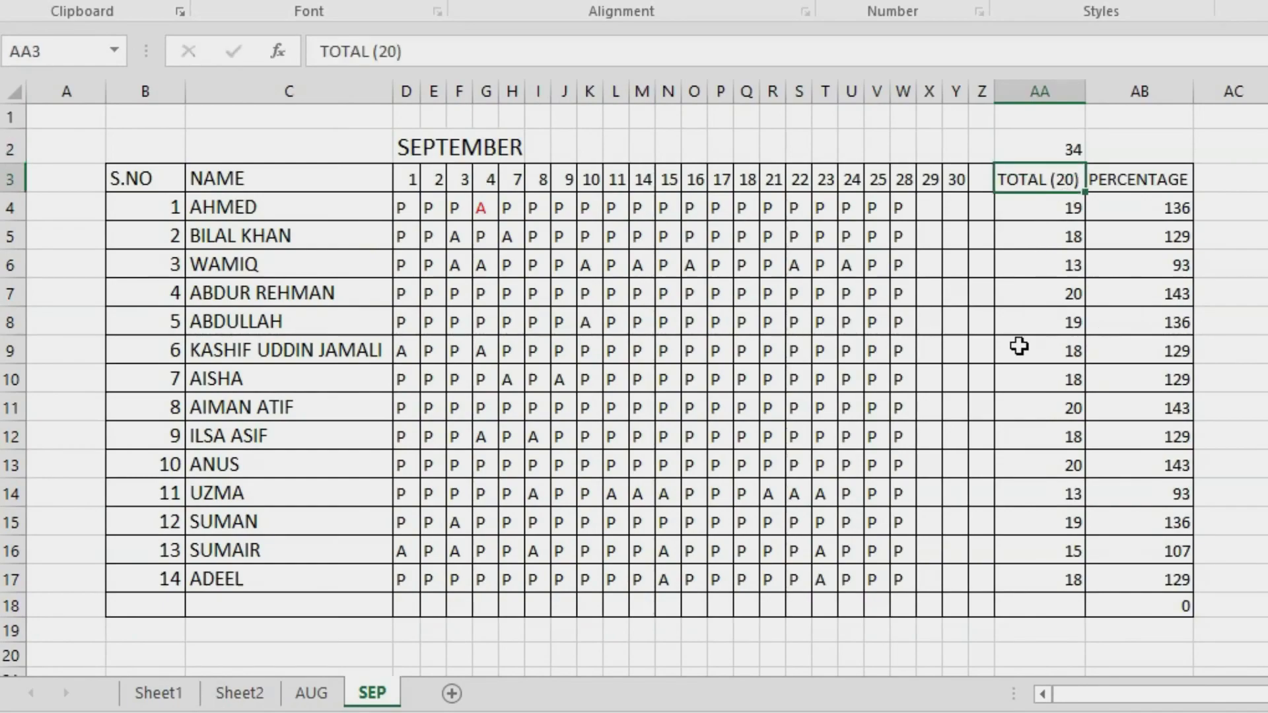
pyautogui.click(1050, 150)
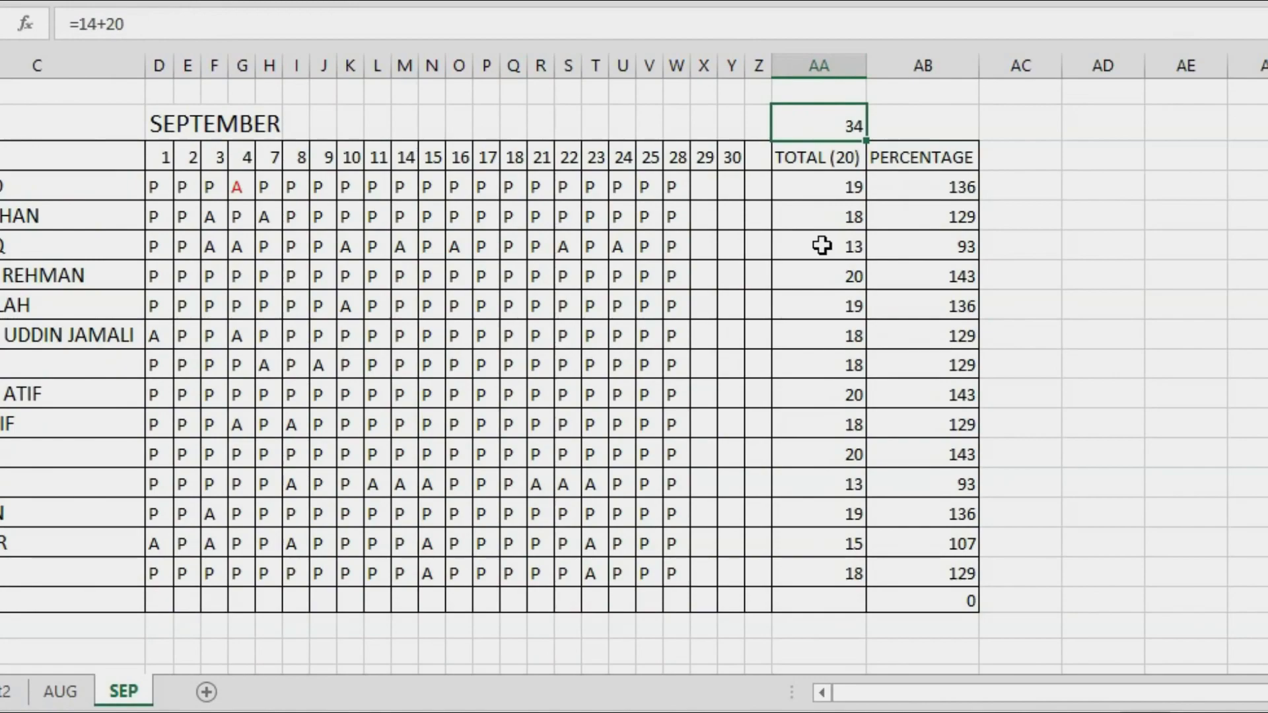
# Step: Insert an entire column before the PERCENTAGE column and enter the heading G. TOTAL in AB3
pyautogui.click(905, 183)
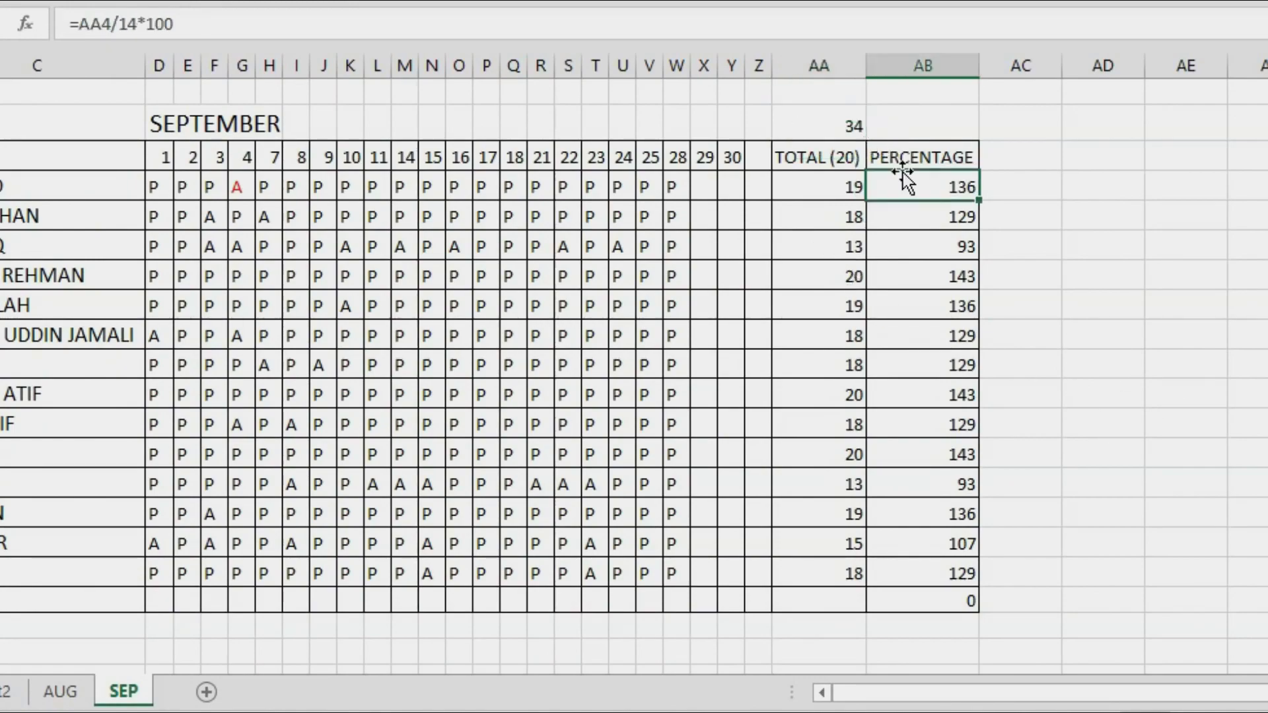
pyautogui.click(909, 164)
pyautogui.rightClick(907, 162)
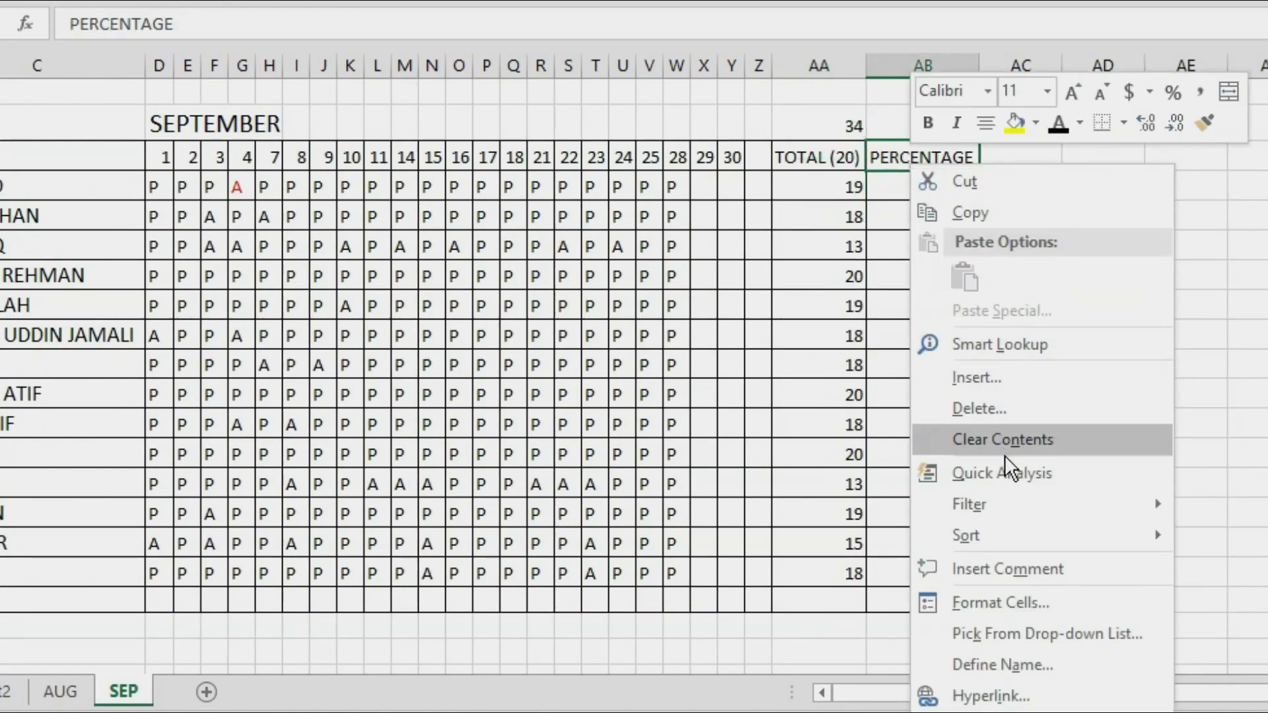
pyautogui.click(962, 380)
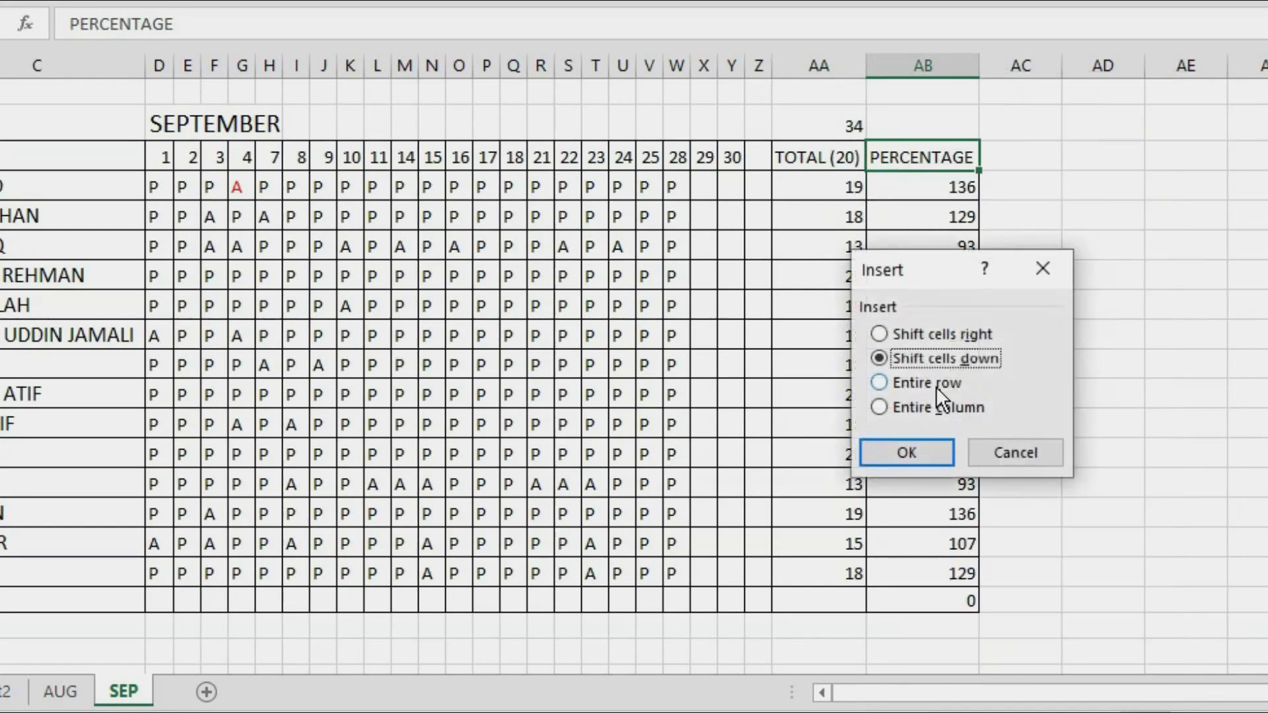
pyautogui.click(906, 406)
pyautogui.click(906, 454)
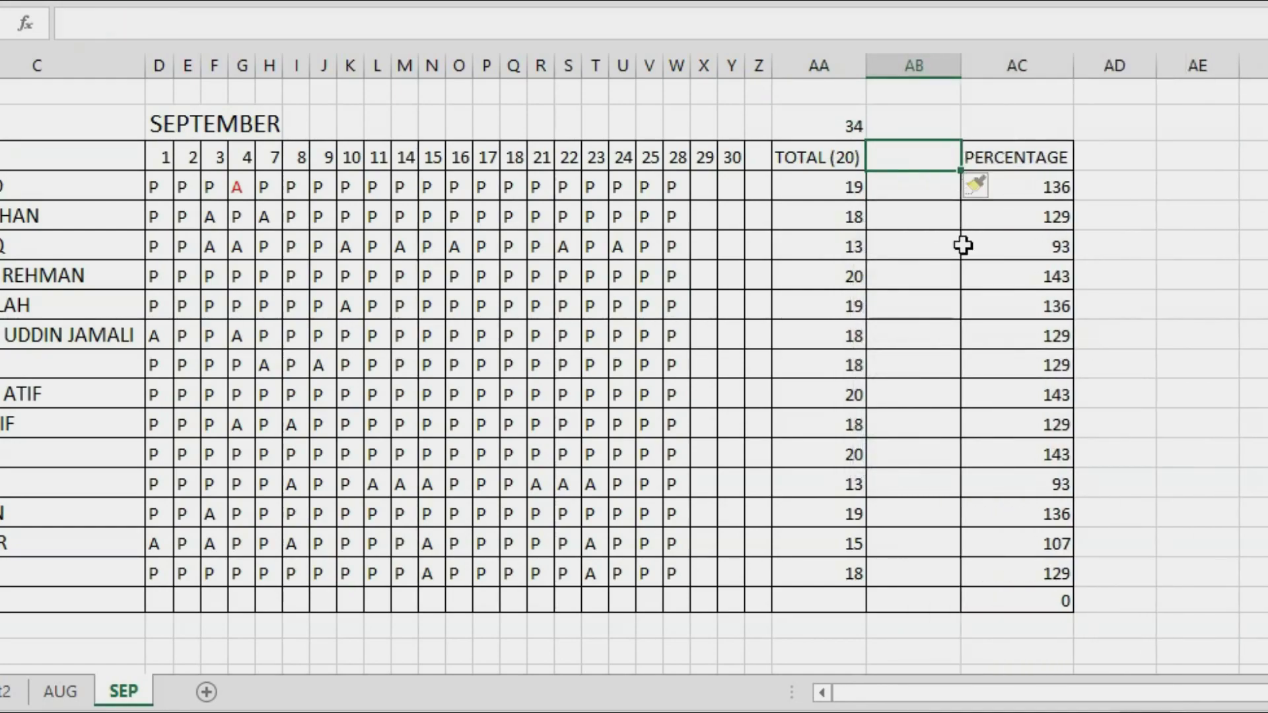
pyautogui.write('G.')
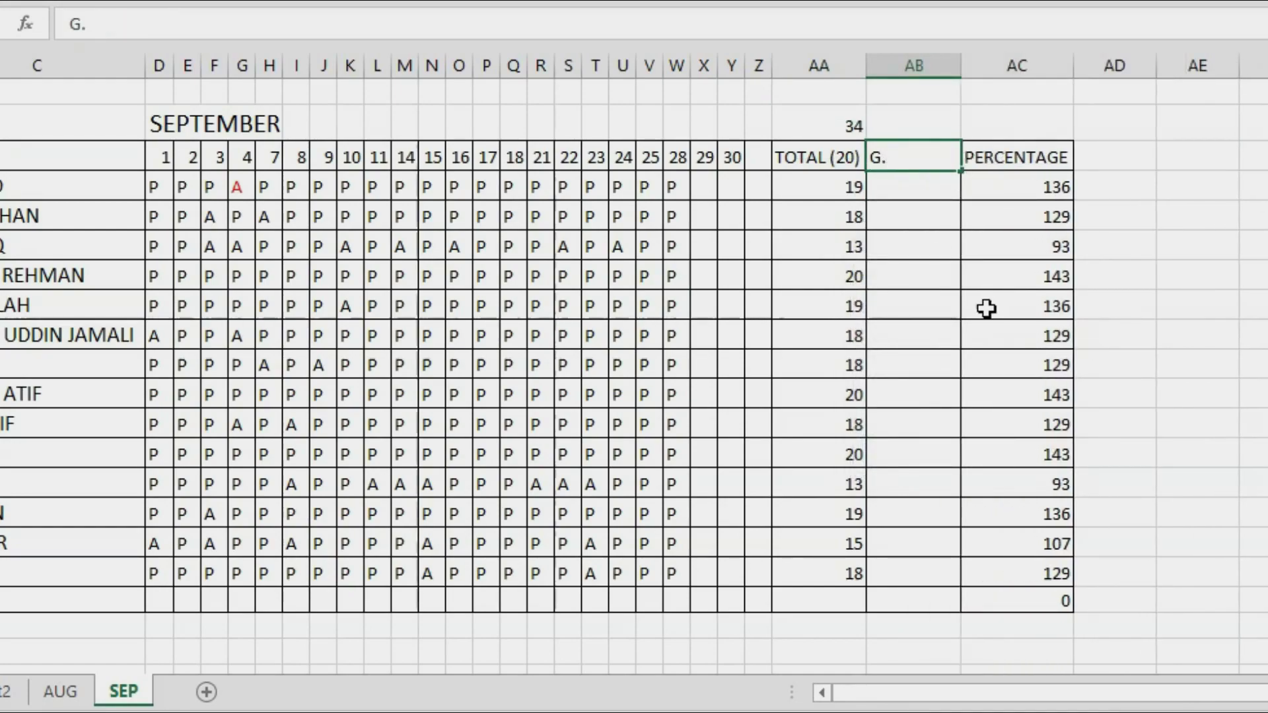
pyautogui.write(' TOTAL')
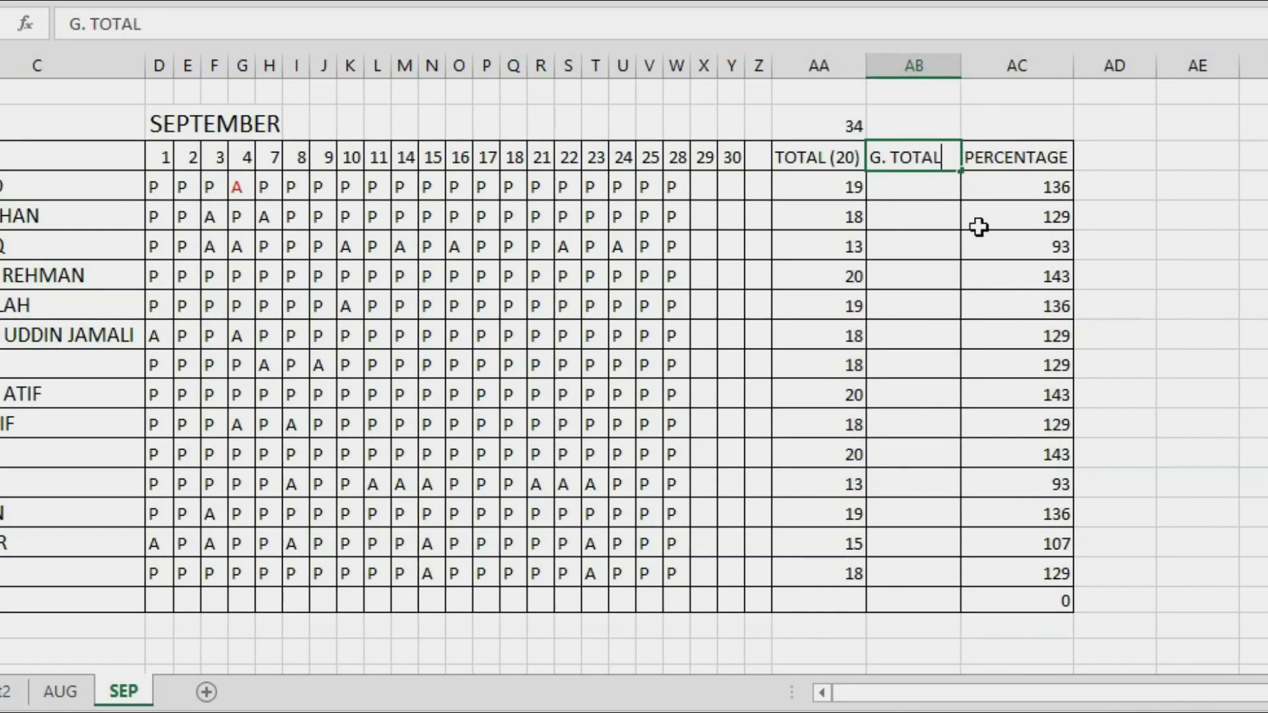
pyautogui.press('Return')
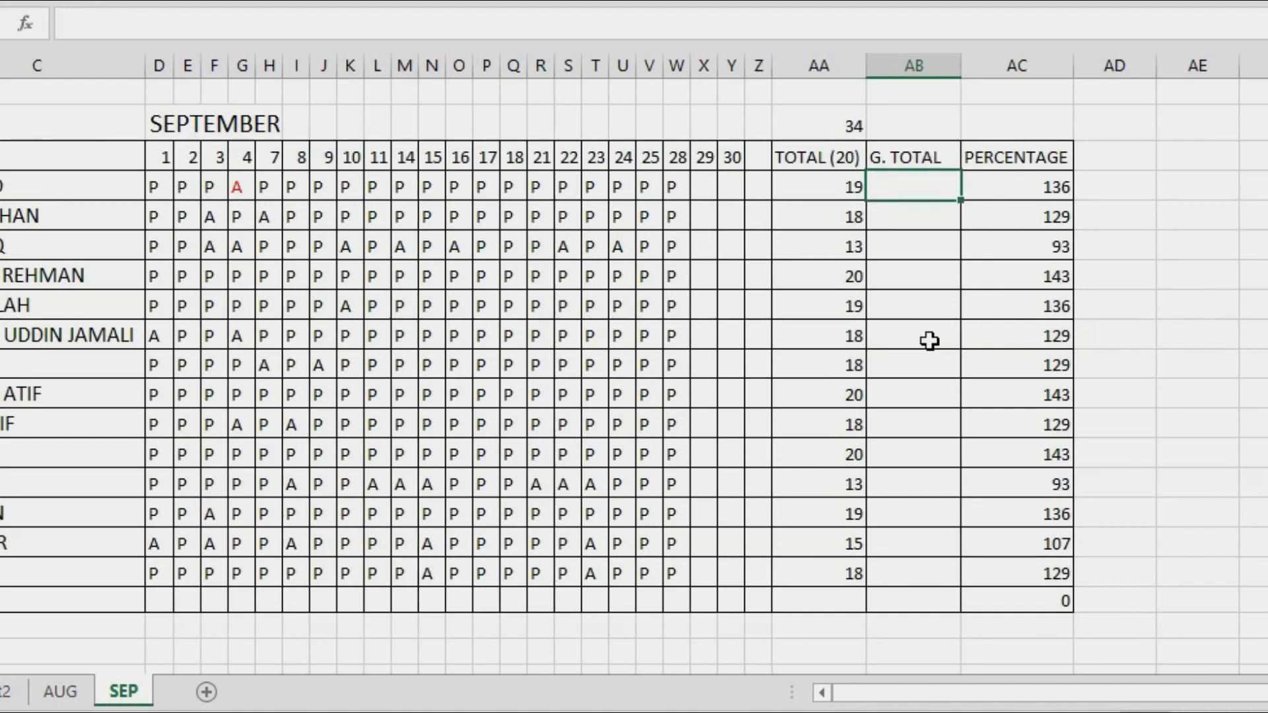
# Step: Add the August and September totals in AB4 with =SUM(AUG!R4+SEP!AA4) and fill the formula down to AB17
pyautogui.write('=S')
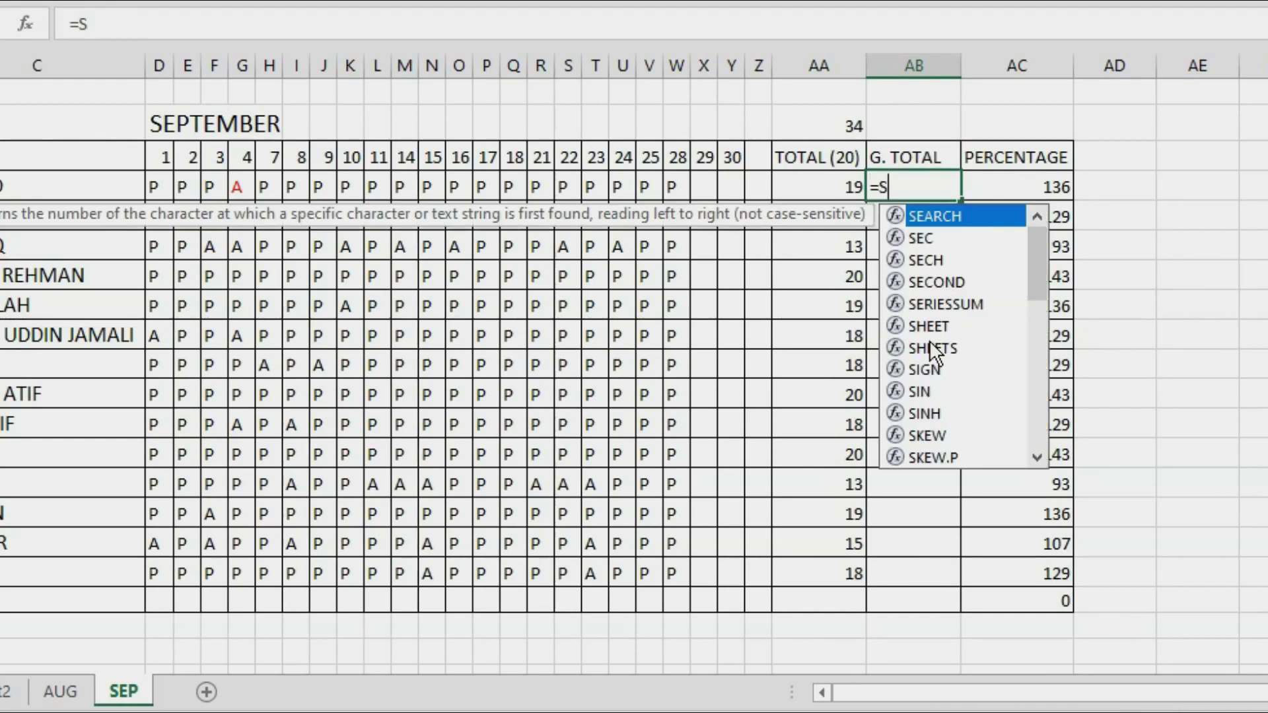
pyautogui.write('UM(')
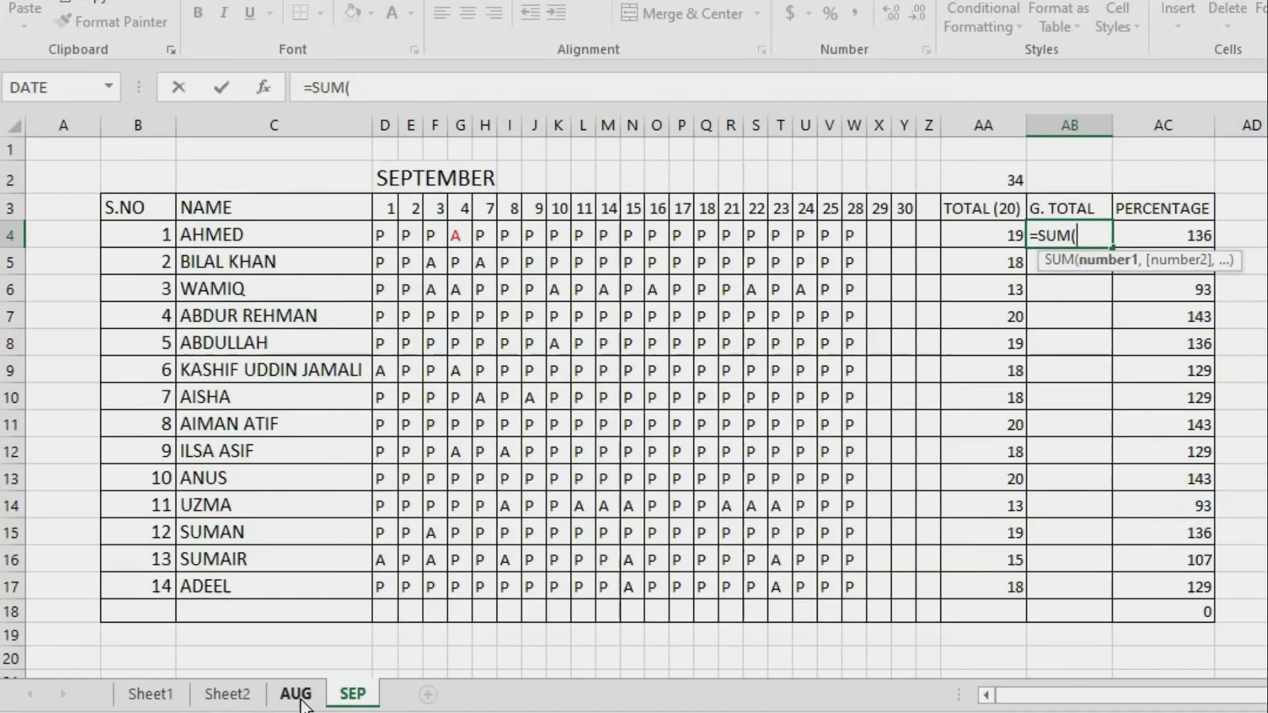
pyautogui.click(61, 692)
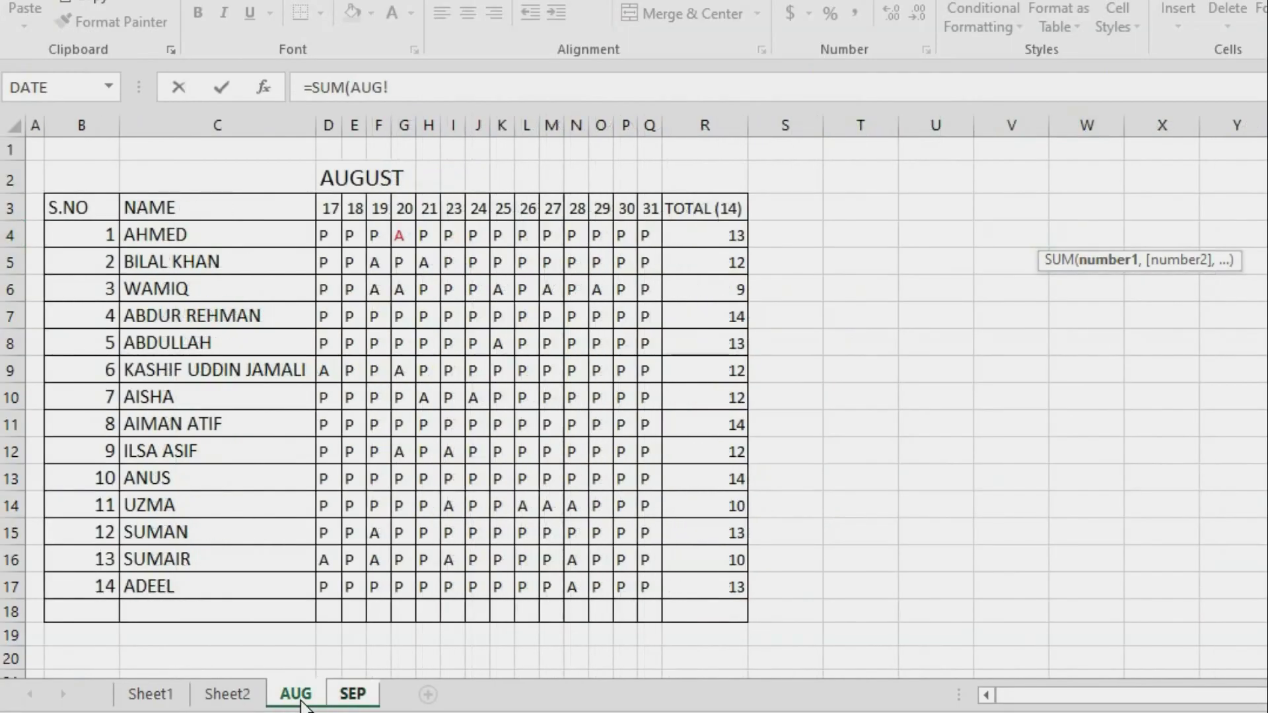
pyautogui.click(714, 236)
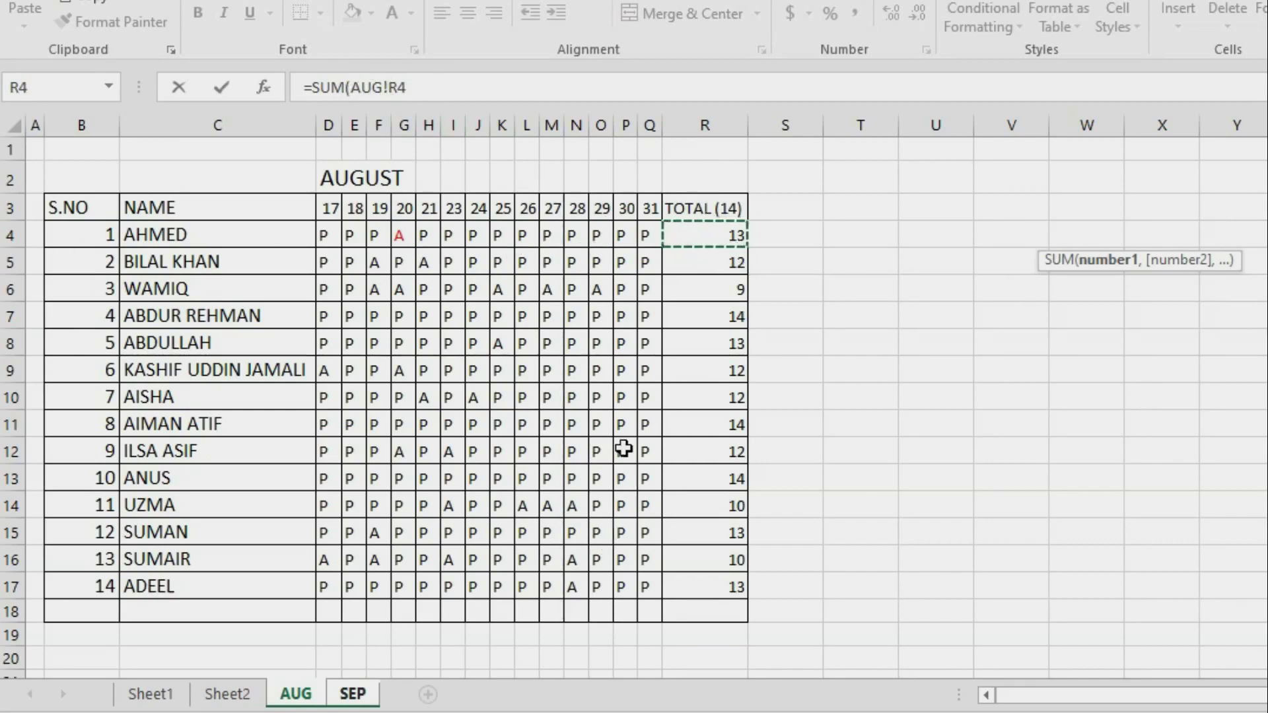
pyautogui.write('+')
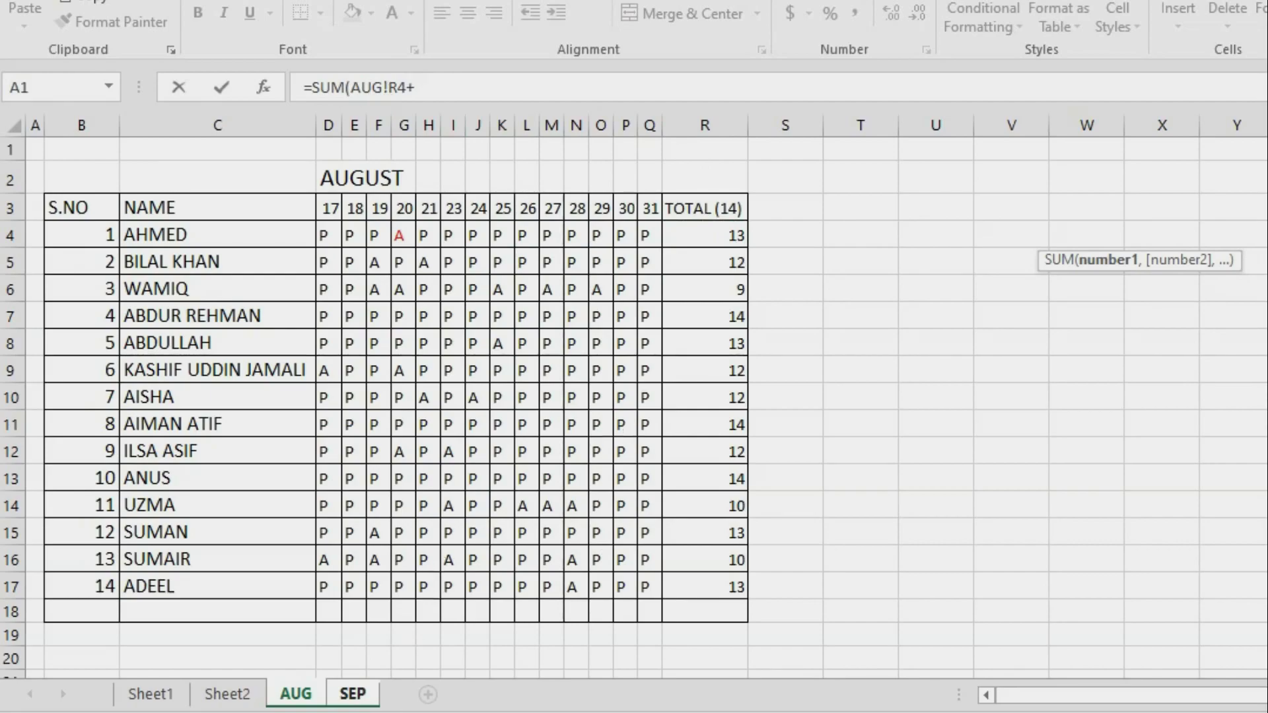
pyautogui.click(352, 694)
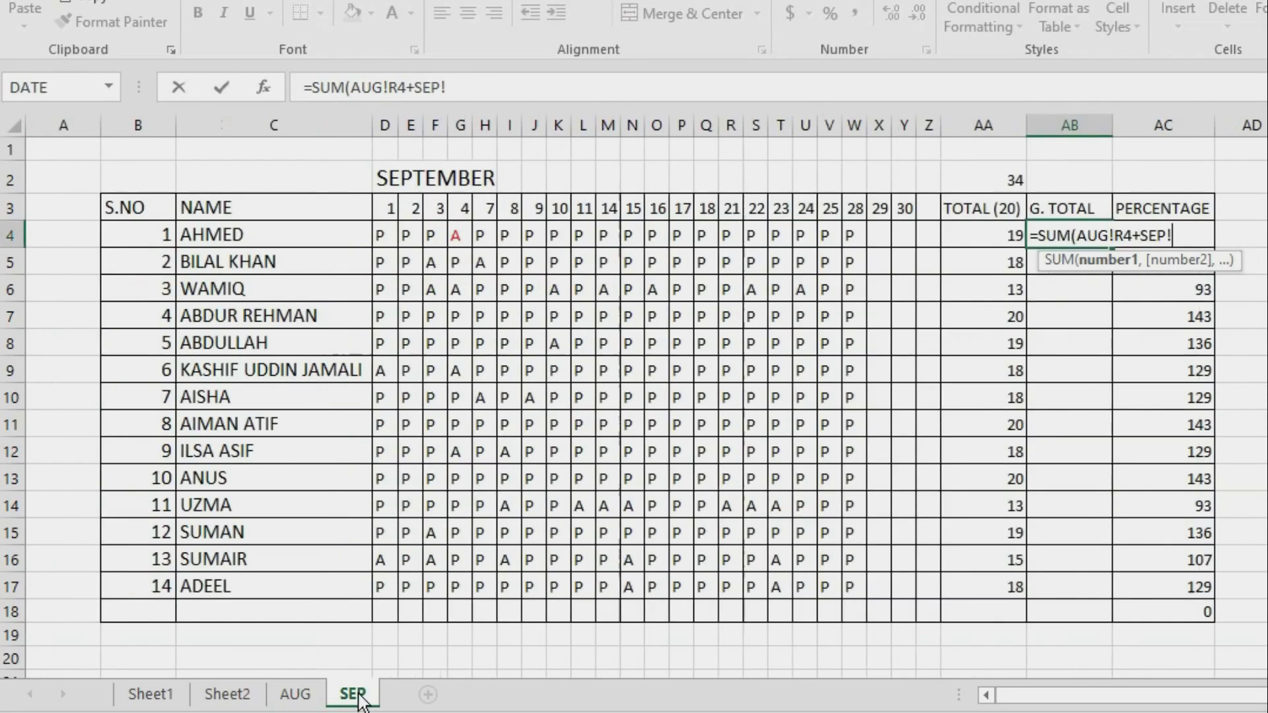
pyautogui.click(996, 236)
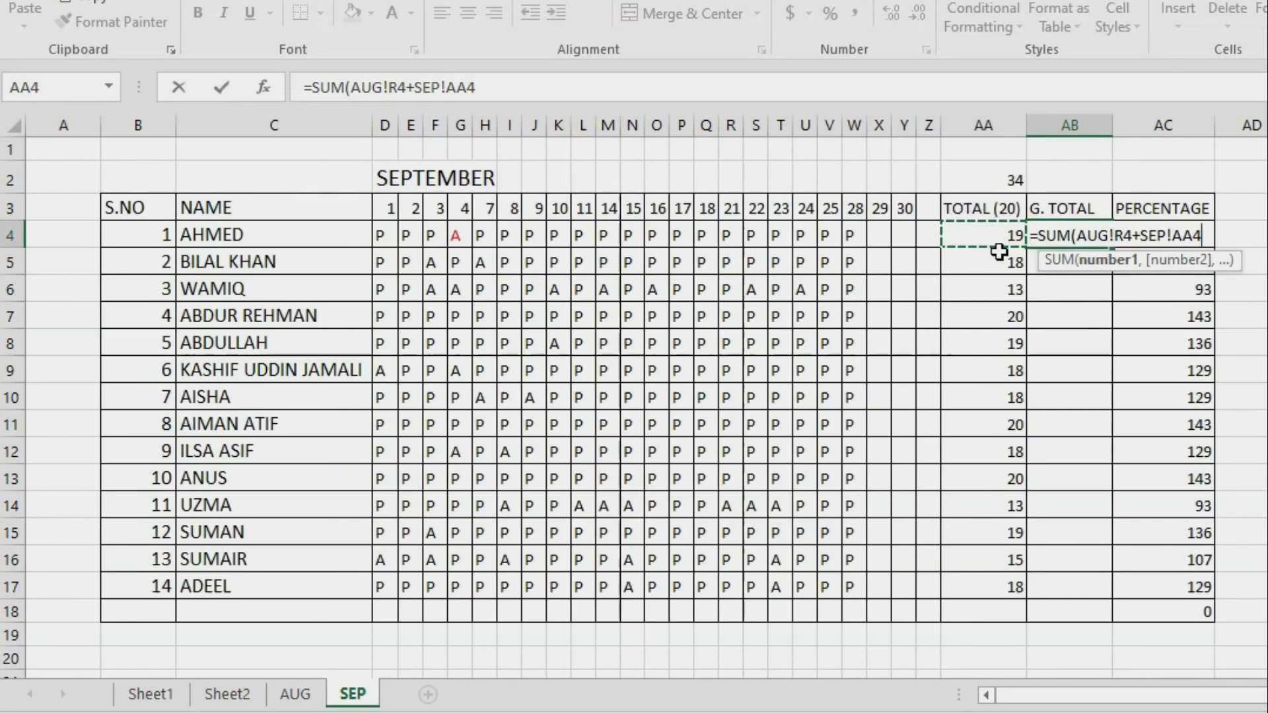
pyautogui.write(')')
pyautogui.press('Return')
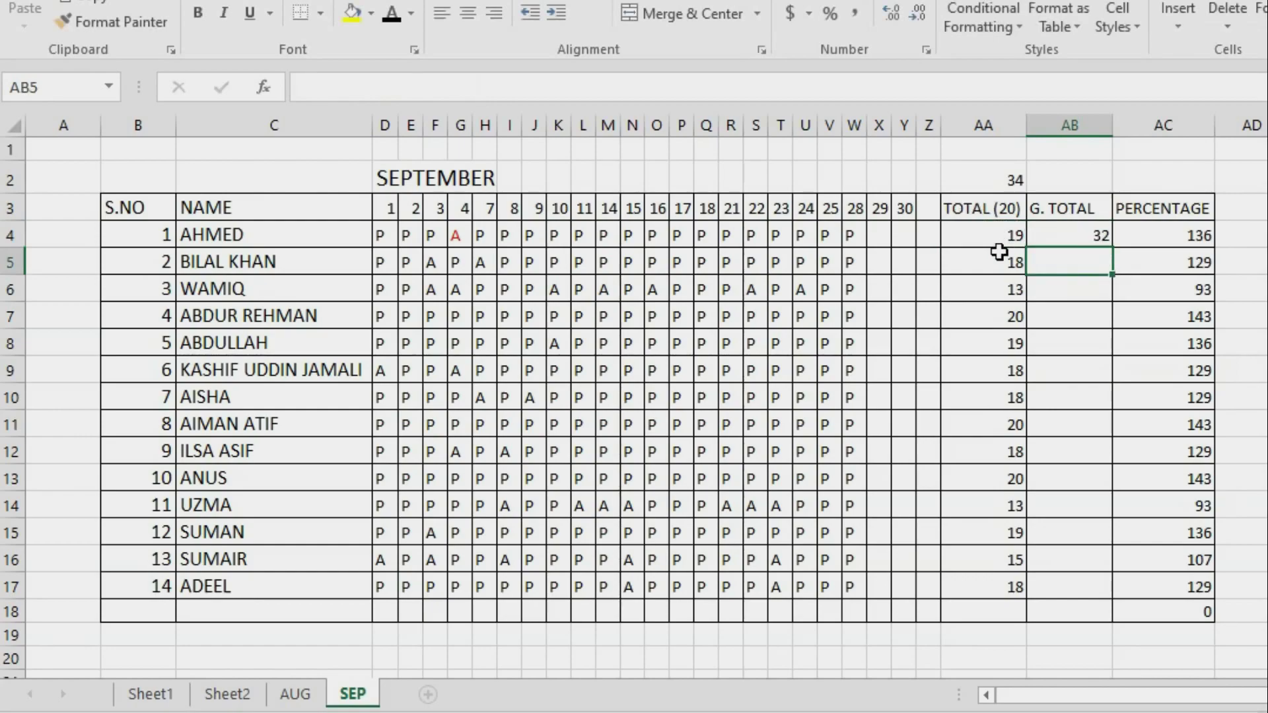
pyautogui.click(1092, 235)
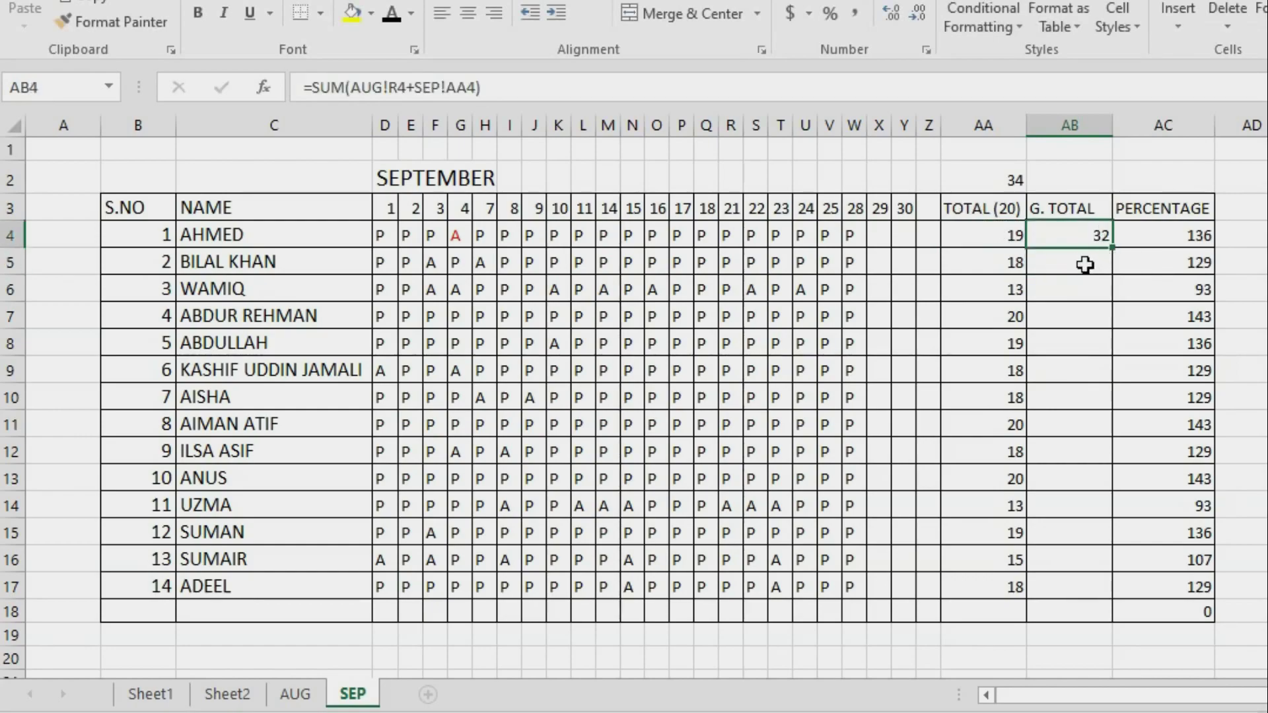
pyautogui.moveTo(1112, 249); pyautogui.dragTo(1131, 594)
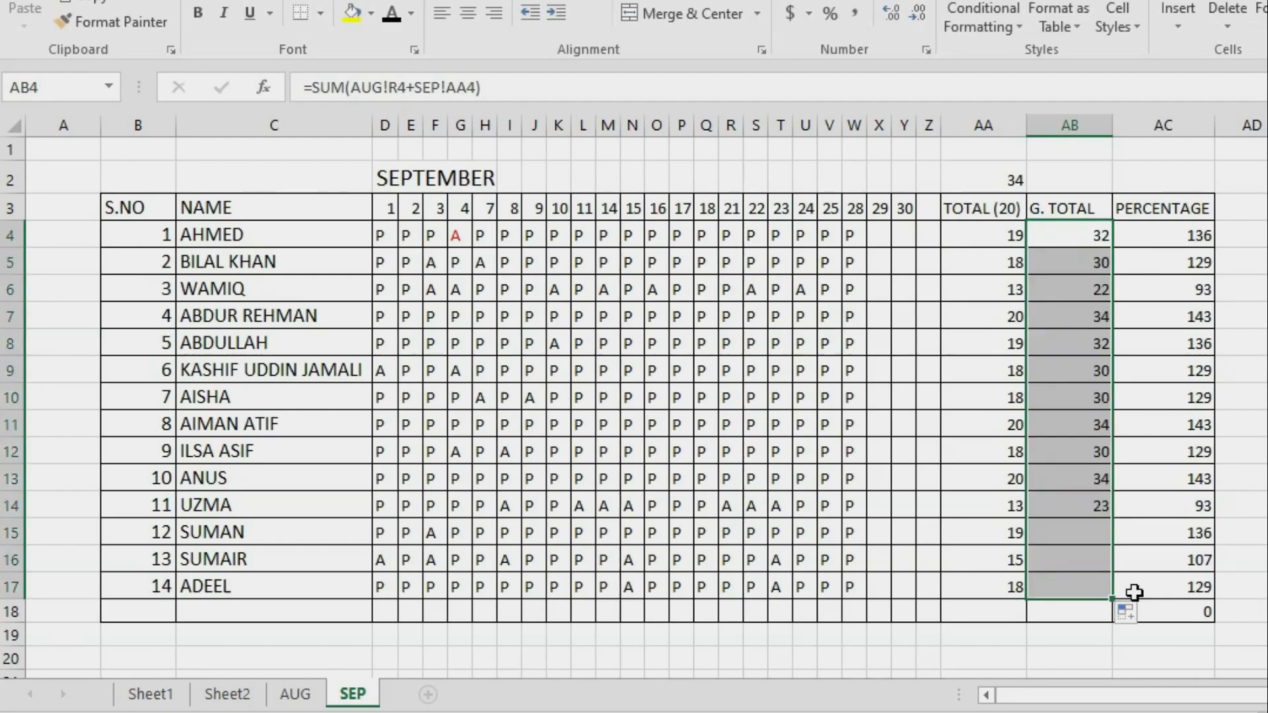
# Step: Check the September total in AA4 and the August total in R4 of the AUG sheet against the first grand total
pyautogui.click(997, 238)
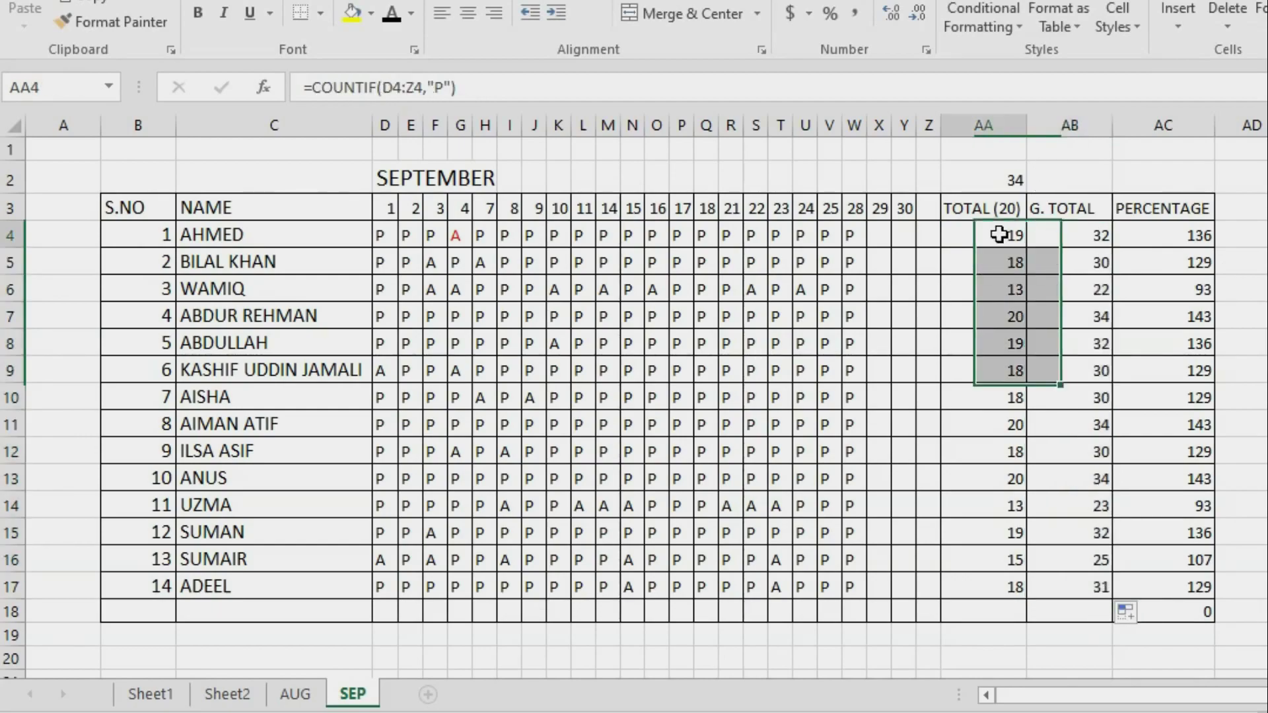
pyautogui.click(302, 695)
pyautogui.click(704, 233)
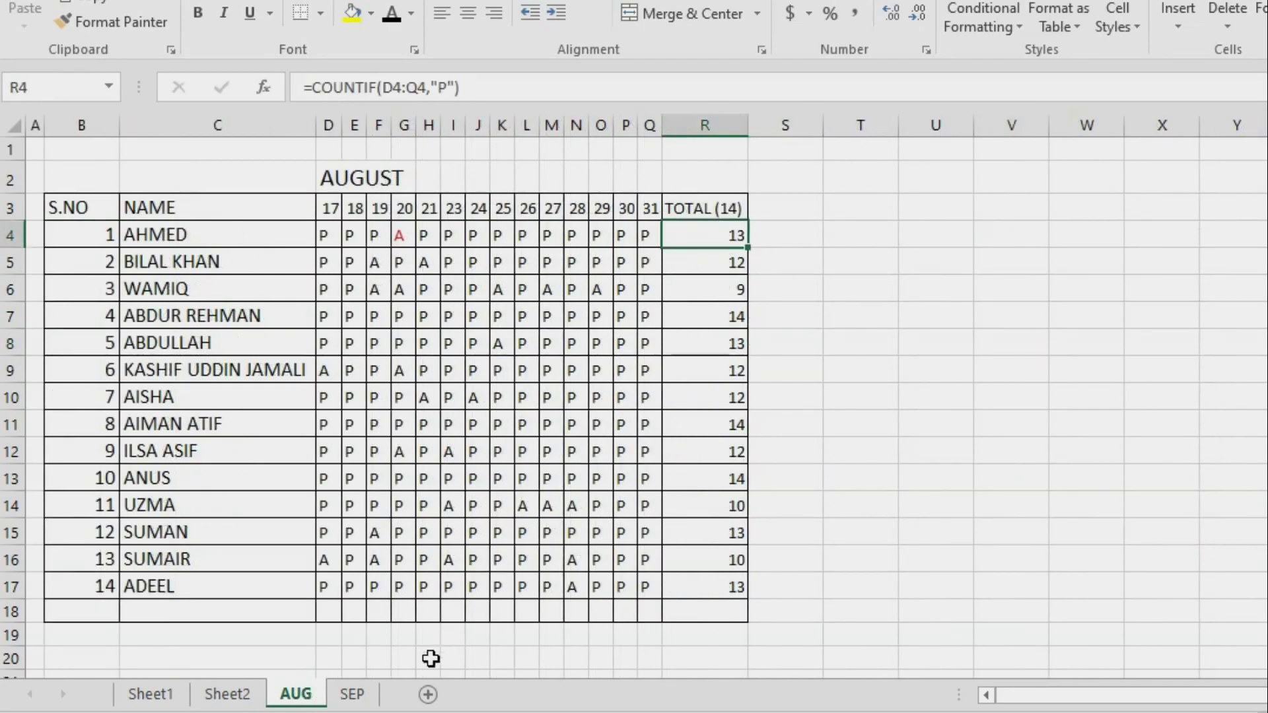
pyautogui.click(356, 697)
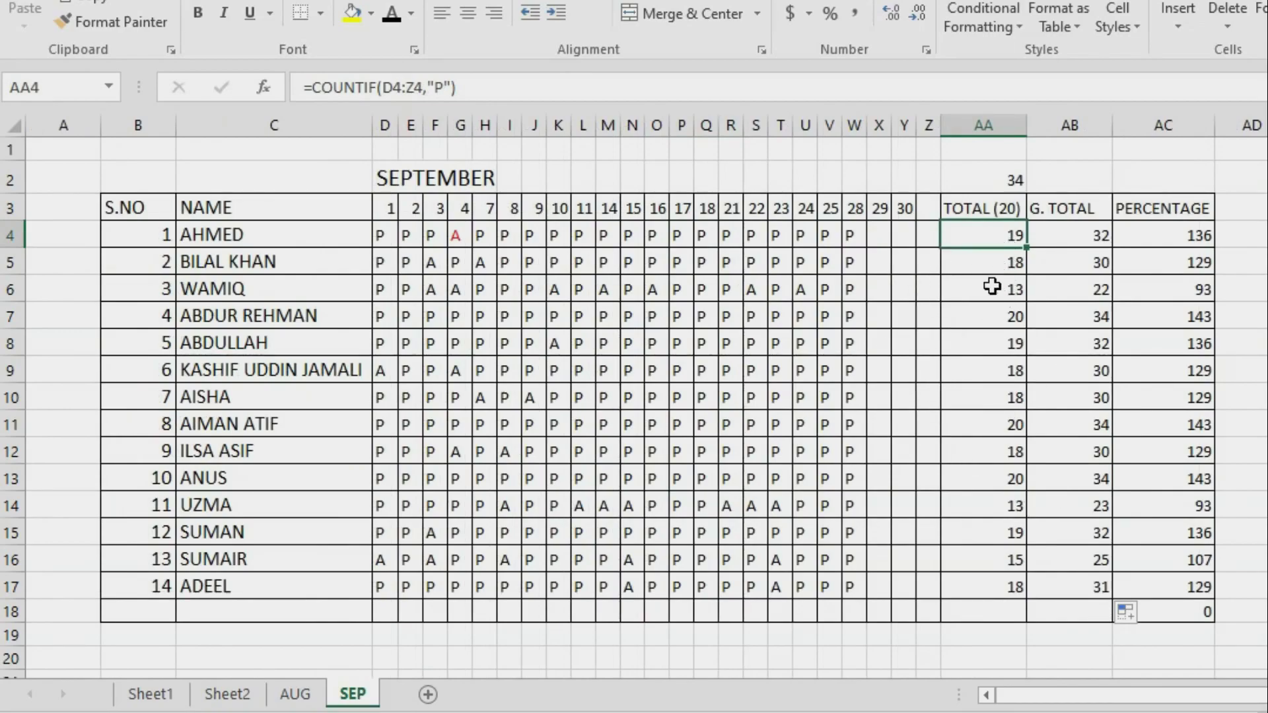
# Step: Change the first student's attendance mark for September 4 in G4 to P
pyautogui.click(458, 238)
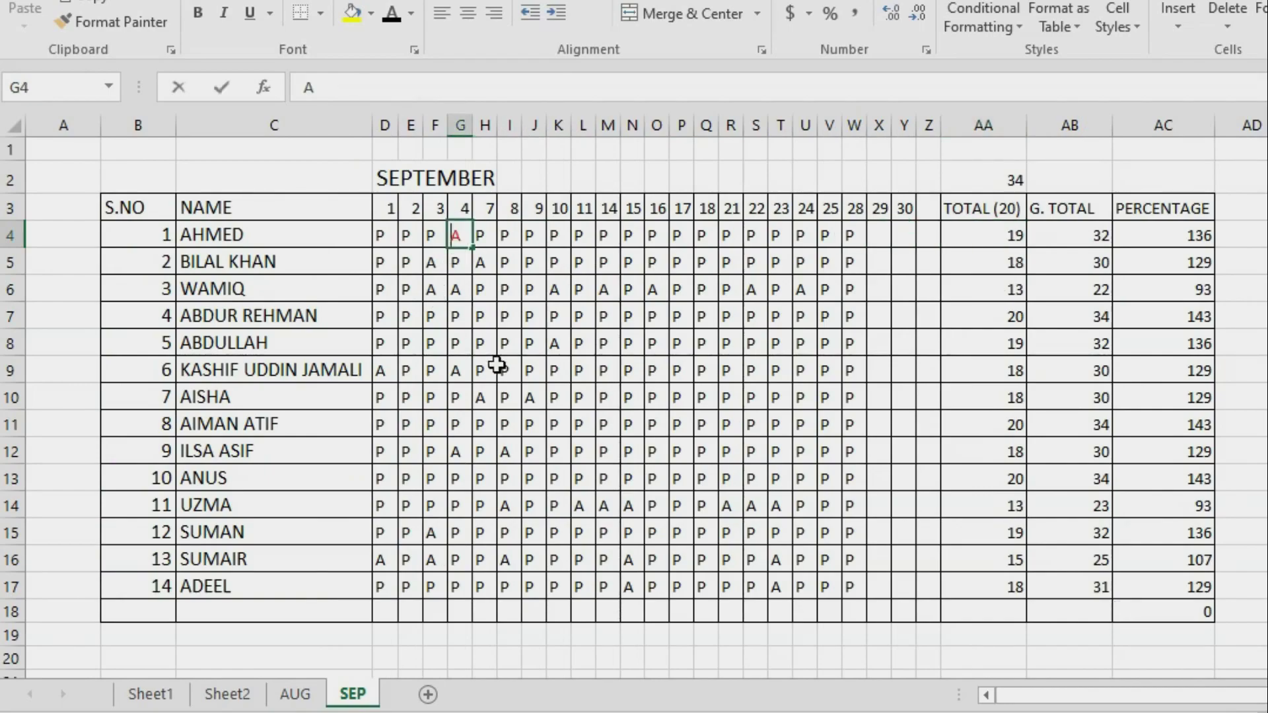
pyautogui.write('P')
pyautogui.press('Right')
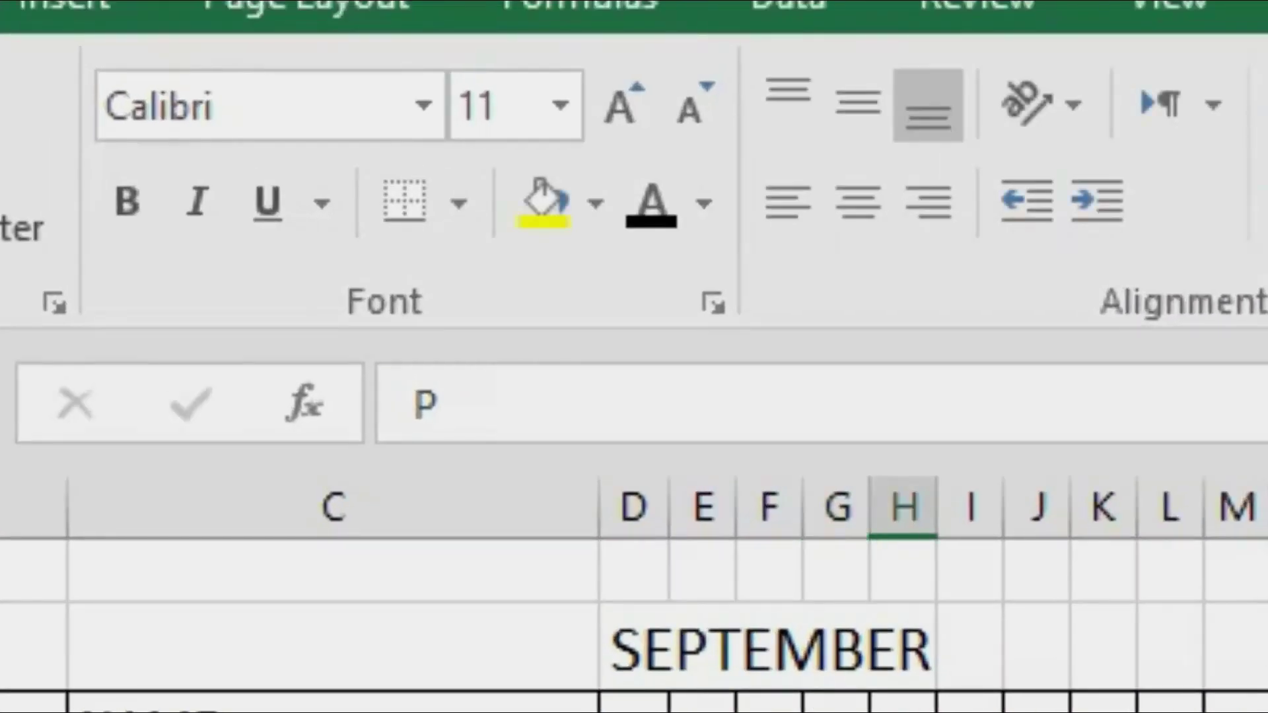
pyautogui.press('Left')
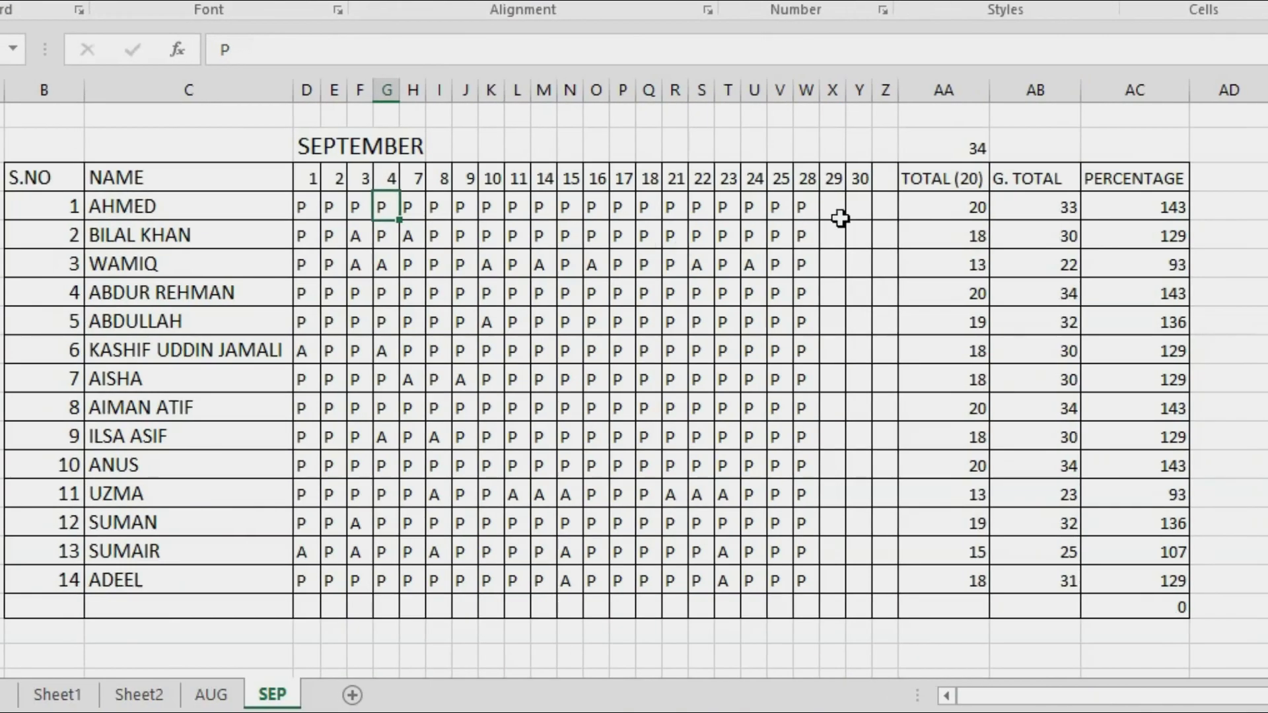
# Step: Compare the first student's recalculated September total in AA4 with the total on the AUG sheet
pyautogui.click(941, 206)
pyautogui.click(211, 694)
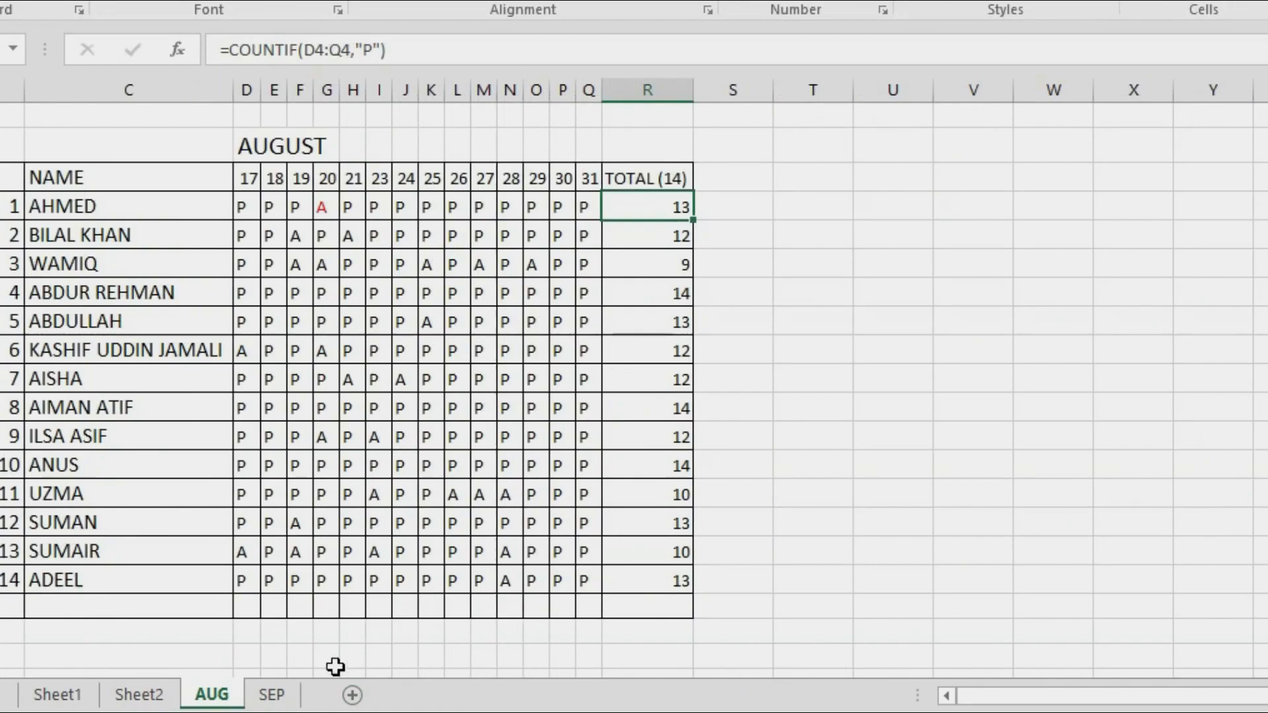
pyautogui.click(272, 694)
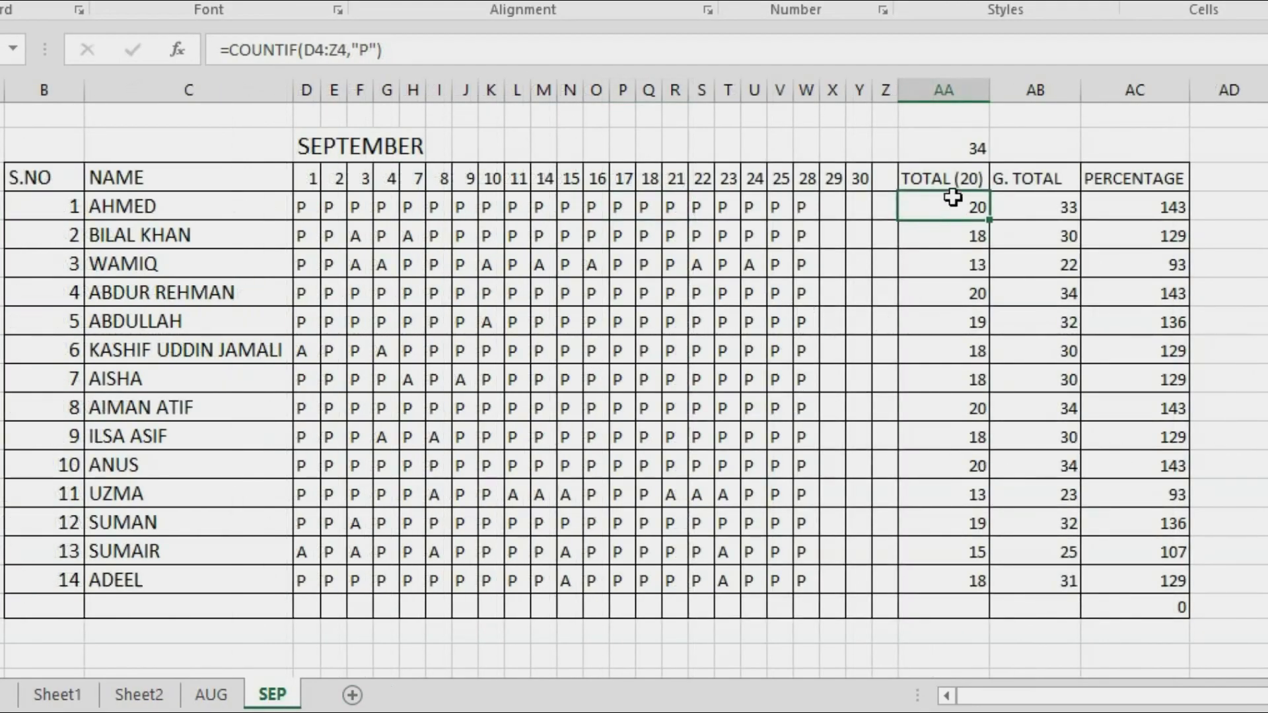
# Step: Clear the old percentage formulas from AC4:AC17 of the SEP sheet
pyautogui.click(1144, 207)
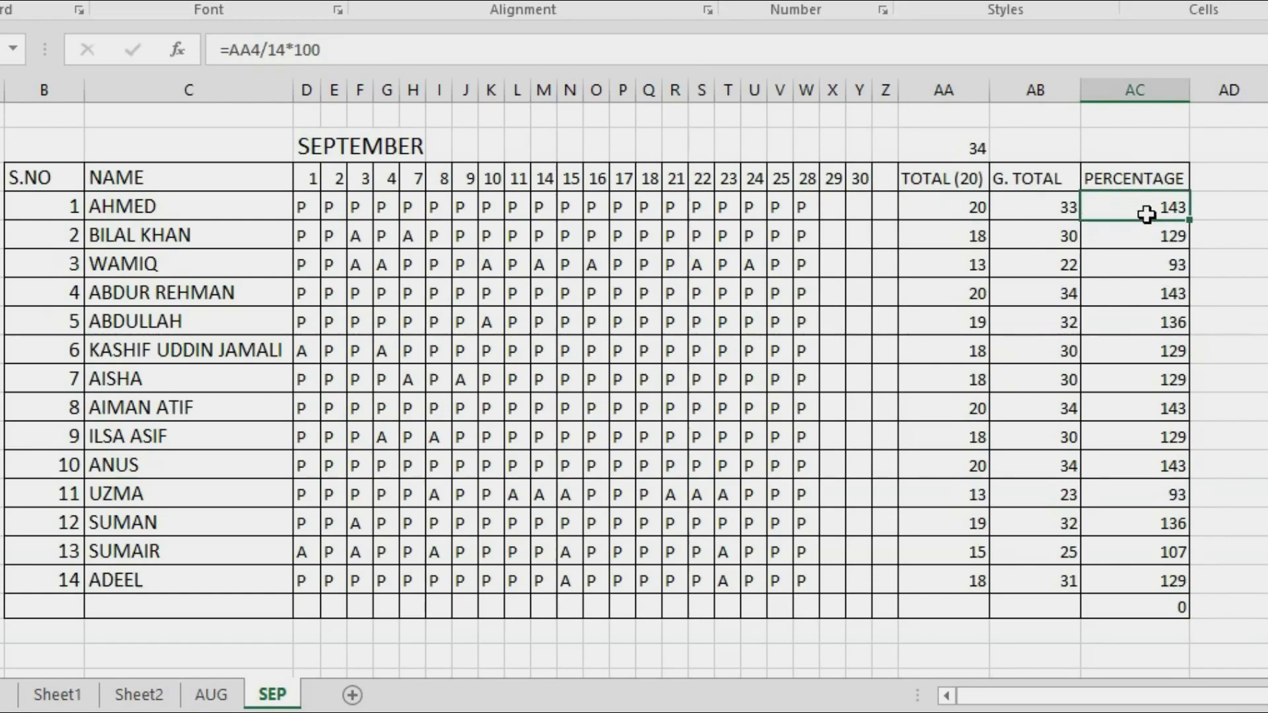
pyautogui.moveTo(1146, 200); pyautogui.dragTo(1168, 574)
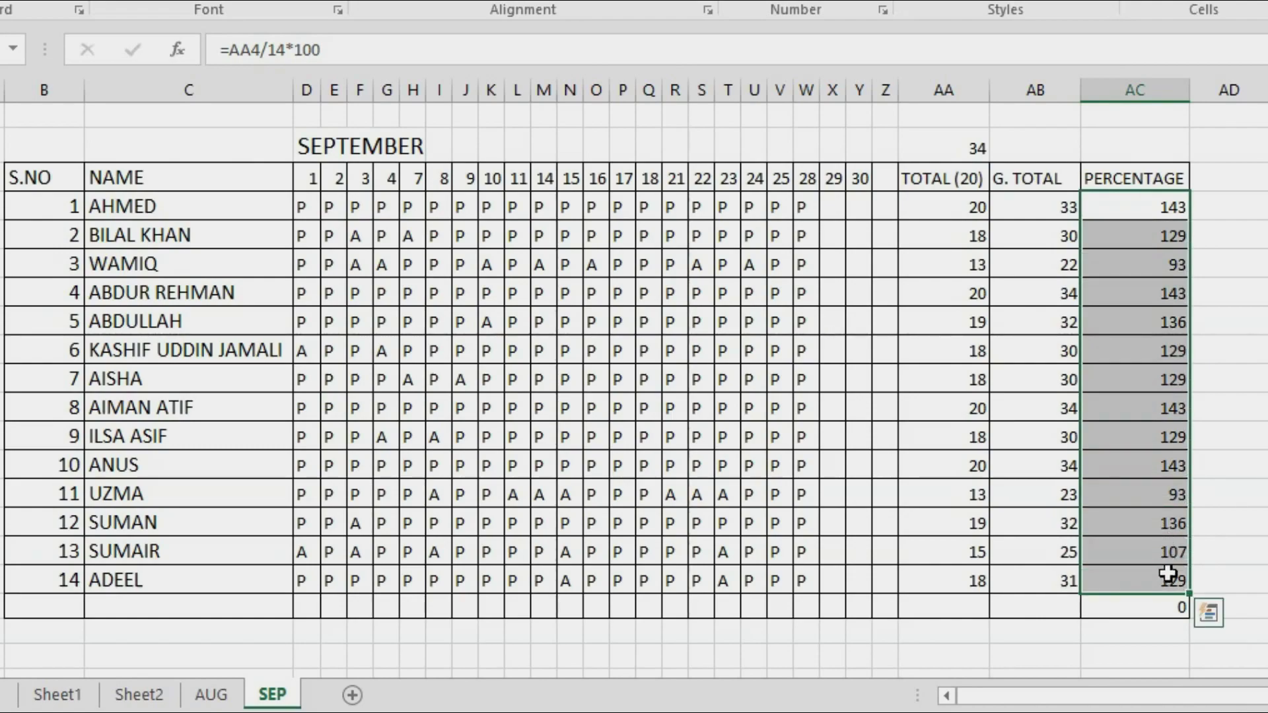
pyautogui.press('Delete')
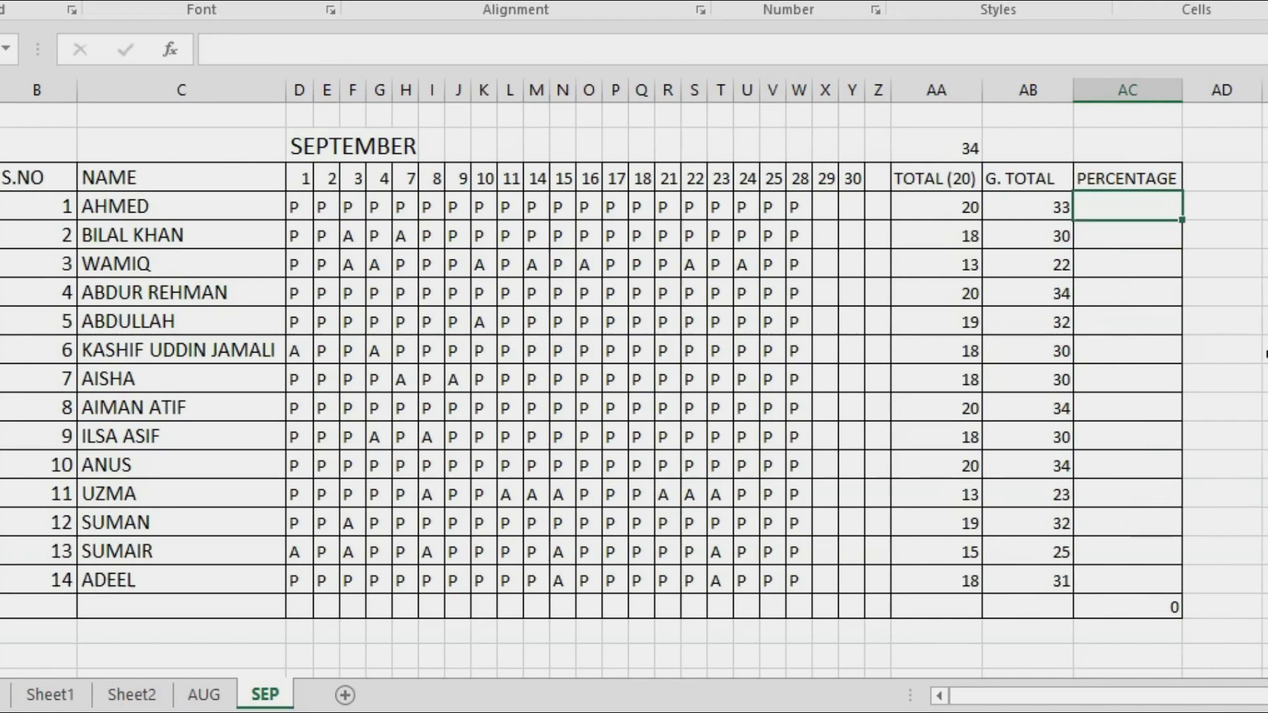
# Step: Calculate the two-month percentage in AC4 with =AB4/34*100 and fill the formula down to AC17
pyautogui.write('=')
pyautogui.click(1053, 206)
pyautogui.write('/')
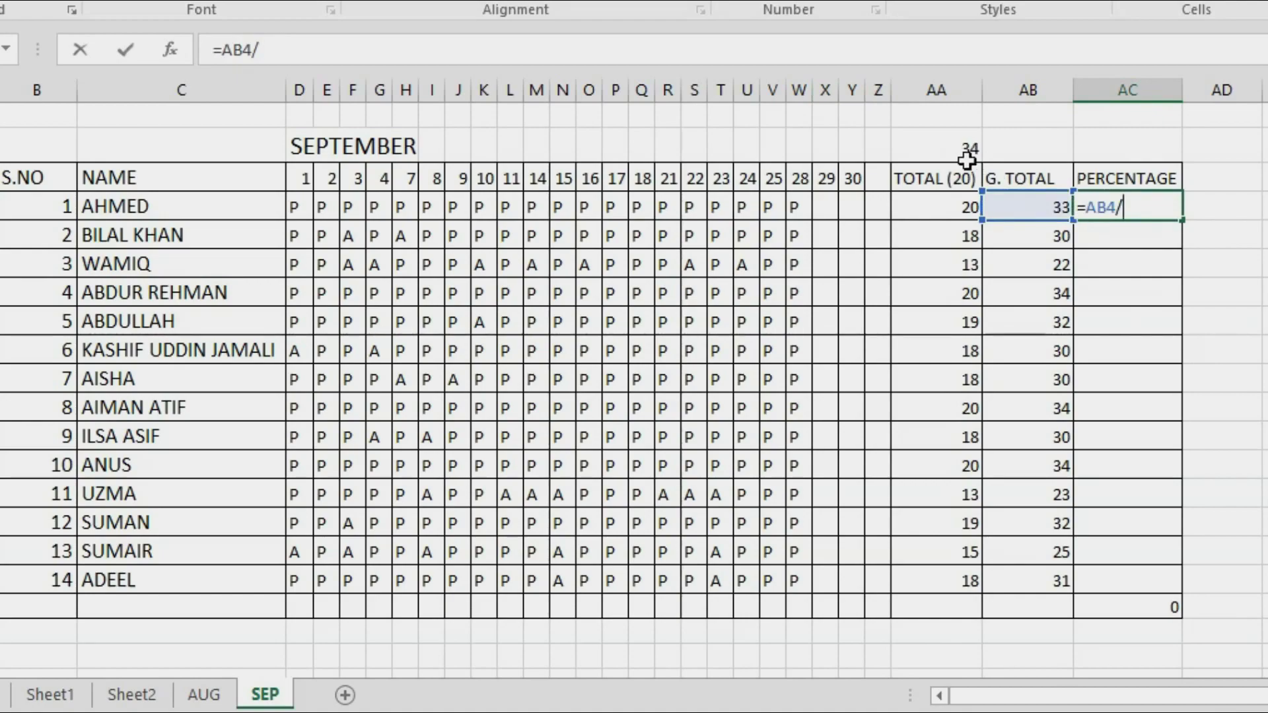
pyautogui.write('34*')
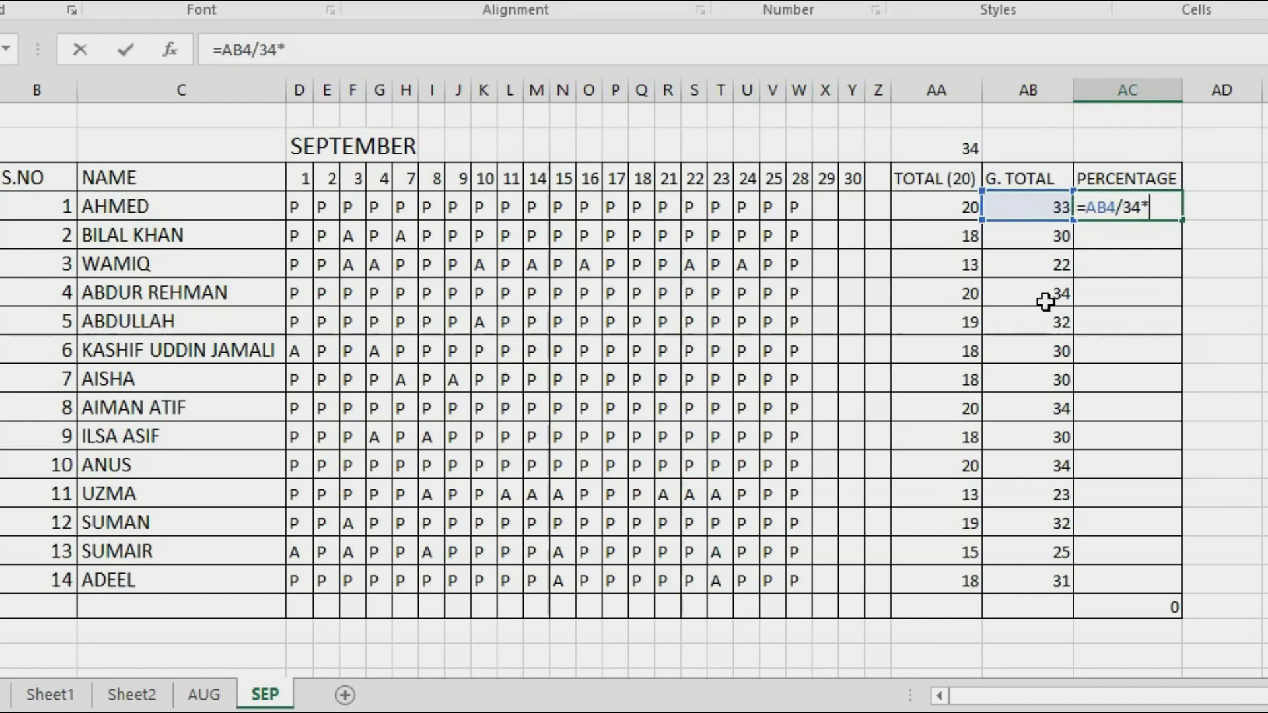
pyautogui.write('100')
pyautogui.press('Return')
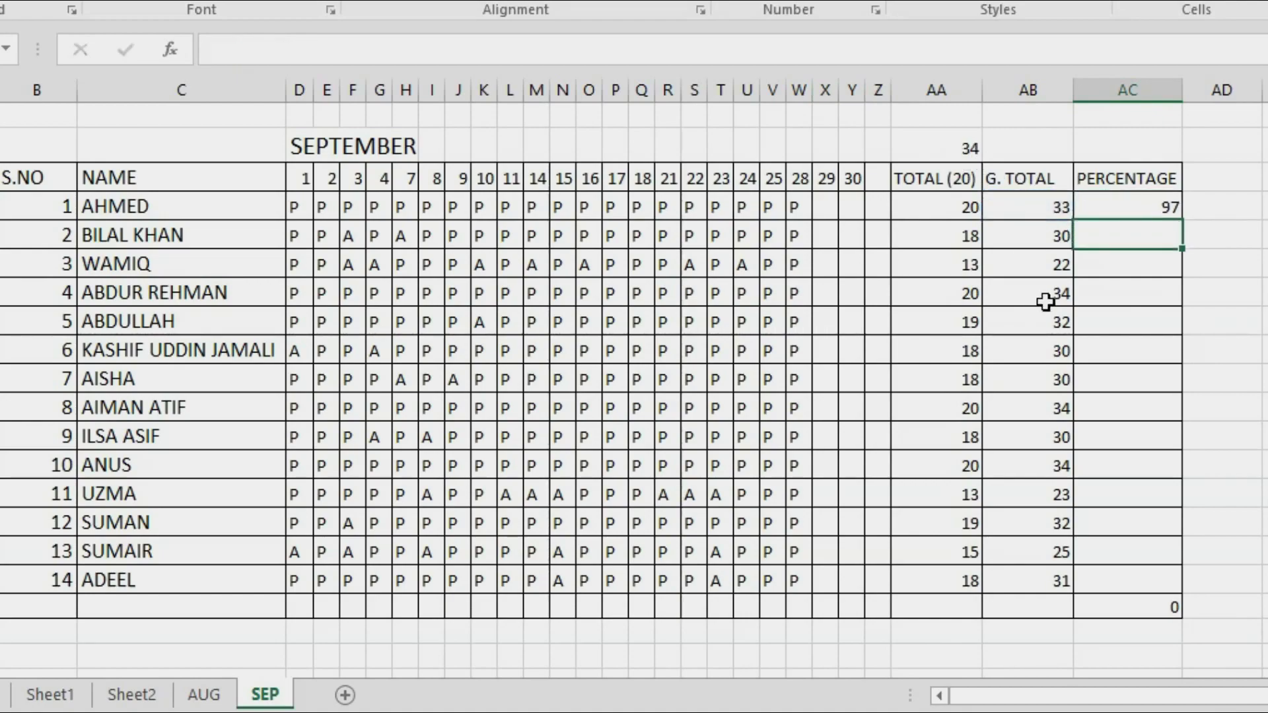
pyautogui.click(1132, 197)
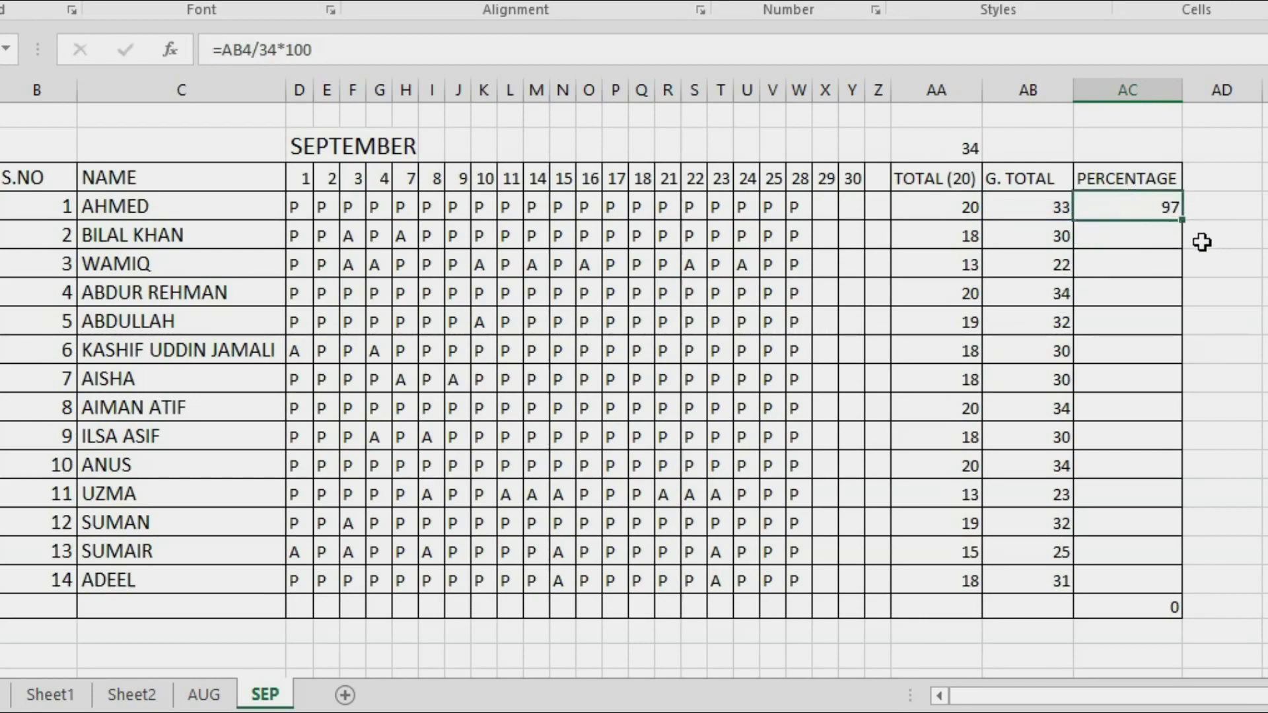
pyautogui.moveTo(1182, 219); pyautogui.dragTo(1209, 595)
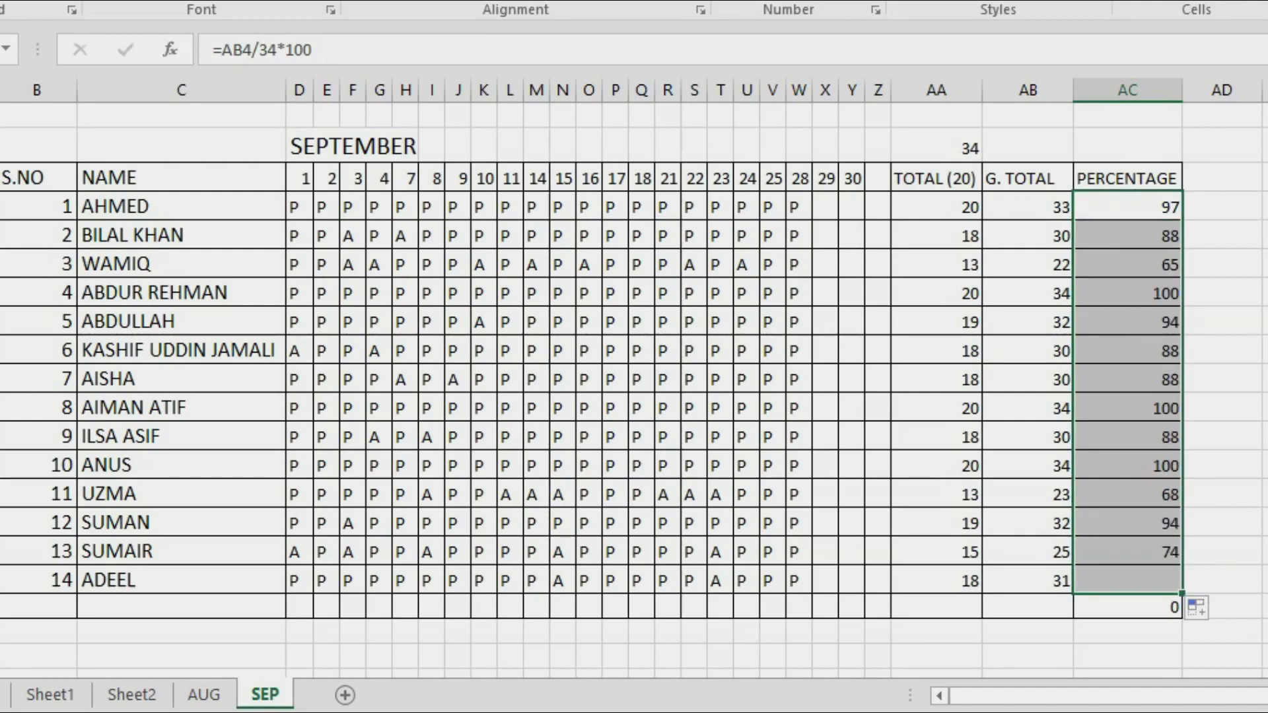
pyautogui.click(1232, 532)
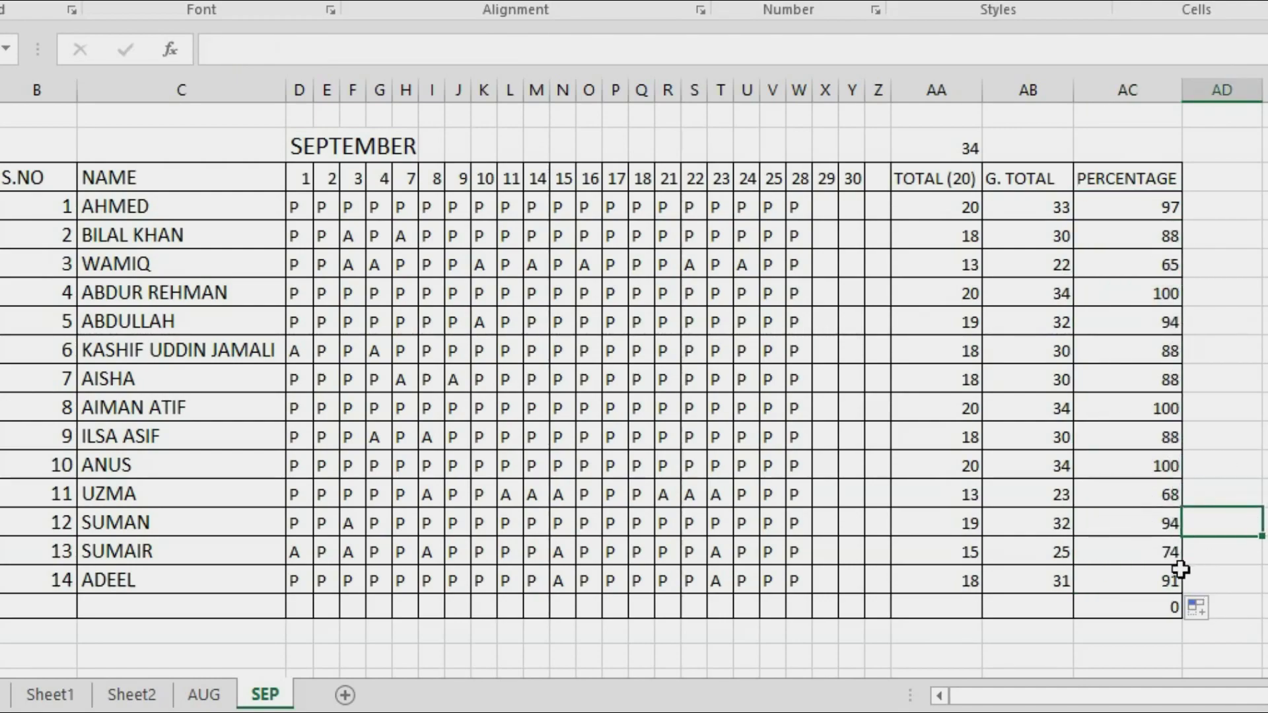
# Step: Verify the fourth student's percentage in AC7 and grand total in AB7 against the August total in R7 of the AUG sheet
pyautogui.click(1179, 575)
pyautogui.click(1125, 293)
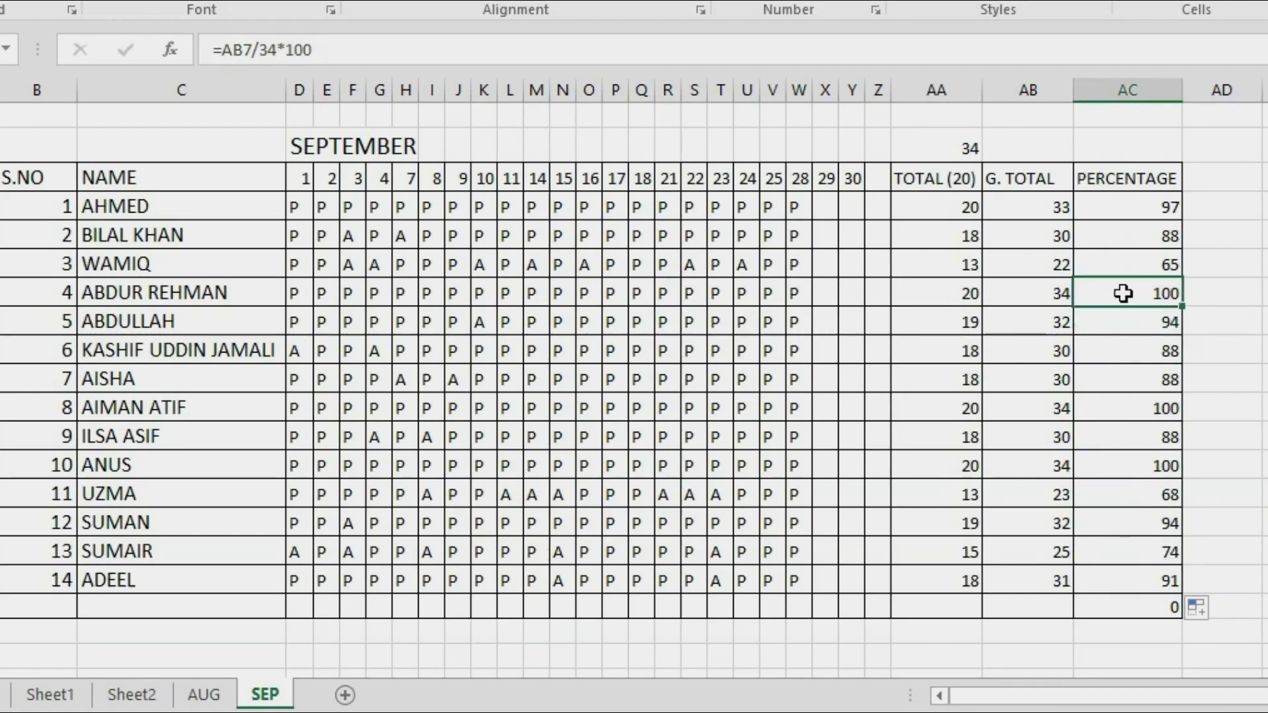
pyautogui.click(1038, 293)
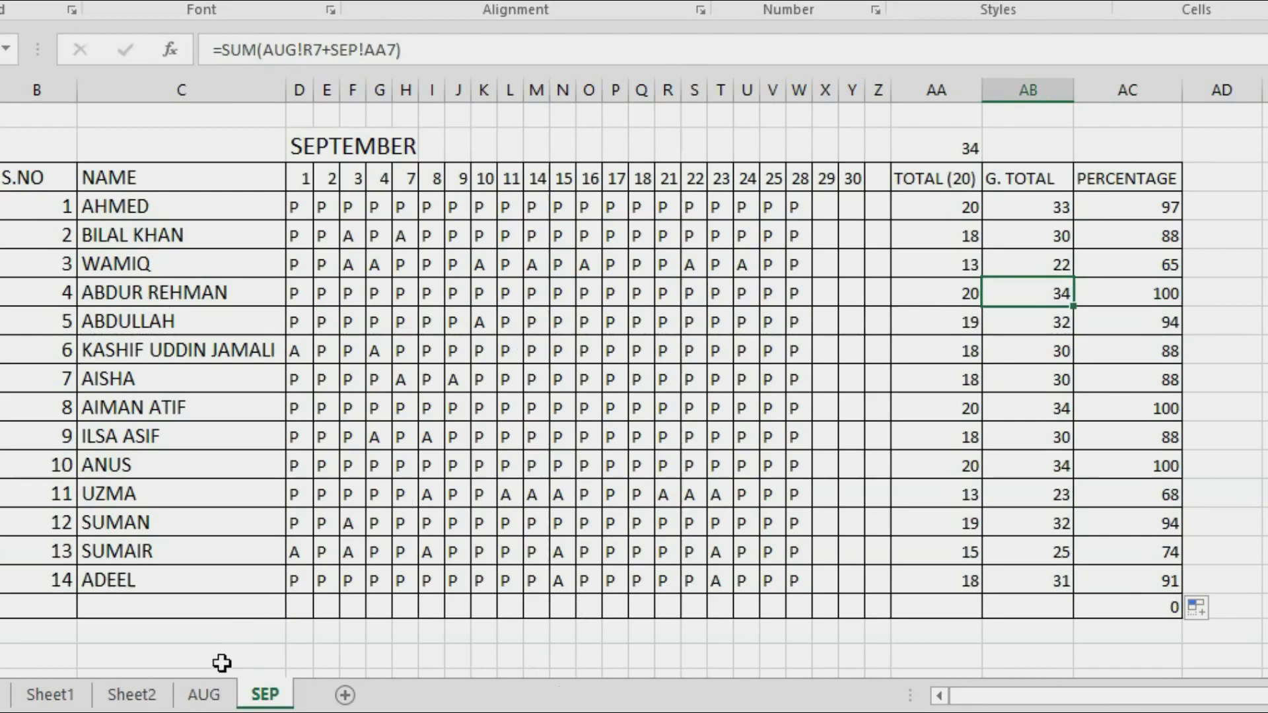
pyautogui.click(203, 694)
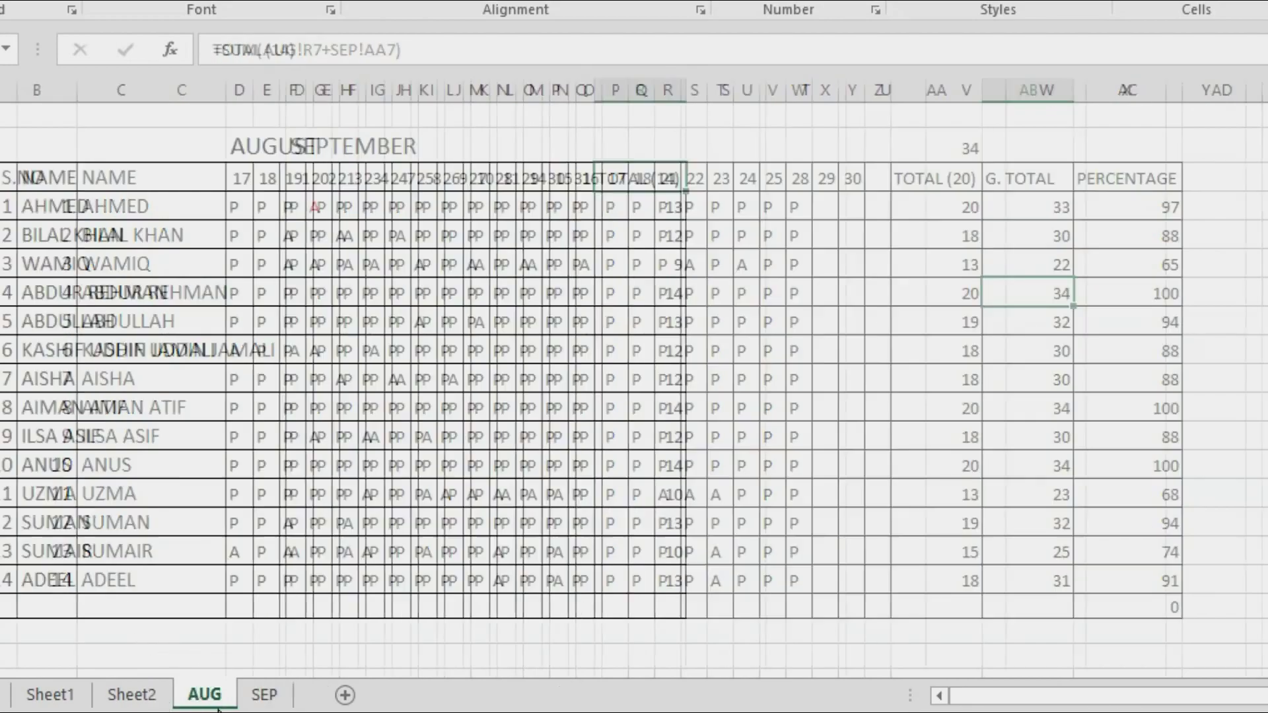
pyautogui.click(680, 299)
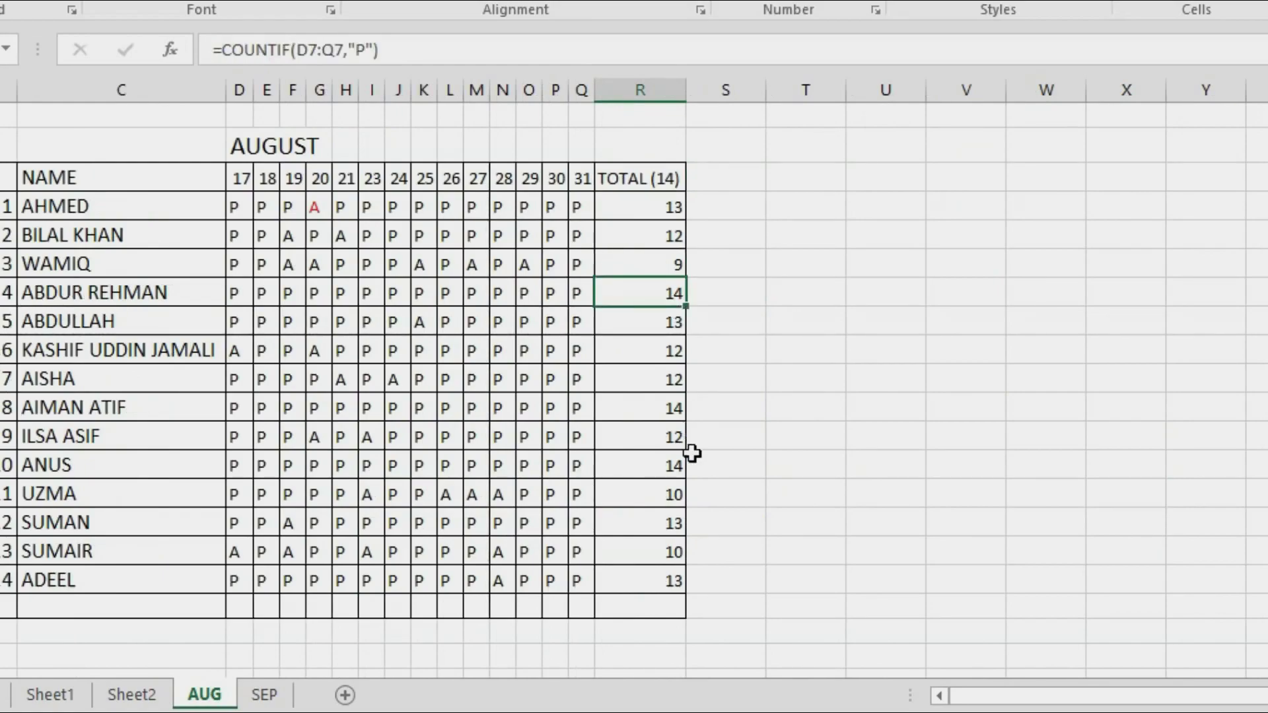
pyautogui.click(288, 697)
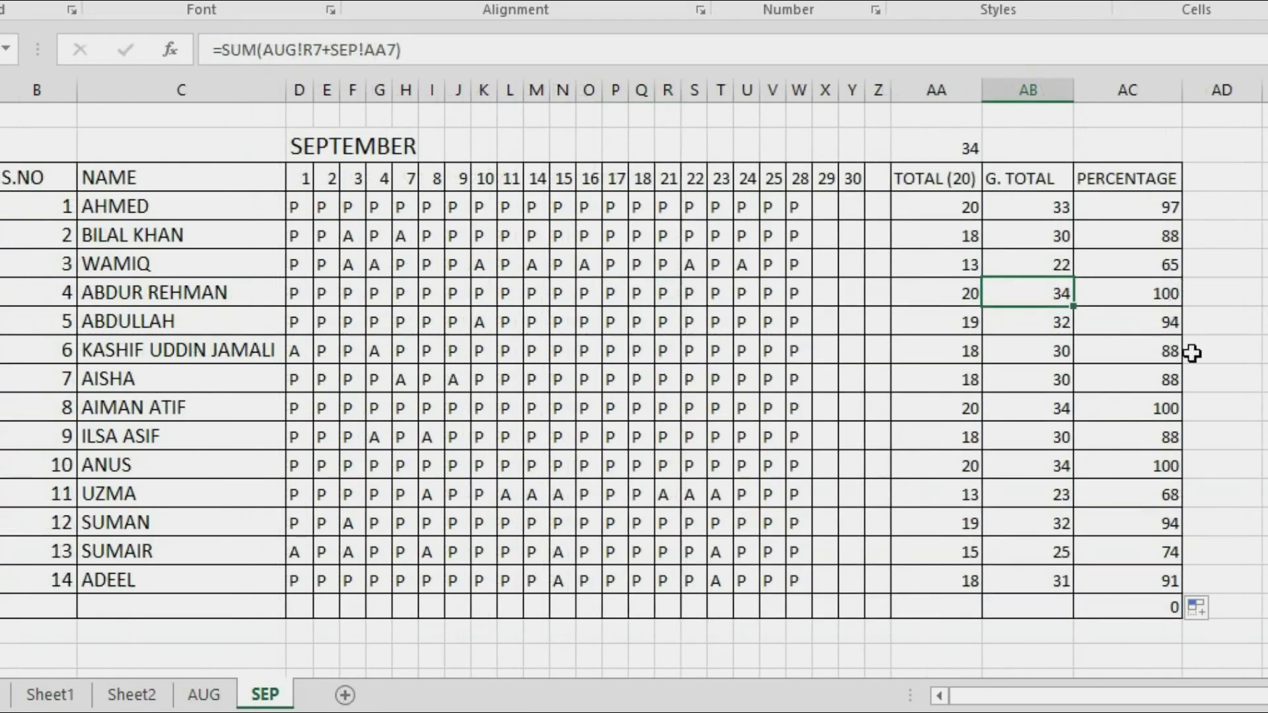